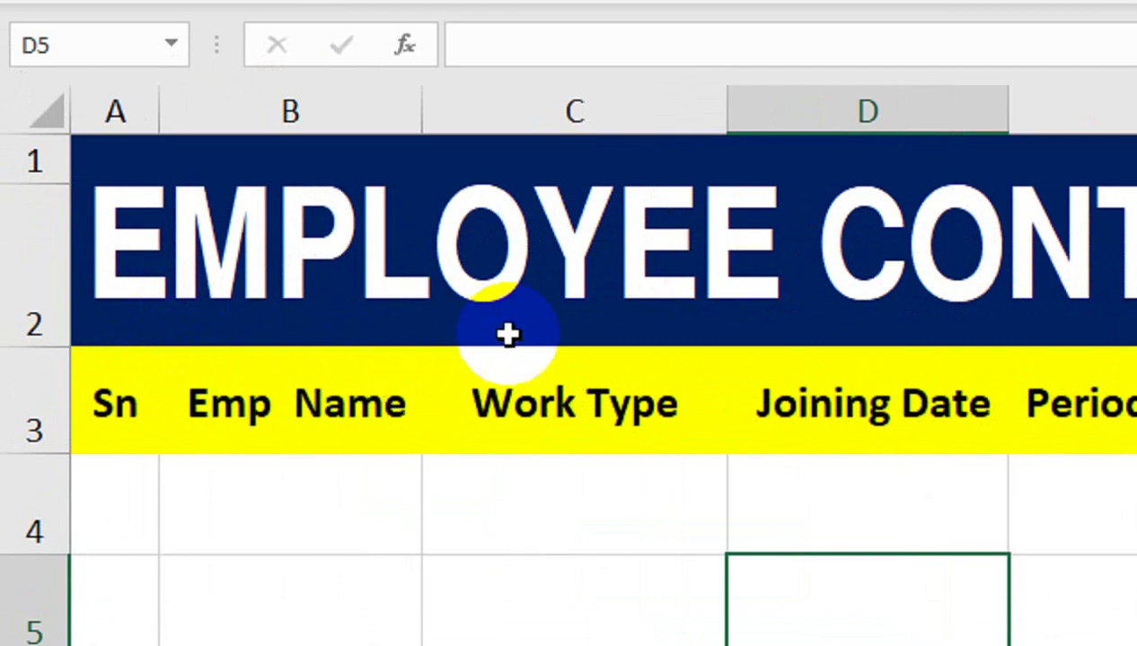
- Number A4:A7 with serial numbers 1 to 4 and centre them vertically
{"action": "left_click", "coordinate": [578, 269]}
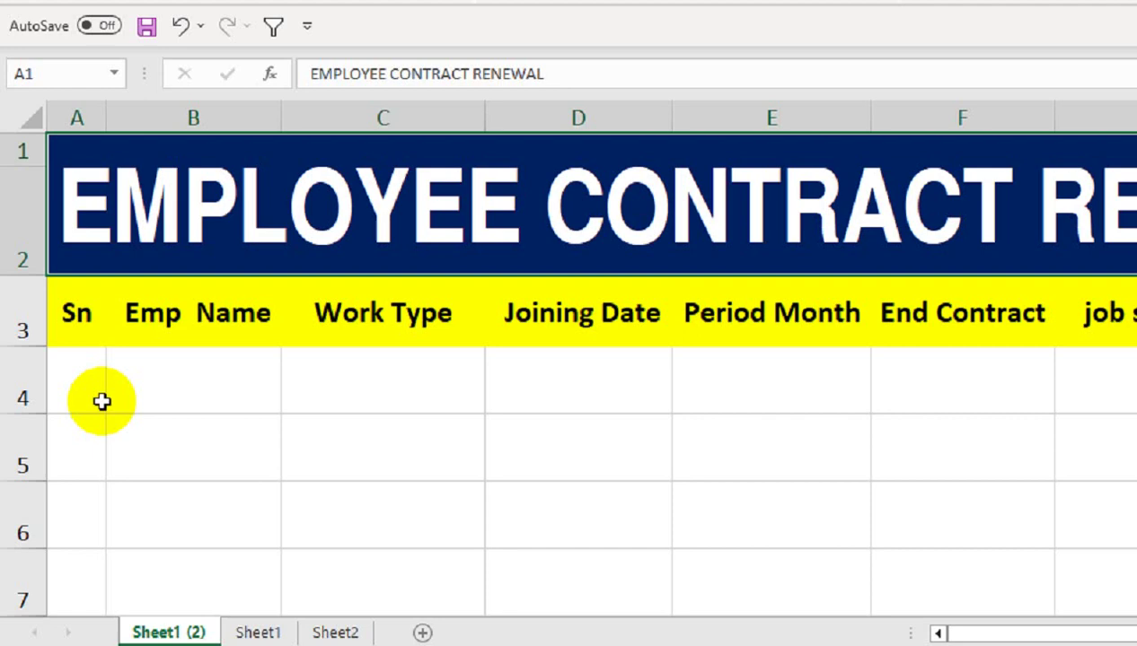
{"action": "left_click", "coordinate": [62, 426]}
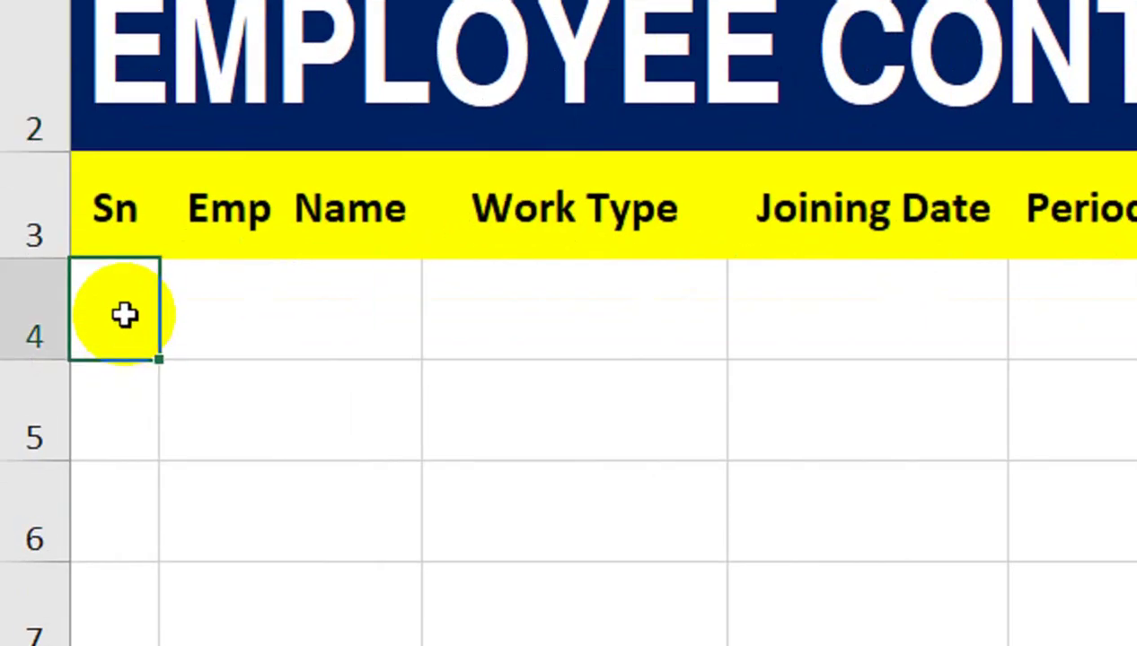
{"action": "type", "text": "1"}
{"action": "key", "text": "Return"}
{"action": "type", "text": "2"}
{"action": "key", "text": "Return"}
{"action": "left_click_drag", "start_coordinate": [122, 310], "coordinate": [157, 403]}
{"action": "left_click_drag", "start_coordinate": [158, 459], "coordinate": [154, 603]}
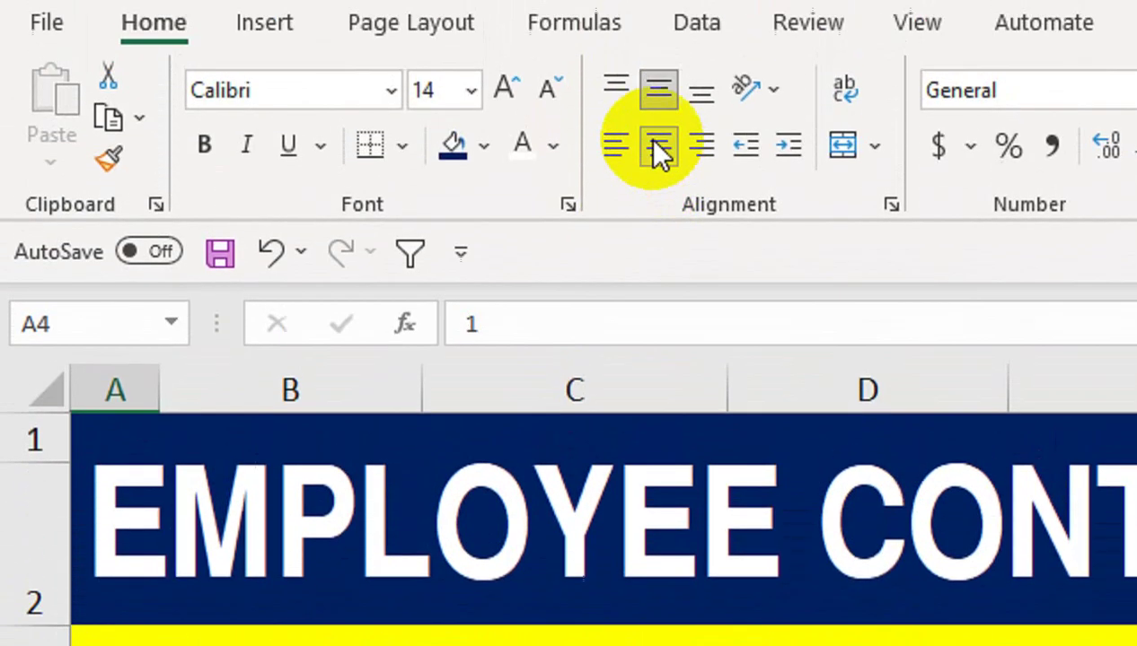
{"action": "left_click", "coordinate": [654, 158]}
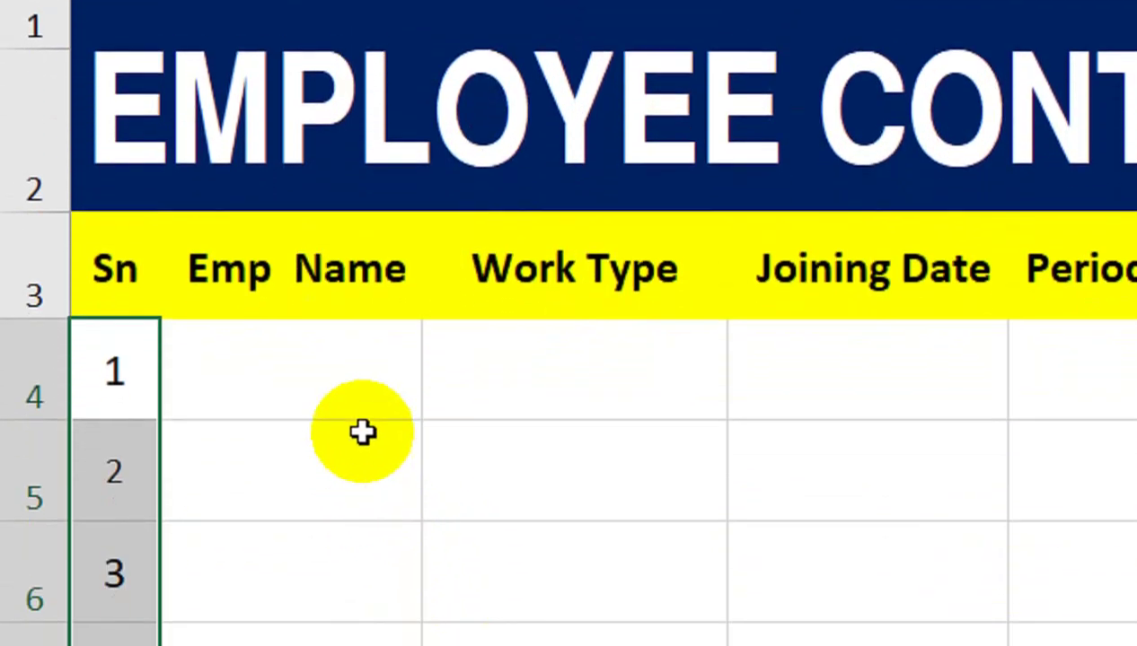
- Enter four employee names in B4:B7 and centre them vertically
{"action": "left_click", "coordinate": [358, 412]}
{"action": "type", "text": "Ahsan"}
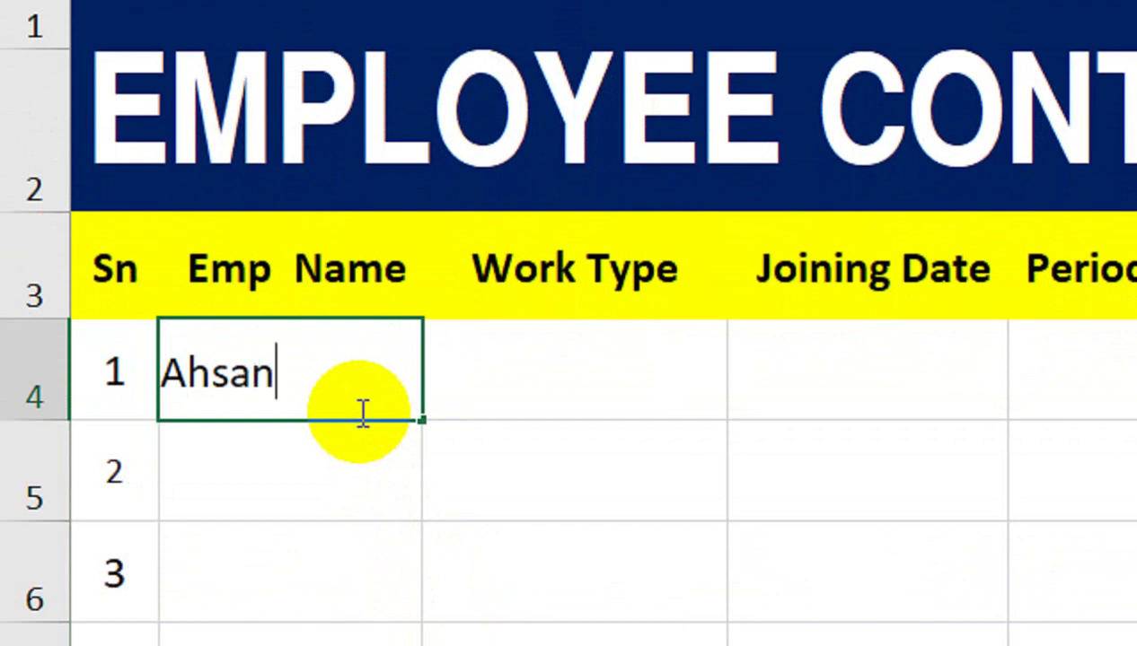
{"action": "key", "text": "Return"}
{"action": "type", "text": "Fahee "}
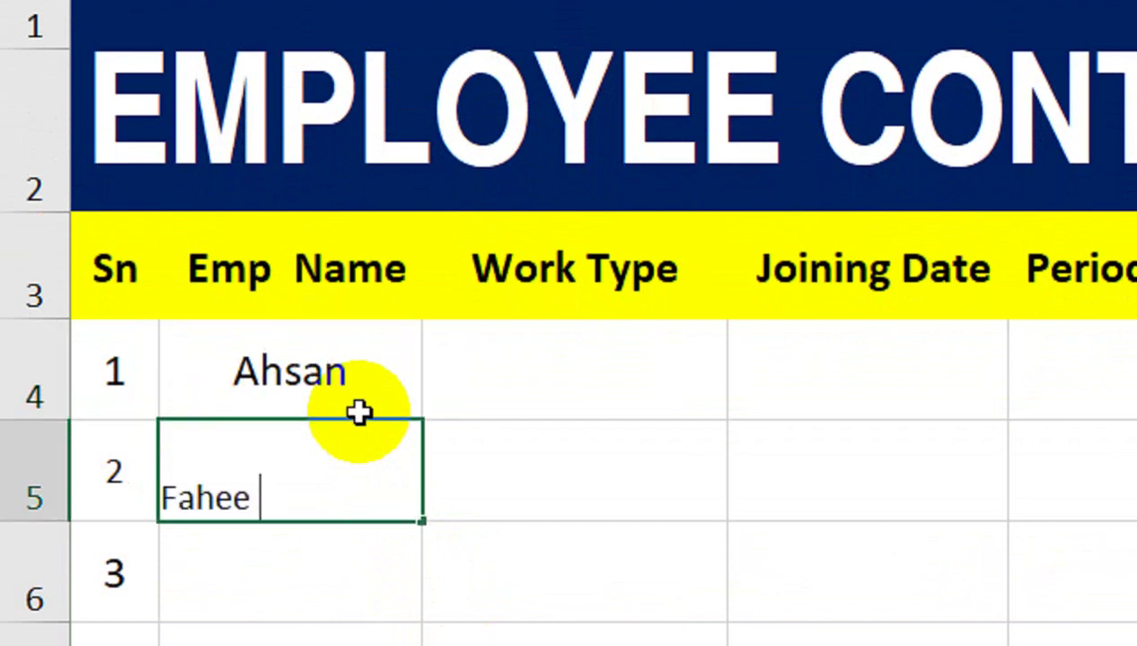
{"action": "type", "text": "m"}
{"action": "key", "text": "BackSpace"}
{"action": "type", "text": "m"}
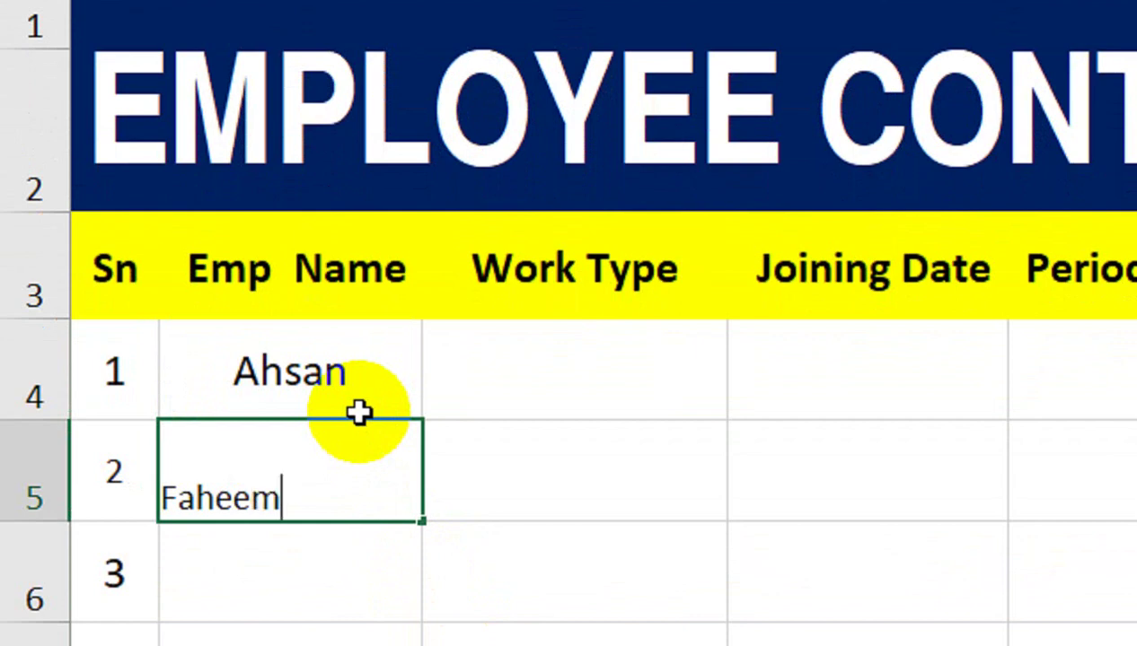
{"action": "type", "text": "Irfan"}
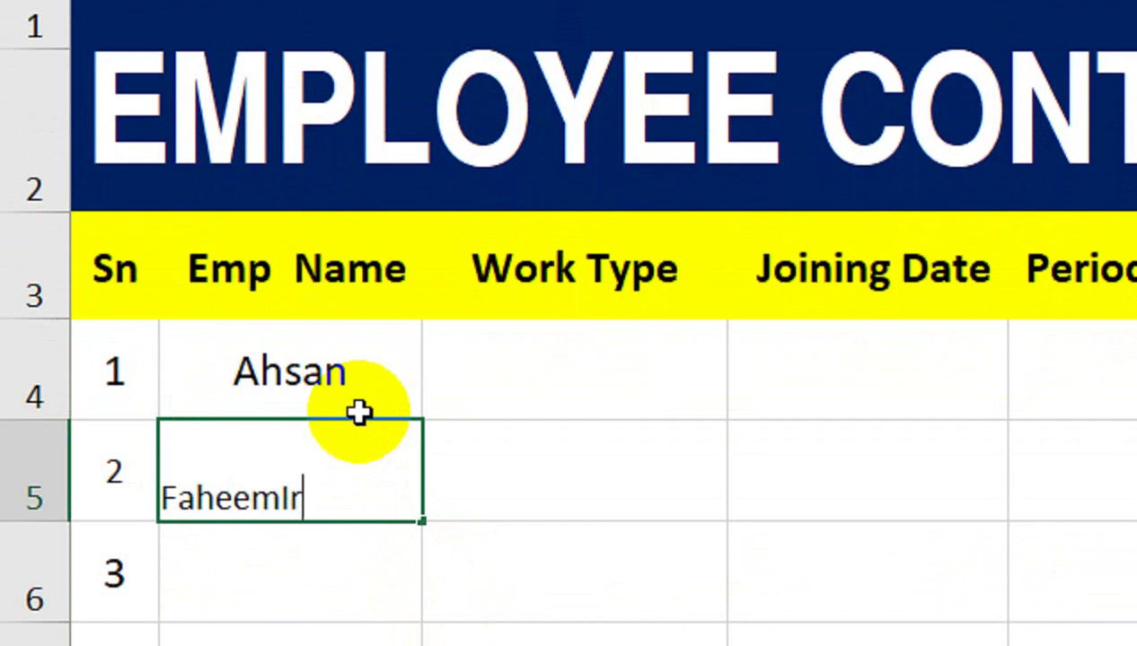
{"action": "key", "text": "BackSpace"}
{"action": "key", "text": "BackSpace"}
{"action": "key", "text": "BackSpace"}
{"action": "key", "text": "BackSpace"}
{"action": "key", "text": "BackSpace"}
{"action": "key", "text": "Return"}
{"action": "type", "text": "irfan"}
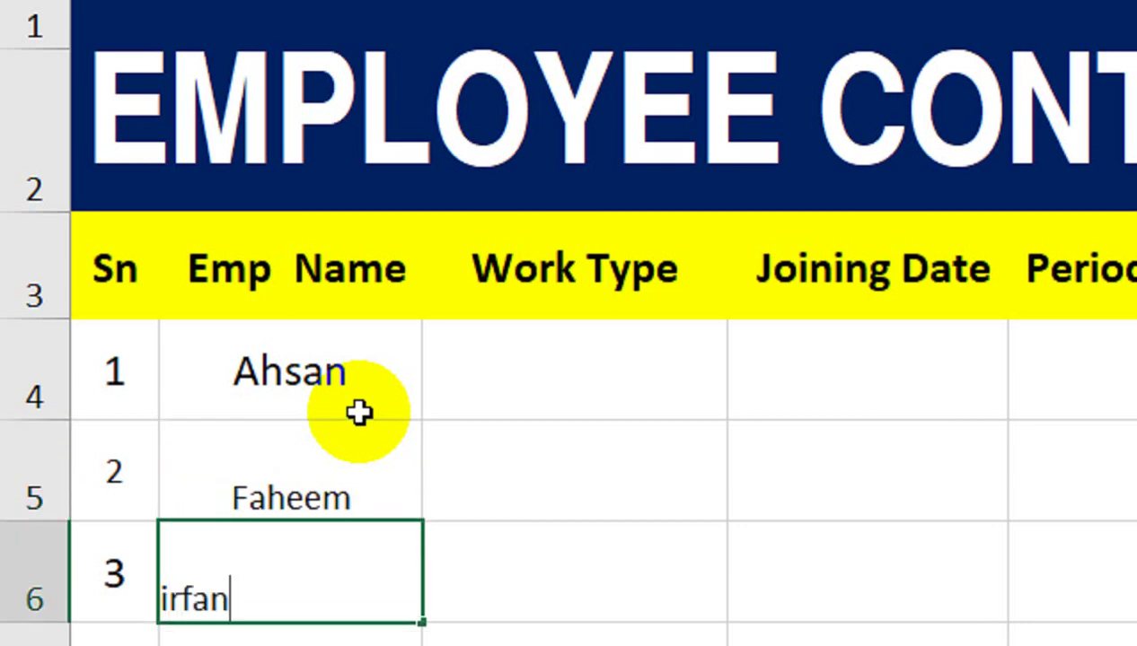
{"action": "key", "text": "Return"}
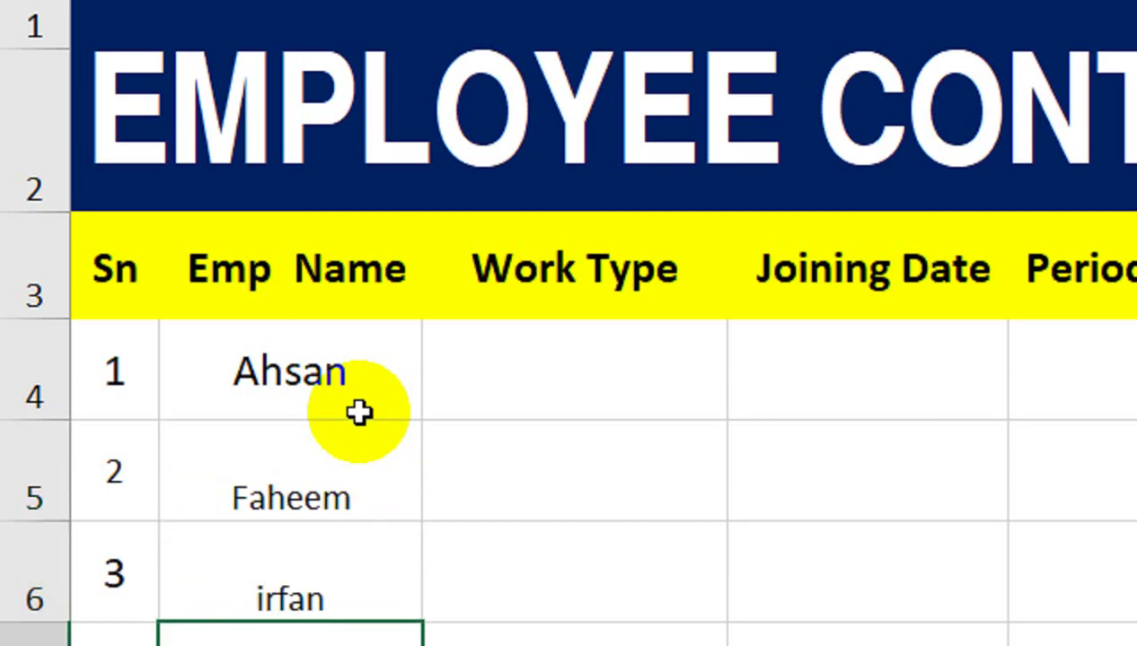
{"action": "key", "text": "Tab"}
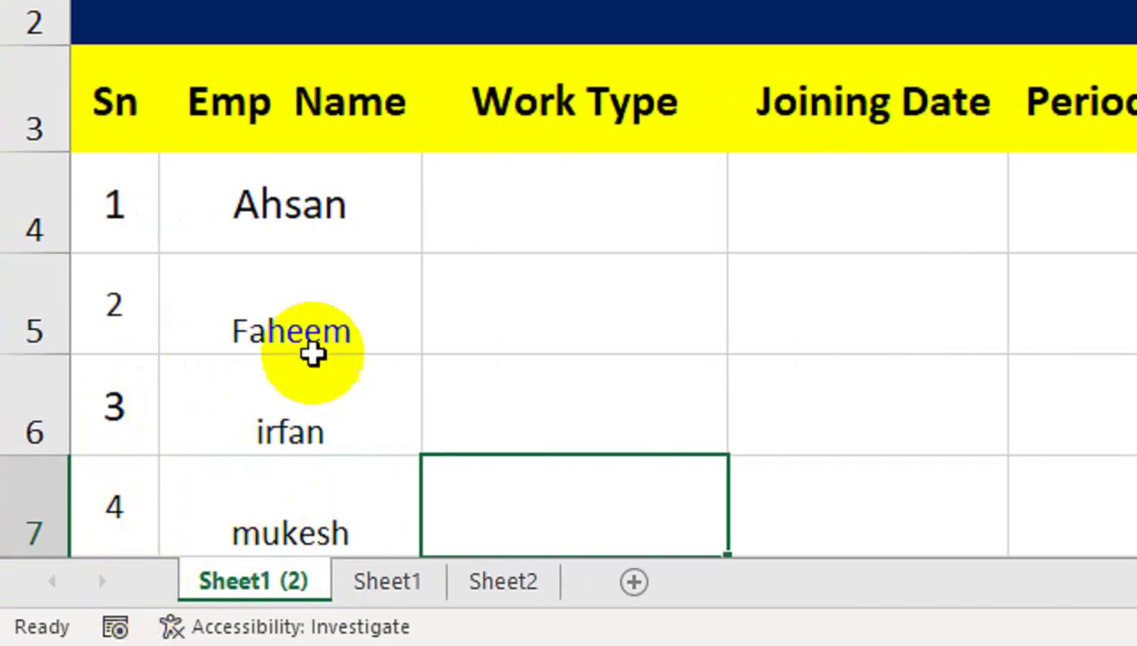
{"action": "left_click_drag", "start_coordinate": [309, 224], "coordinate": [316, 465]}
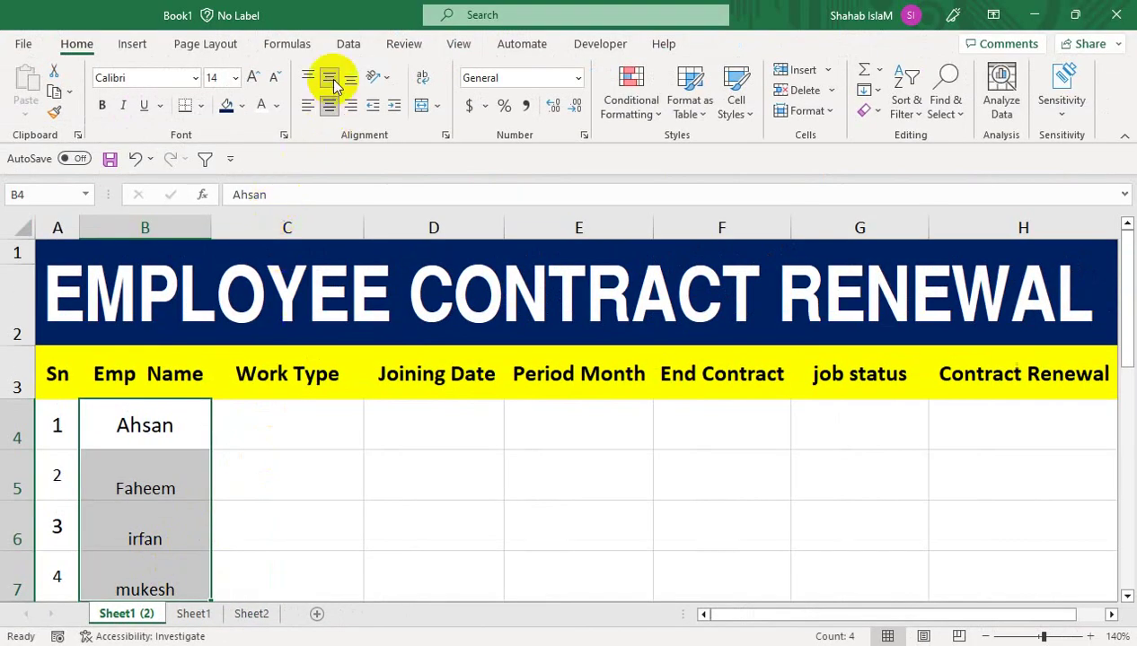
{"action": "left_click", "coordinate": [331, 80]}
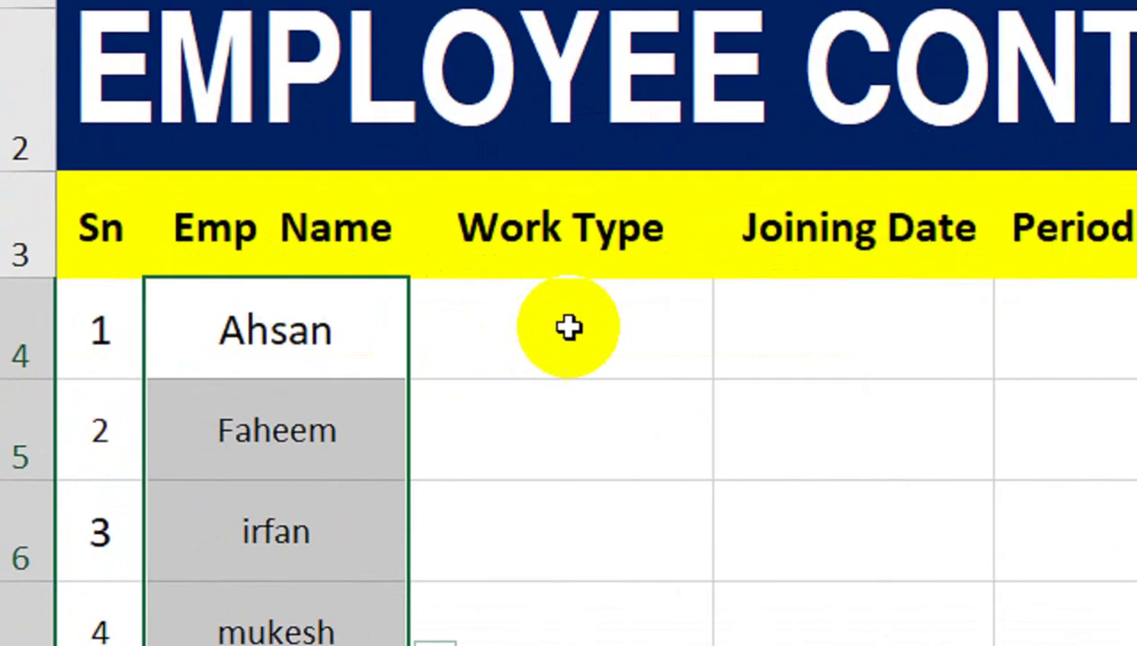
- Set Data Validation on C4:C7 to allow a List
{"action": "left_click", "coordinate": [292, 424]}
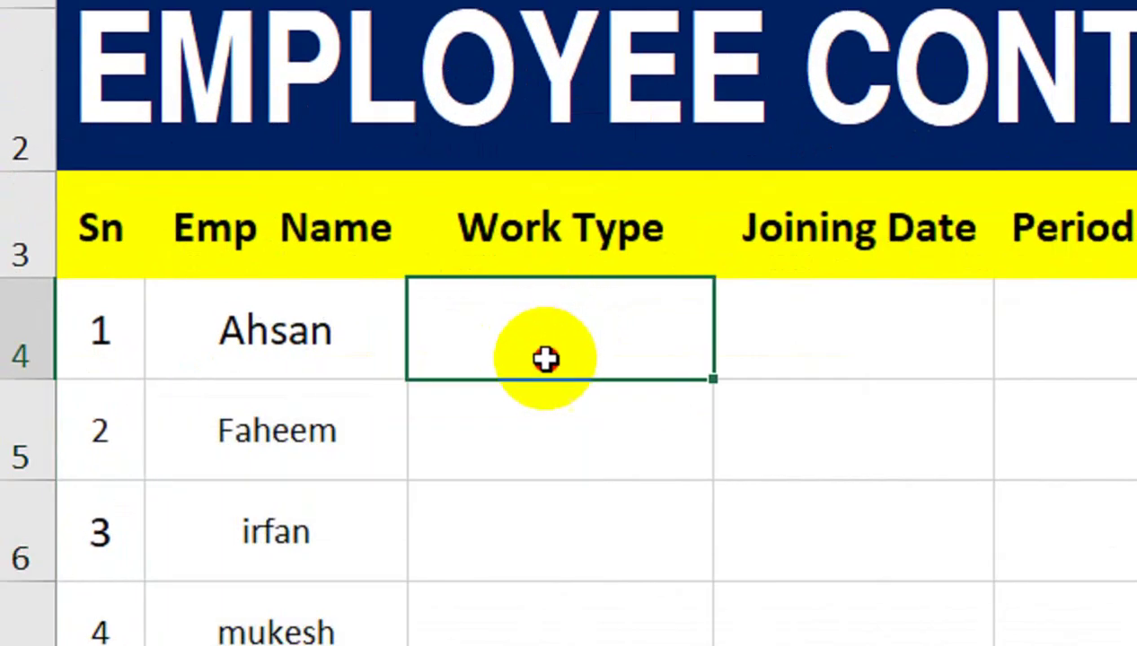
{"action": "left_click_drag", "start_coordinate": [546, 359], "coordinate": [543, 619]}
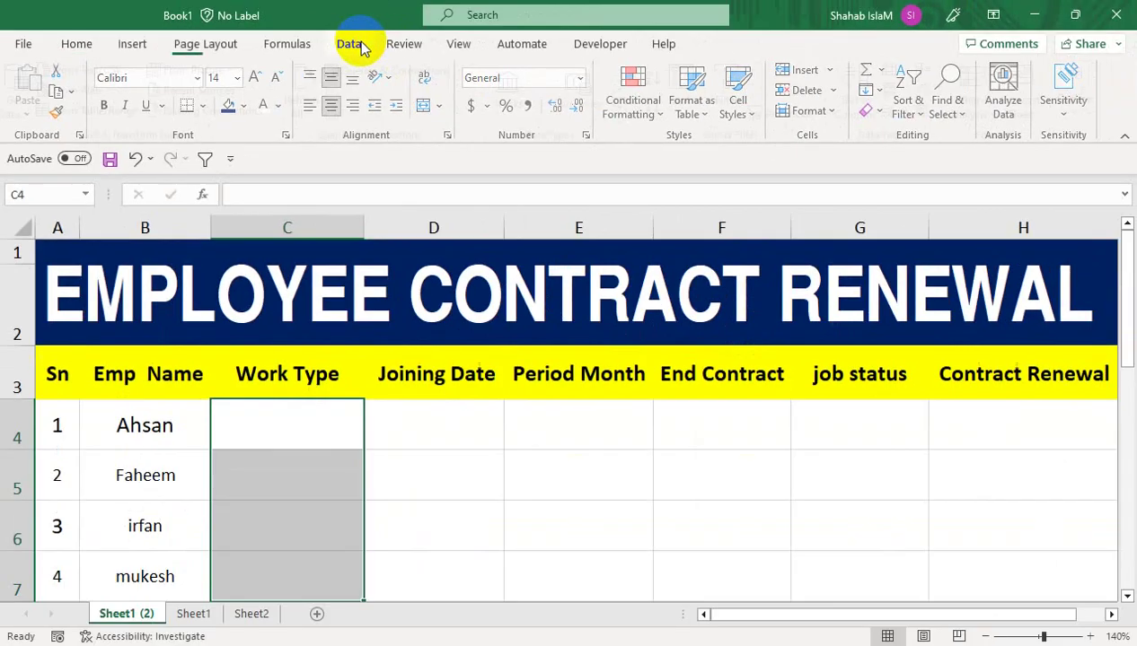
{"action": "left_click", "coordinate": [686, 88]}
{"action": "left_click", "coordinate": [841, 147]}
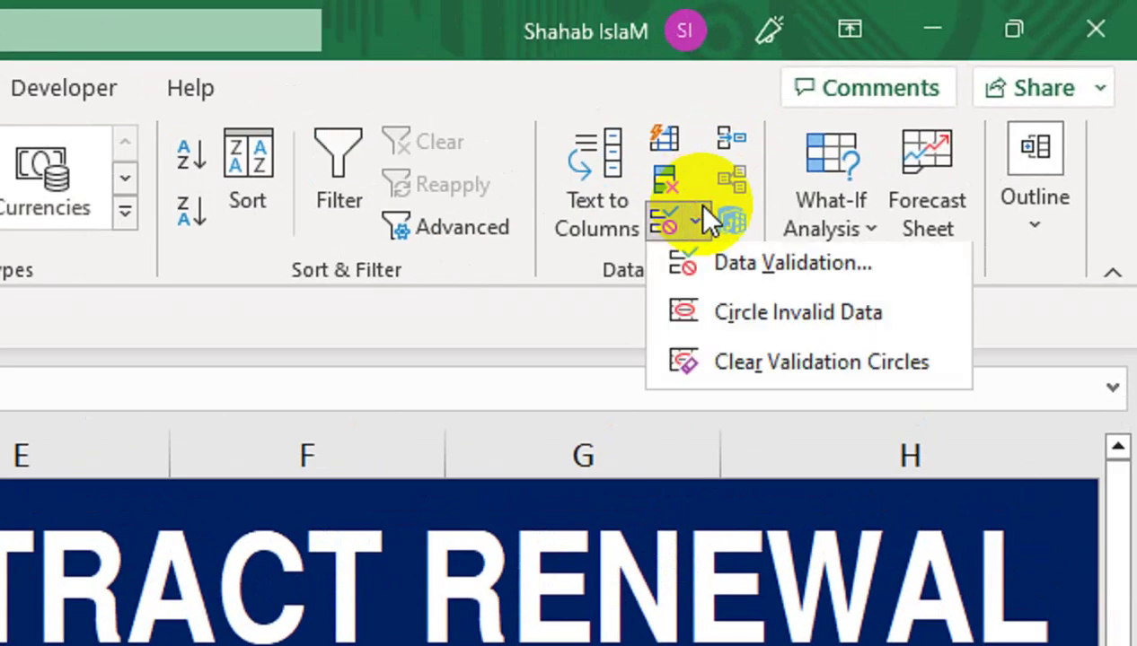
{"action": "left_click", "coordinate": [851, 180]}
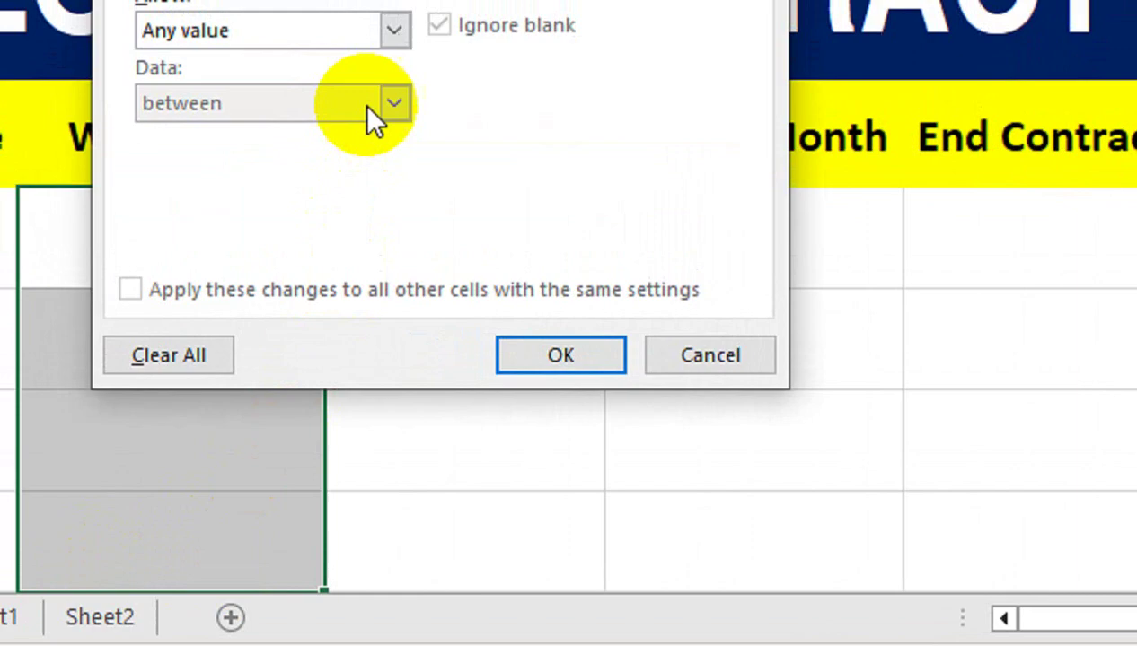
{"action": "left_click", "coordinate": [329, 29]}
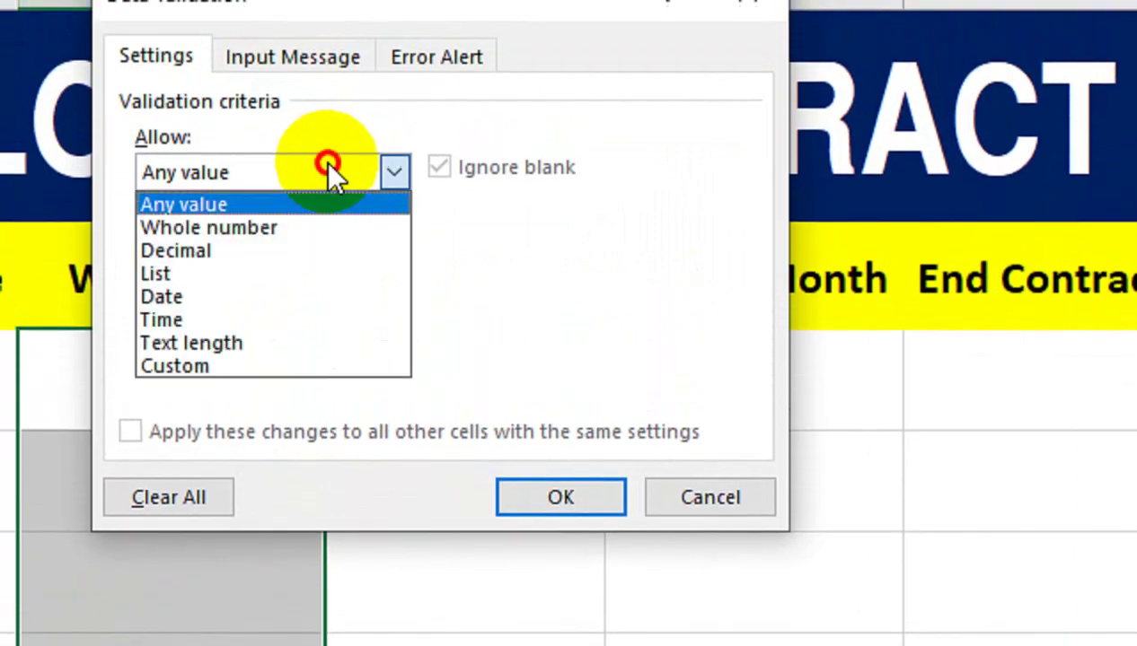
{"action": "left_click", "coordinate": [310, 83]}
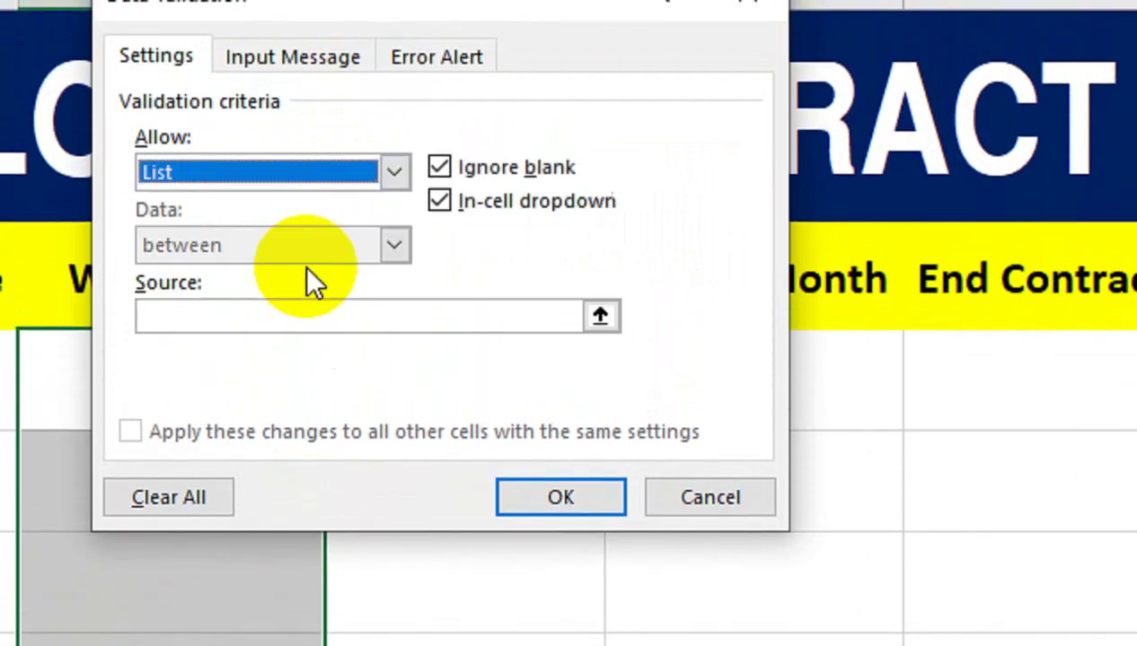
{"action": "left_click_drag", "start_coordinate": [225, 7], "coordinate": [530, 230]}
- Enter Packaging, MachineOpe, Checker, helper as the list source and apply it
{"action": "left_click", "coordinate": [458, 537]}
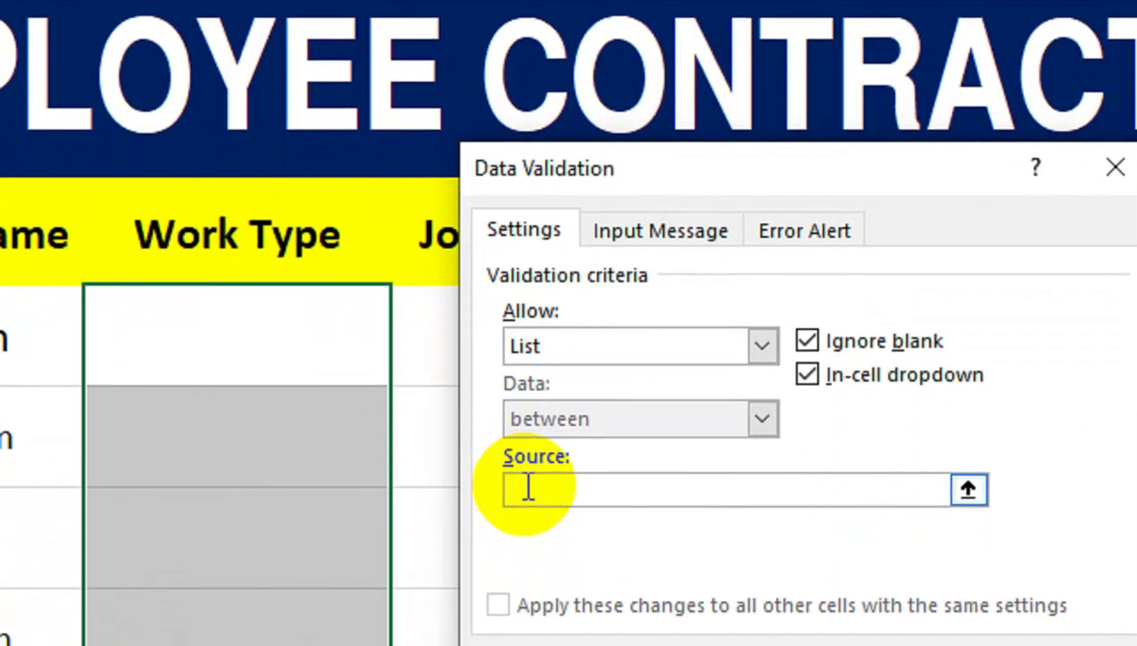
{"action": "type", "text": "Paka"}
{"action": "key", "text": "BackSpace"}
{"action": "key", "text": "BackSpace"}
{"action": "type", "text": "dkaging"}
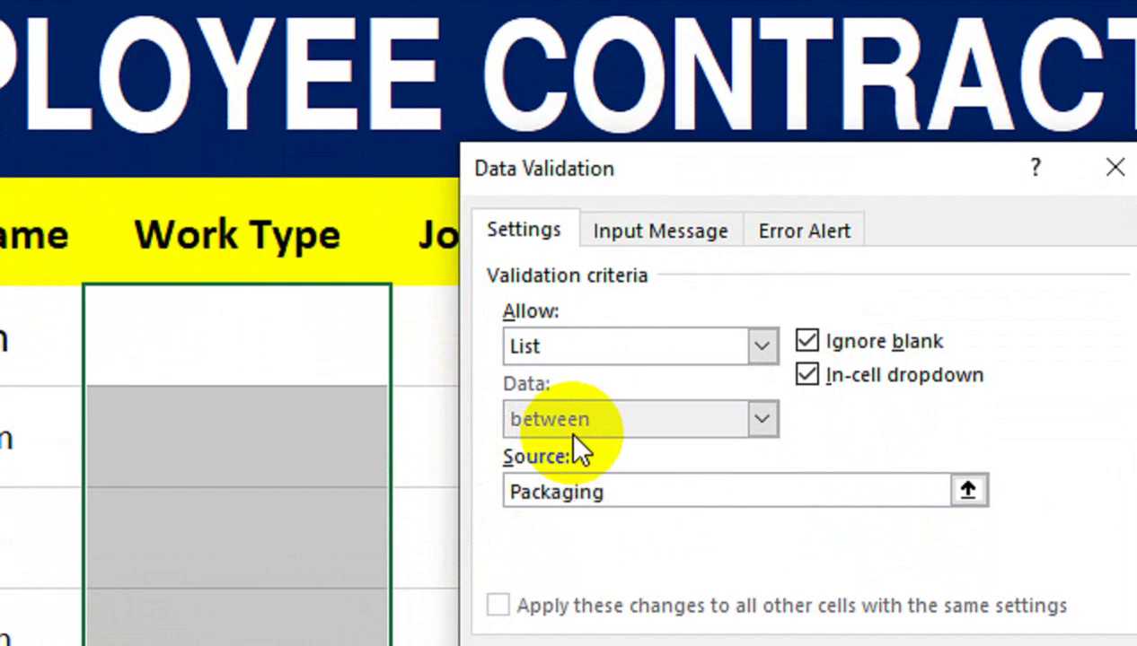
{"action": "type", "text": ", MachineOpe"}
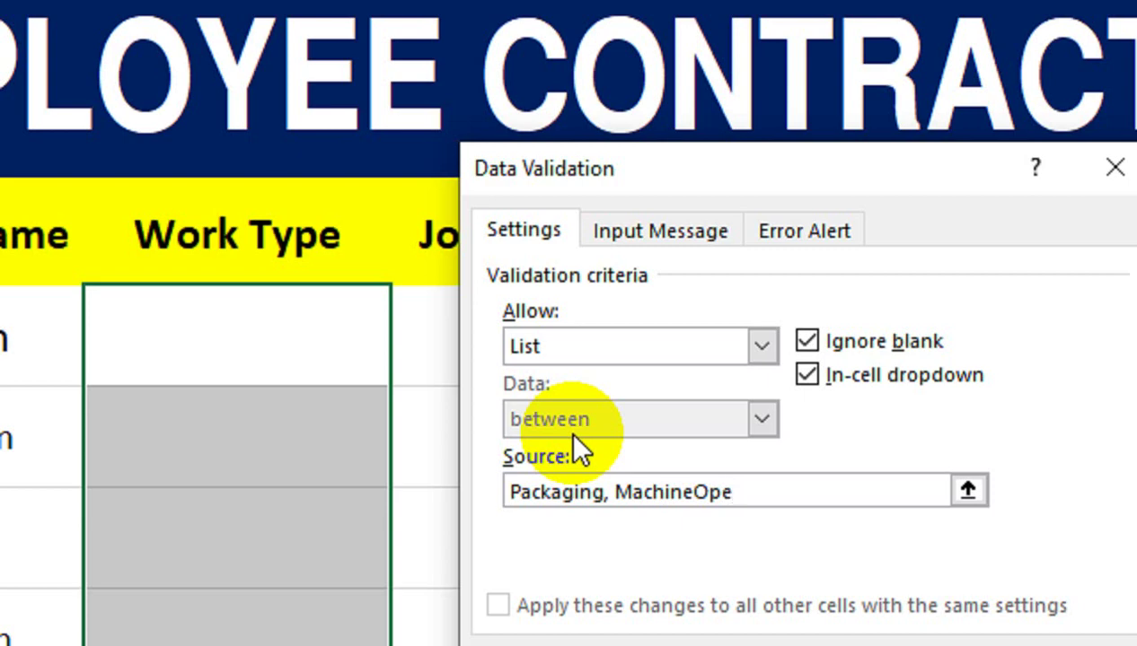
{"action": "type", "text": ", Checke"}
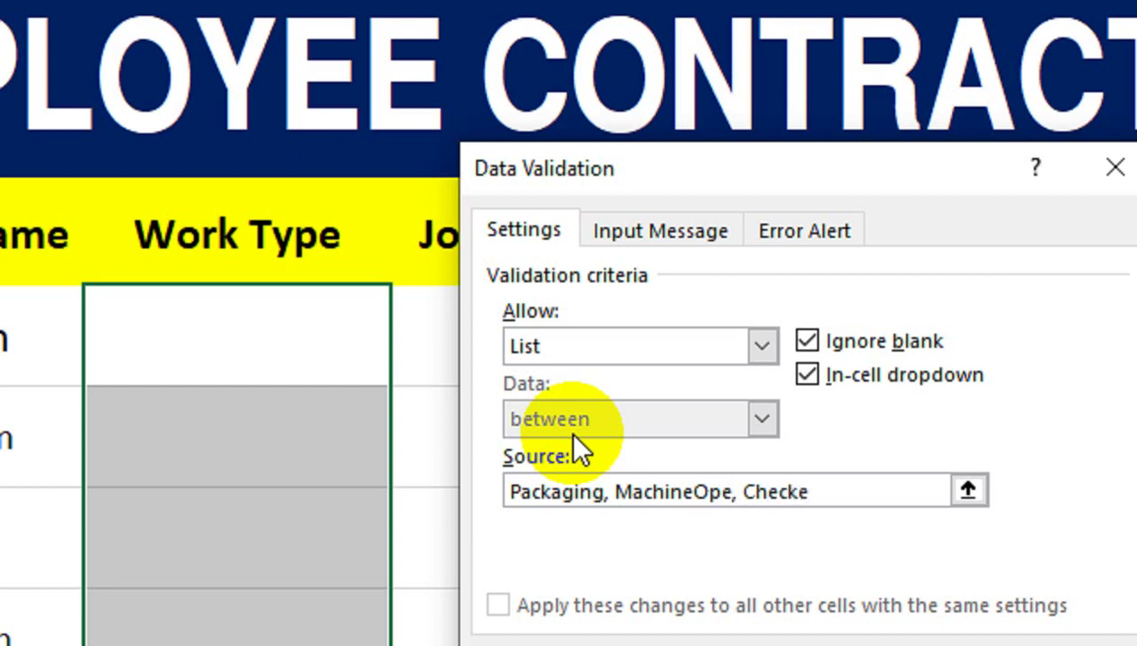
{"action": "type", "text": "e"}
{"action": "key", "text": "BackSpace"}
{"action": "type", "text": "r, helper"}
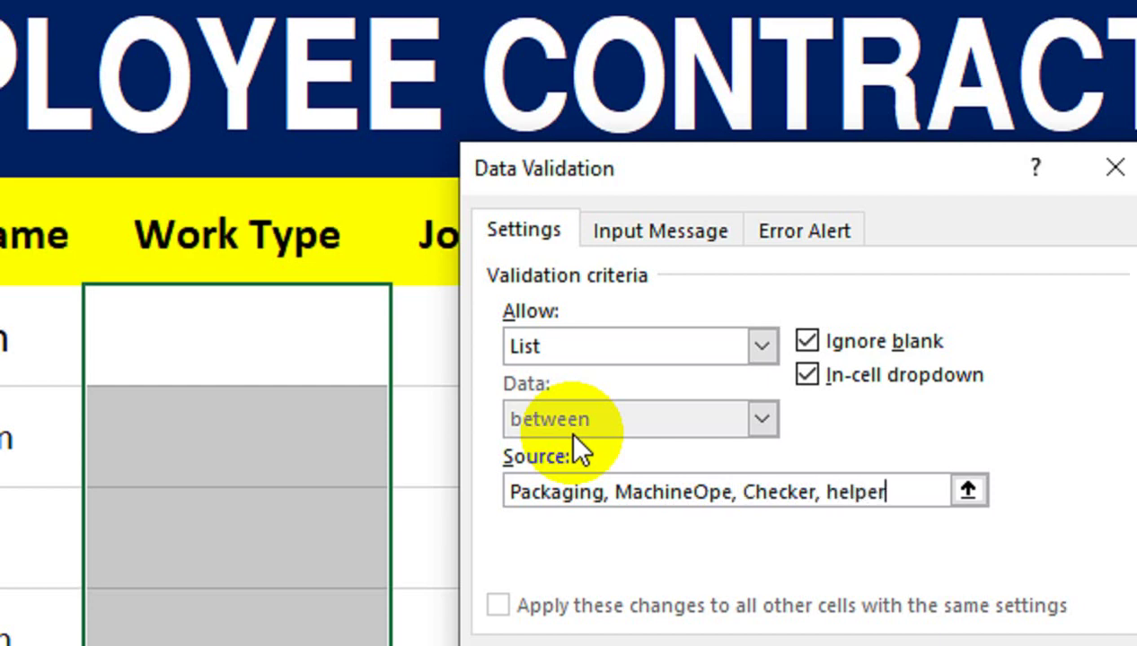
{"action": "key", "text": "Return"}
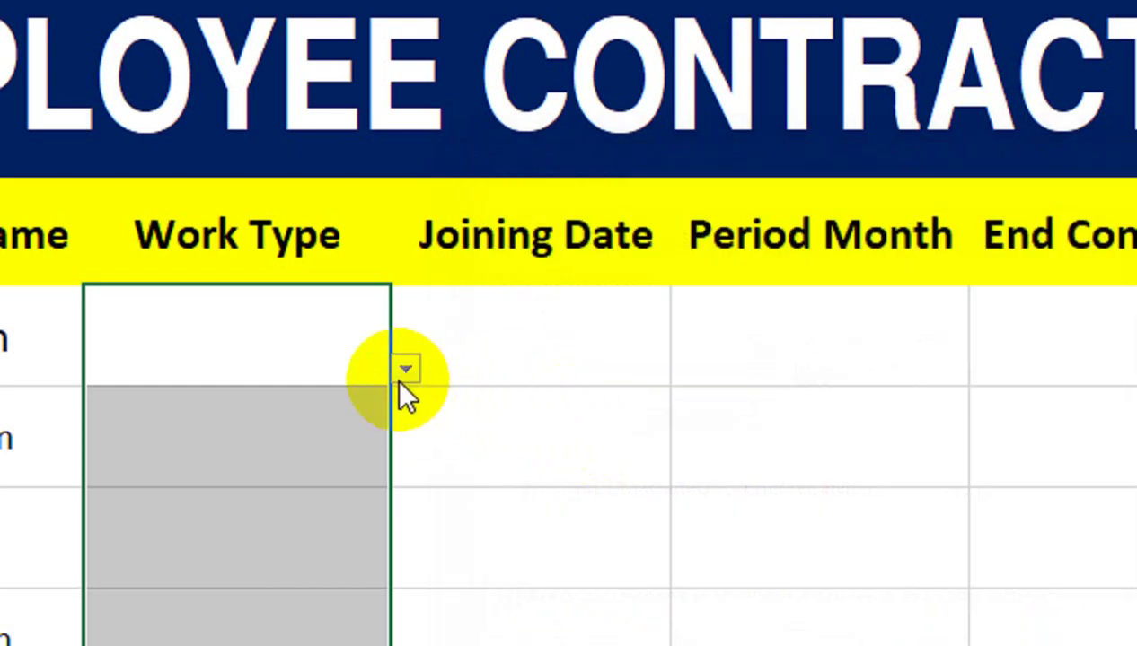
- Choose MachineOpe for C4 from its Work Type dropdown
{"action": "left_click", "coordinate": [405, 370]}
{"action": "left_click", "coordinate": [269, 433]}
{"action": "left_click", "coordinate": [295, 440]}
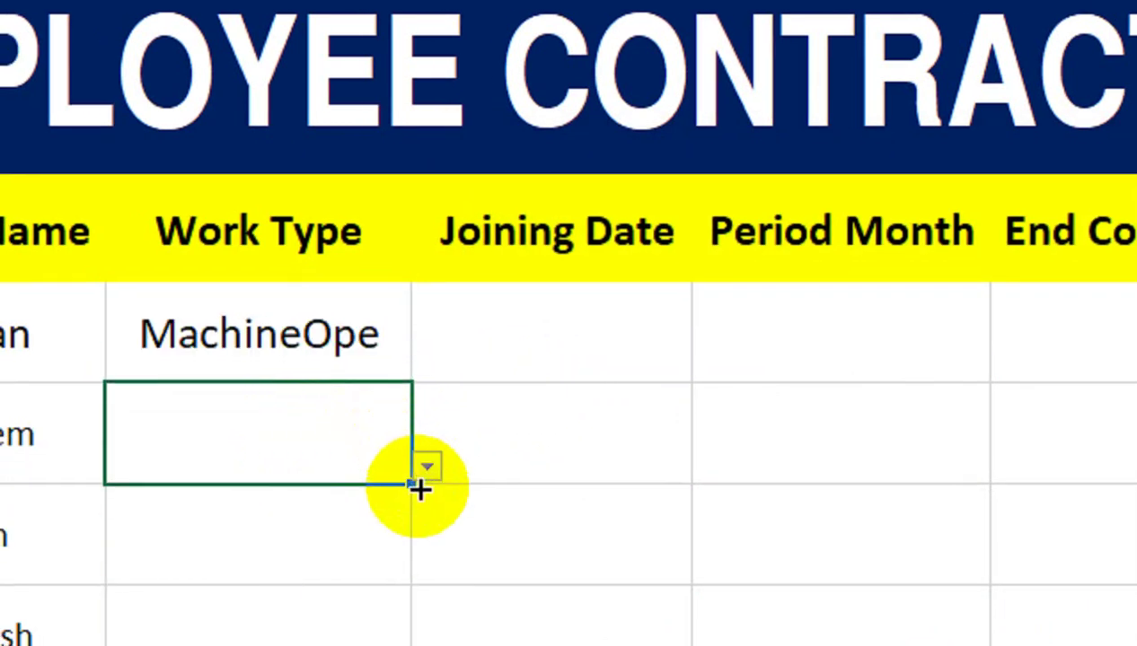
{"action": "left_click", "coordinate": [426, 449]}
{"action": "left_click", "coordinate": [329, 446]}
{"action": "left_click", "coordinate": [426, 467]}
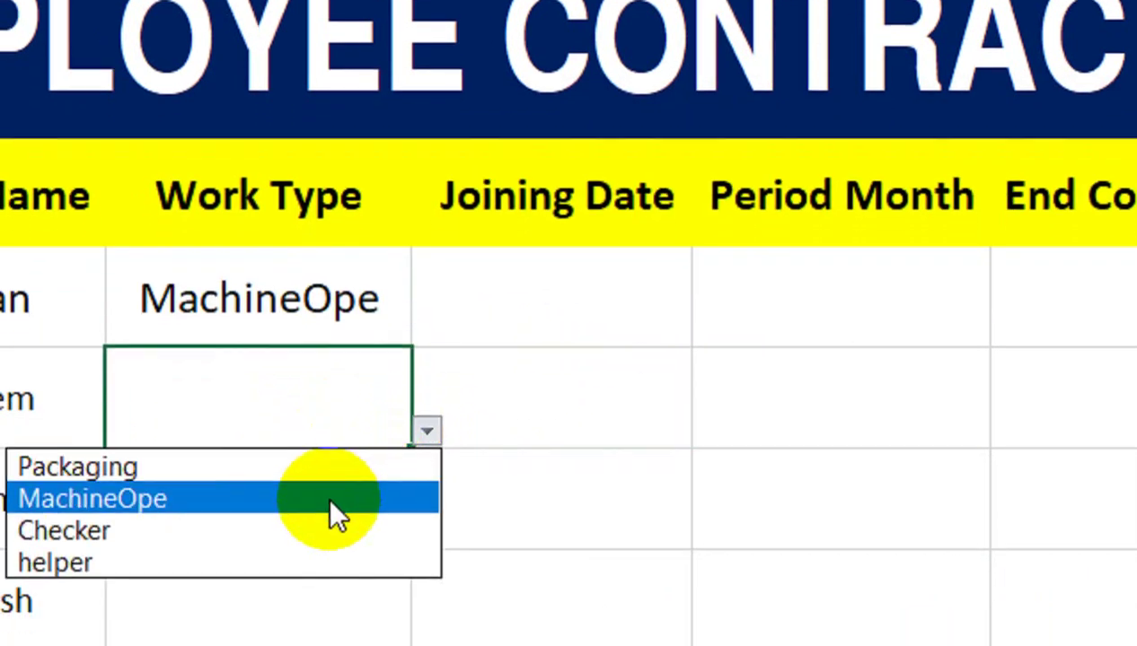
{"action": "left_click", "coordinate": [332, 499]}
- Copy C4's formatting to C5:C7 with Format Painter
{"action": "left_click", "coordinate": [281, 257]}
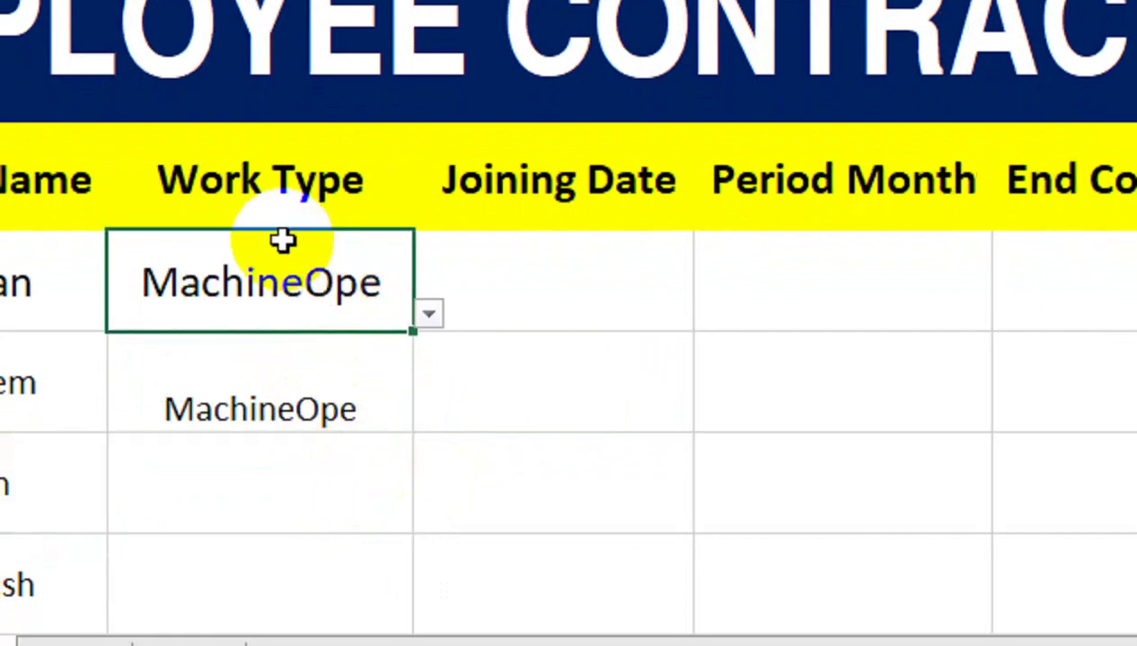
{"action": "left_click", "coordinate": [154, 90]}
{"action": "left_click", "coordinate": [108, 224]}
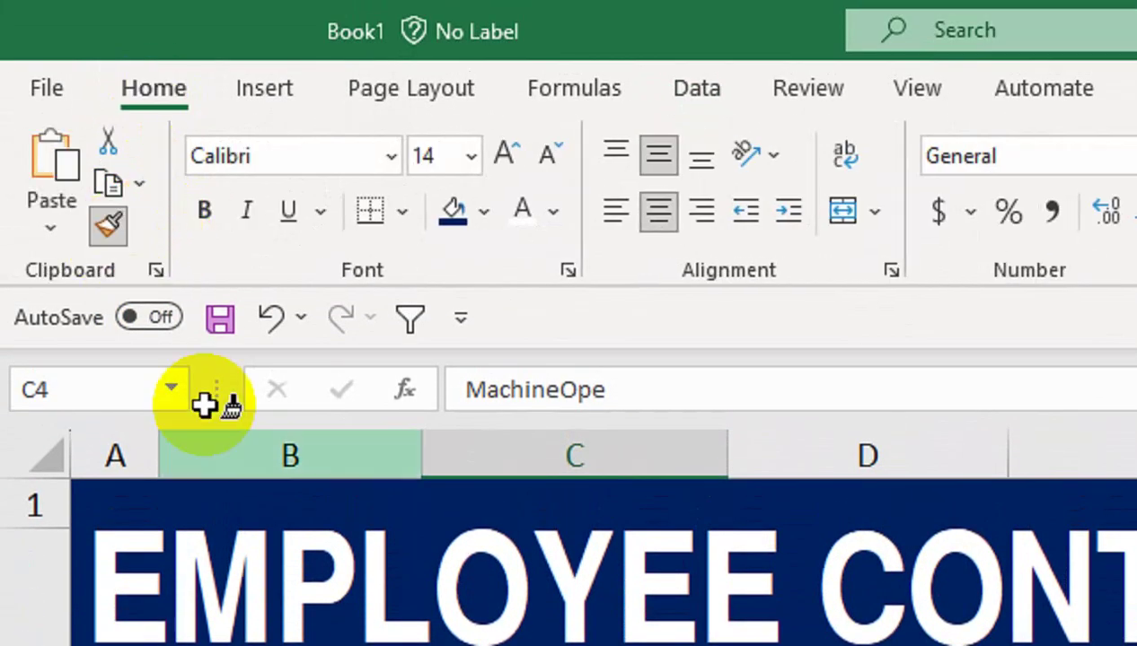
{"action": "mouse_move", "coordinate": [541, 503]}
{"action": "left_mouse_down"}
{"action": "mouse_move", "coordinate": [572, 615]}
{"action": "mouse_move", "coordinate": [578, 386]}
{"action": "mouse_move", "coordinate": [611, 190]}
{"action": "left_mouse_up"}
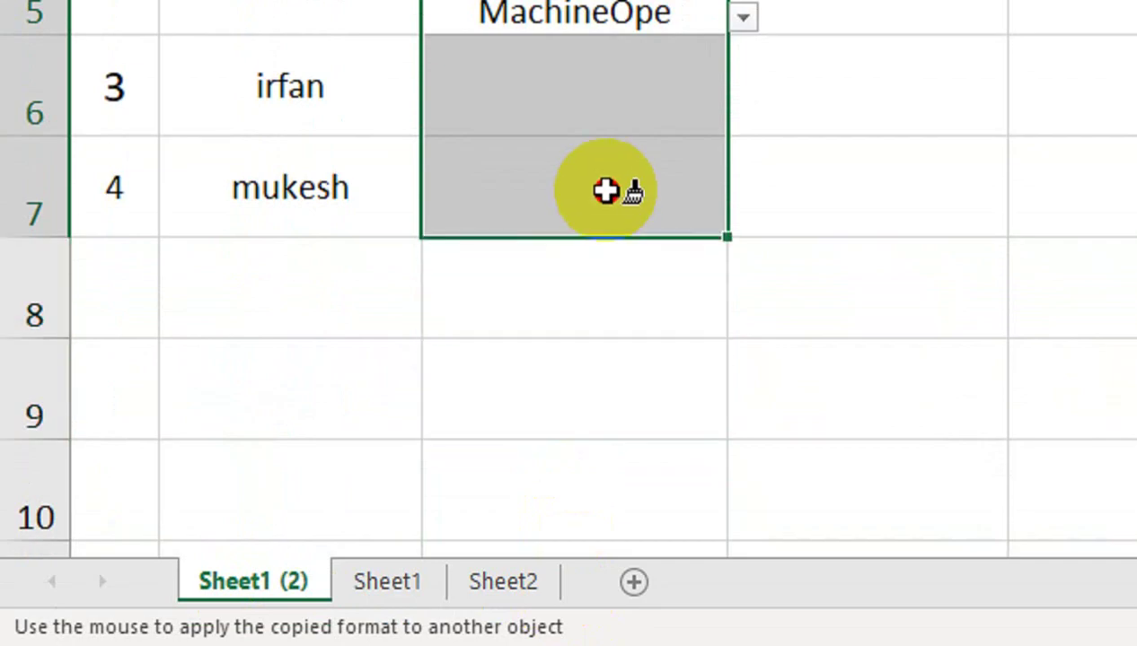
{"action": "mouse_move", "coordinate": [409, 314]}
{"action": "left_mouse_down"}
{"action": "mouse_move", "coordinate": [469, 231]}
{"action": "mouse_move", "coordinate": [462, 237]}
{"action": "left_mouse_up"}
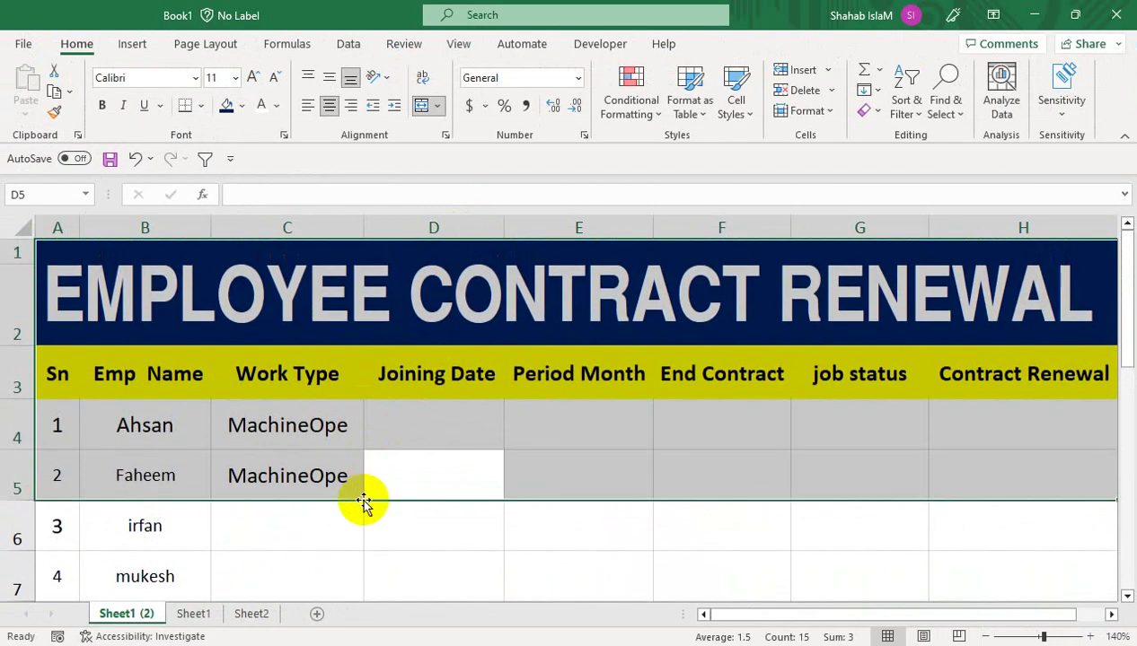
- Pick Packaging, Checker and helper for C5, C6 and C7
{"action": "left_click", "coordinate": [309, 474]}
{"action": "left_click", "coordinate": [370, 492]}
{"action": "left_click", "coordinate": [319, 510]}
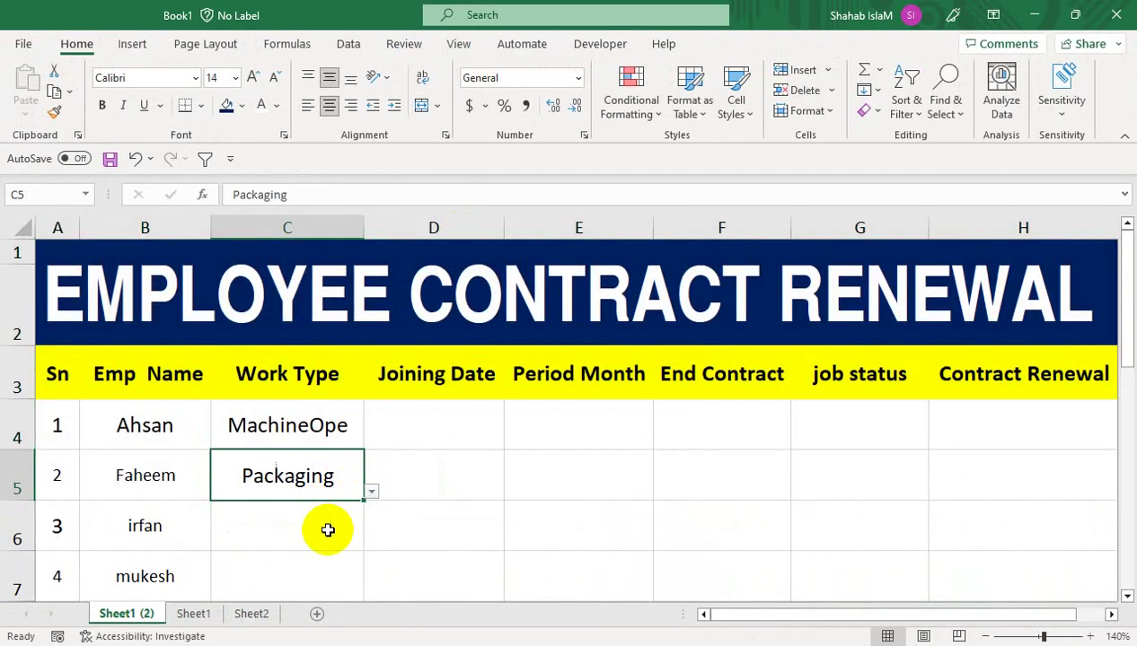
{"action": "left_click", "coordinate": [328, 531]}
{"action": "left_click", "coordinate": [371, 541]}
{"action": "left_click", "coordinate": [309, 588]}
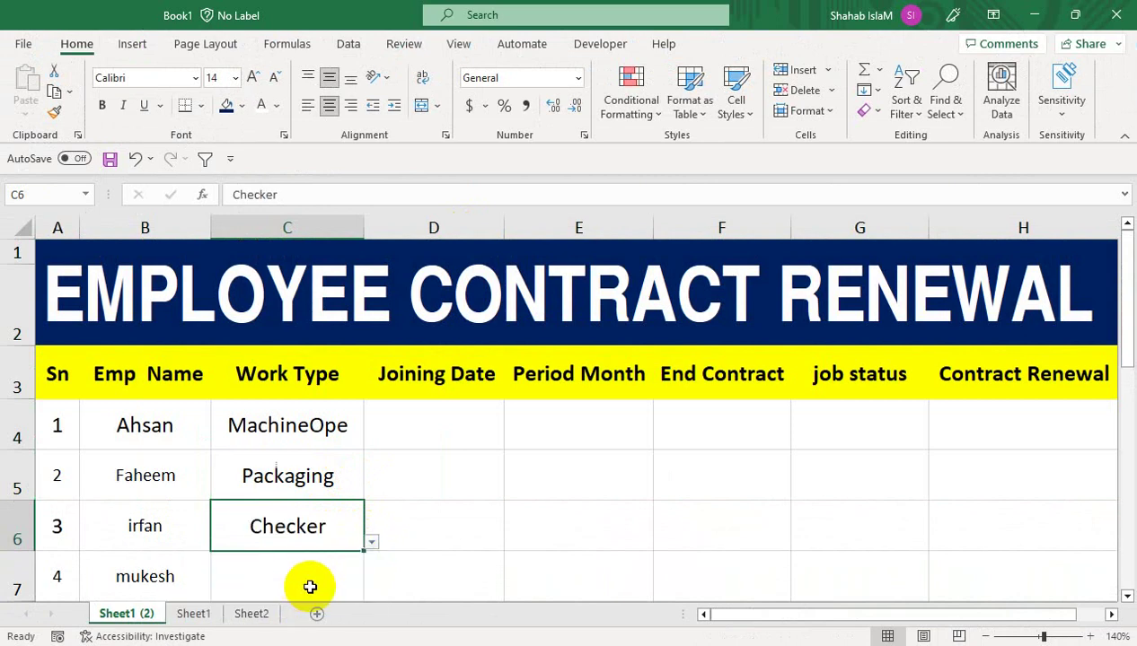
{"action": "left_click", "coordinate": [310, 588]}
{"action": "left_click", "coordinate": [371, 594]}
{"action": "left_click", "coordinate": [357, 543]}
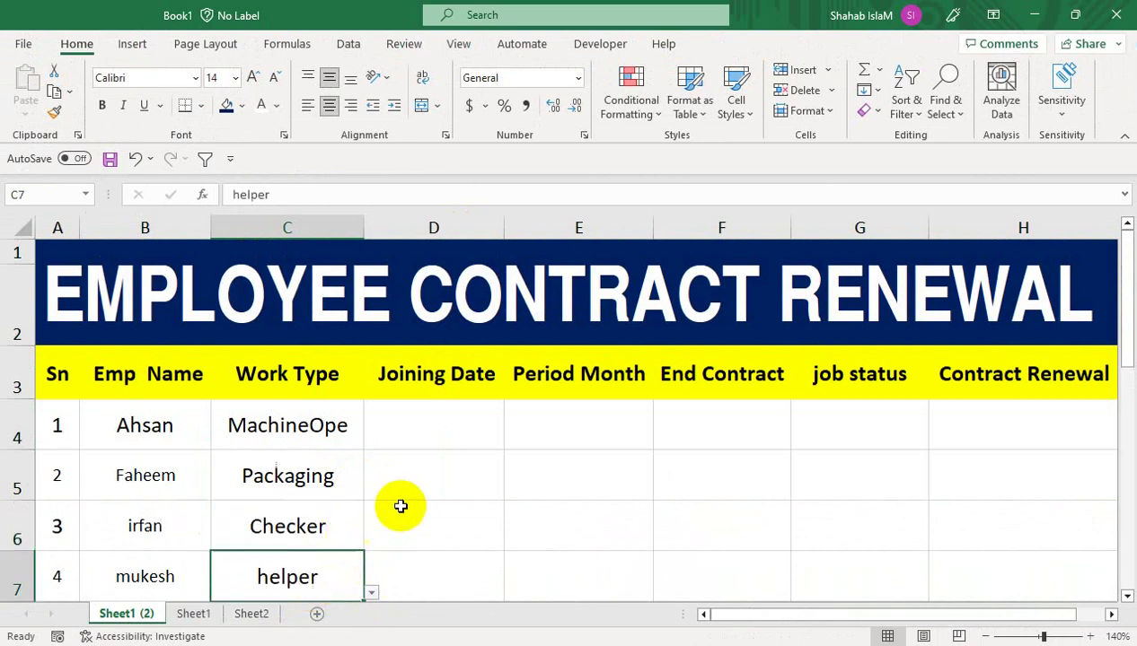
{"action": "left_click", "coordinate": [401, 435]}
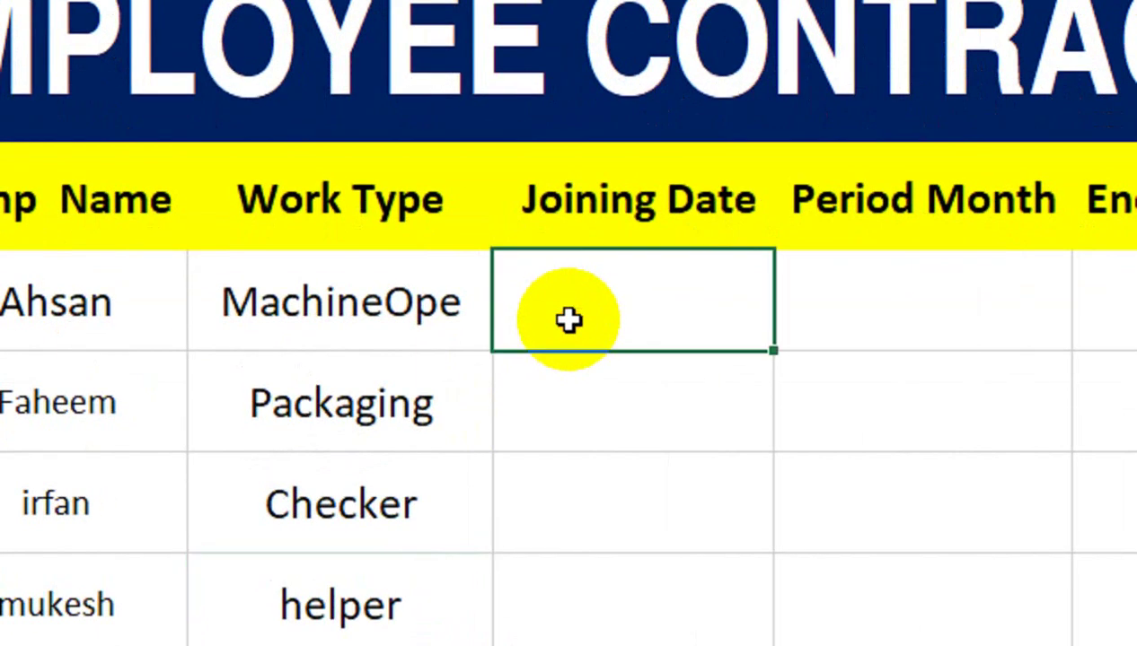
- Enter =EOMONTH(TODAY(),-1)+1 in D4 and fill it down to all four employees
{"action": "type", "text": "=eom"}
{"action": "key", "text": "Tab"}
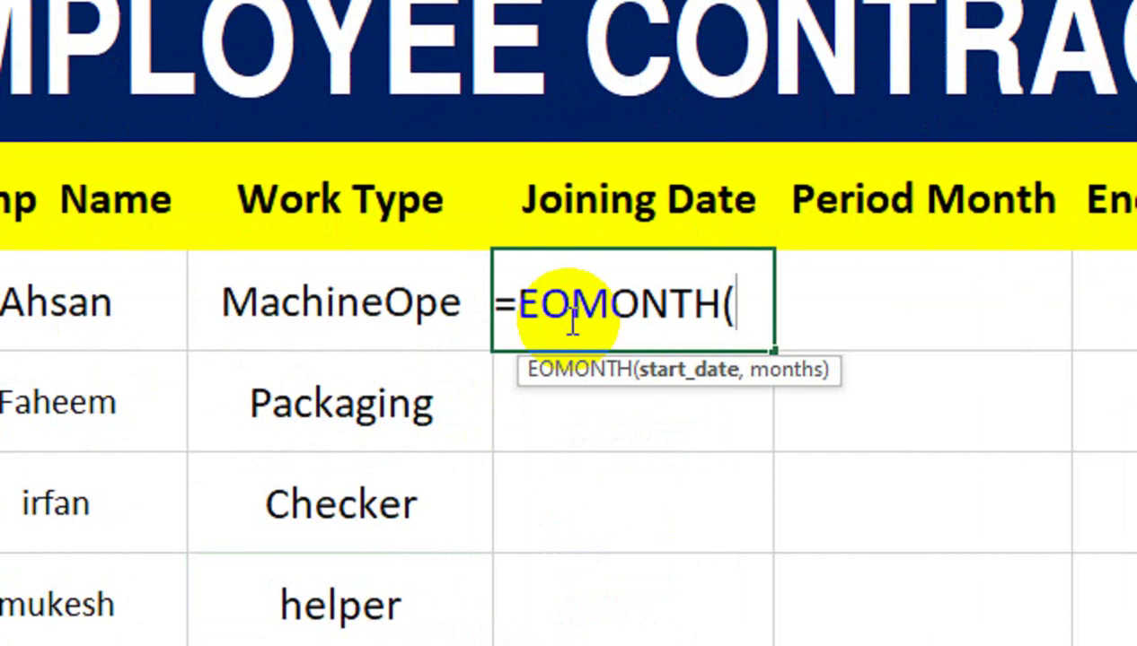
{"action": "type", "text": "today"}
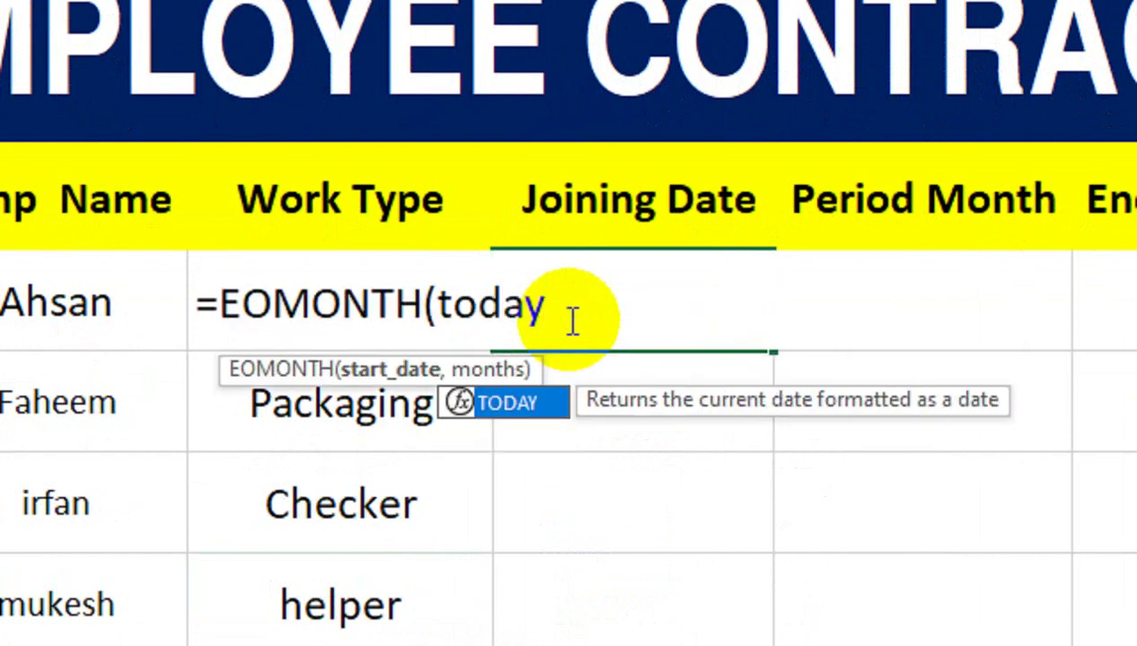
{"action": "type", "text": "(),"}
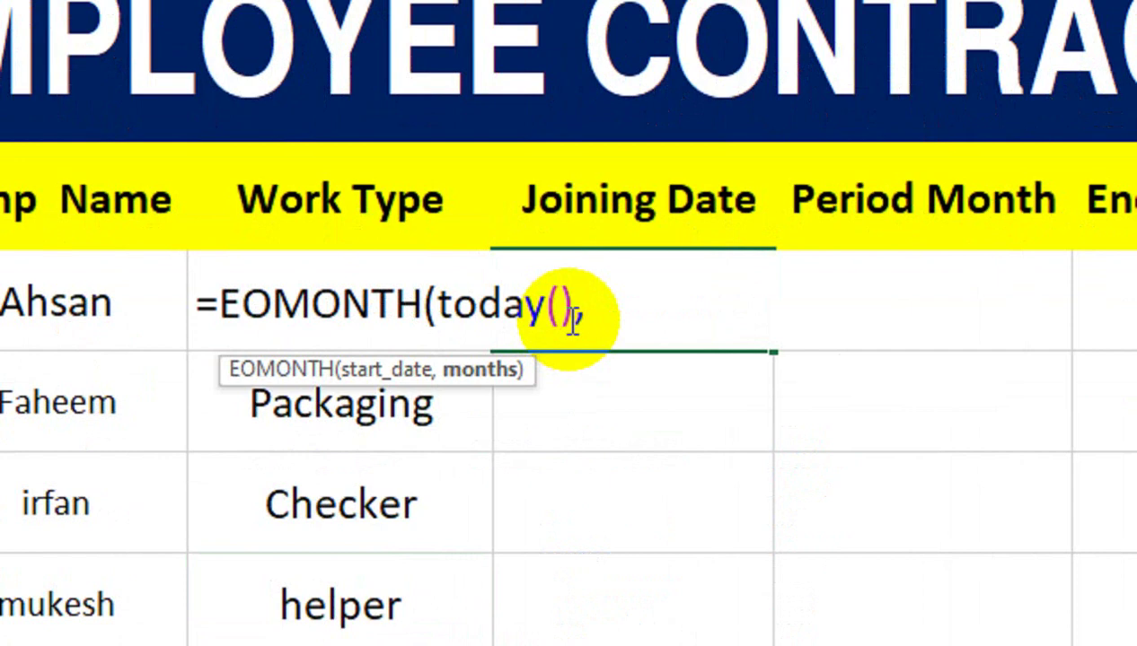
{"action": "type", "text": "-1"}
{"action": "type", "text": ")+1"}
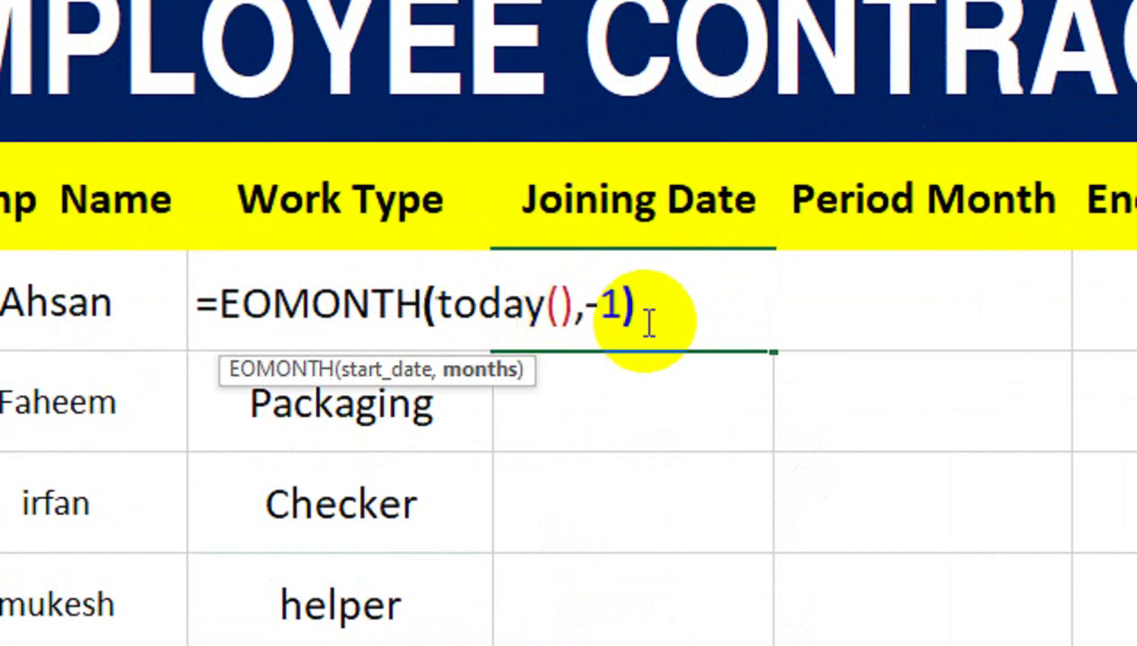
{"action": "key", "text": "Return"}
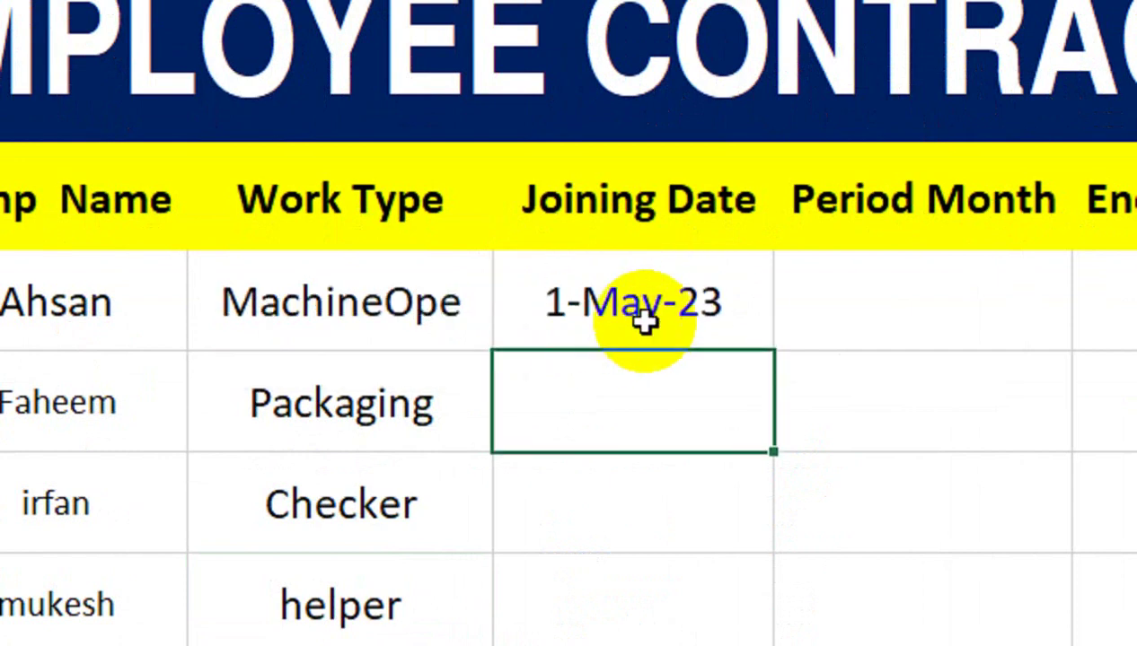
{"action": "left_click", "coordinate": [642, 321]}
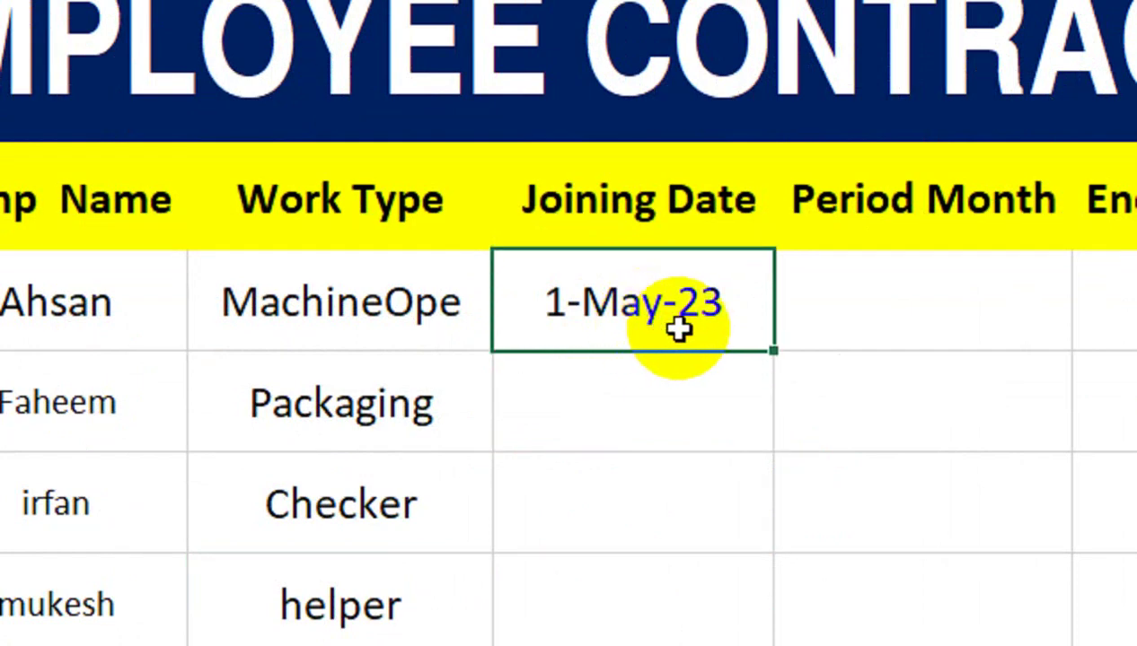
{"action": "left_click_drag", "start_coordinate": [774, 351], "coordinate": [779, 587]}
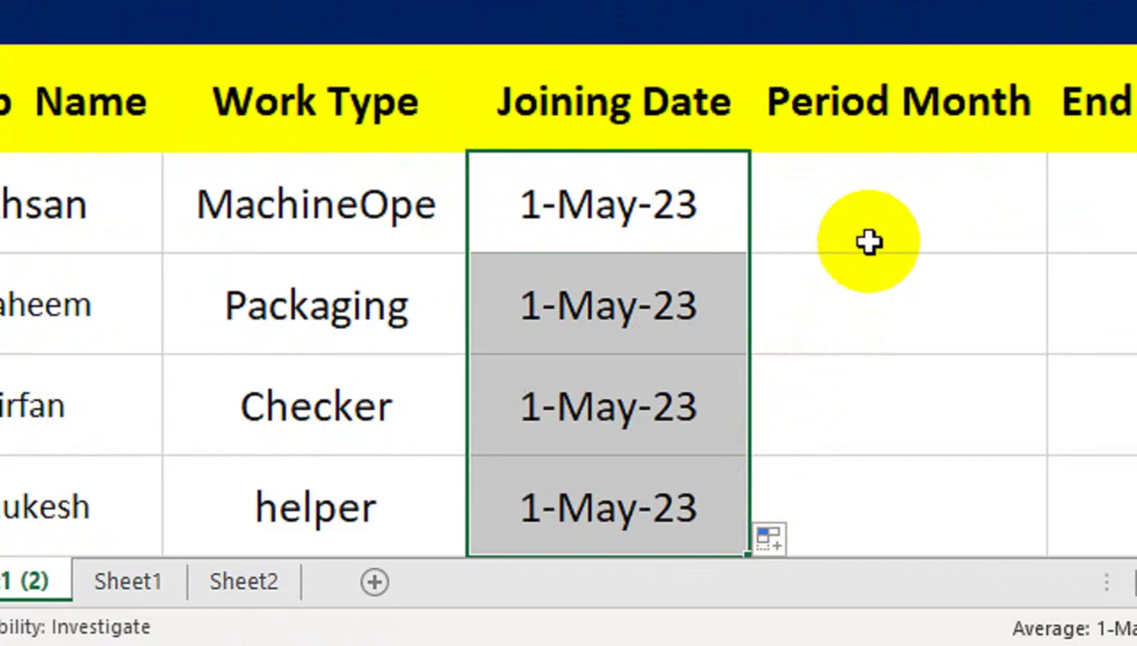
- Enter a period of 3 in E4 and fill it down to all four employees
{"action": "left_click", "coordinate": [912, 215]}
{"action": "type", "text": "3"}
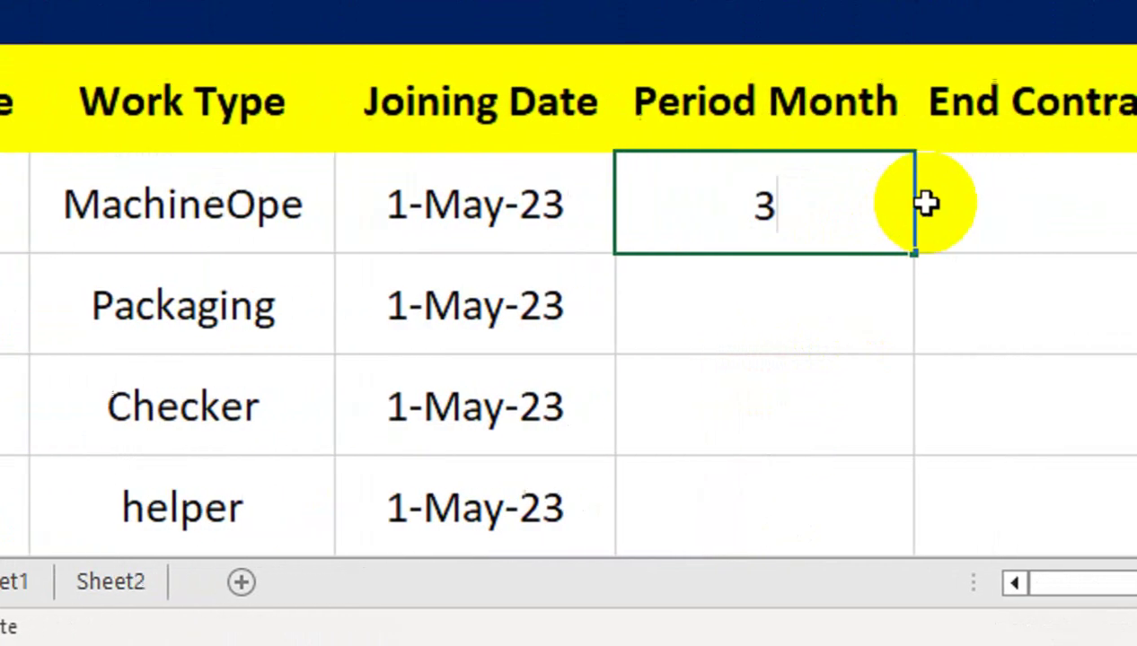
{"action": "left_click", "coordinate": [1060, 197]}
{"action": "left_click", "coordinate": [738, 221]}
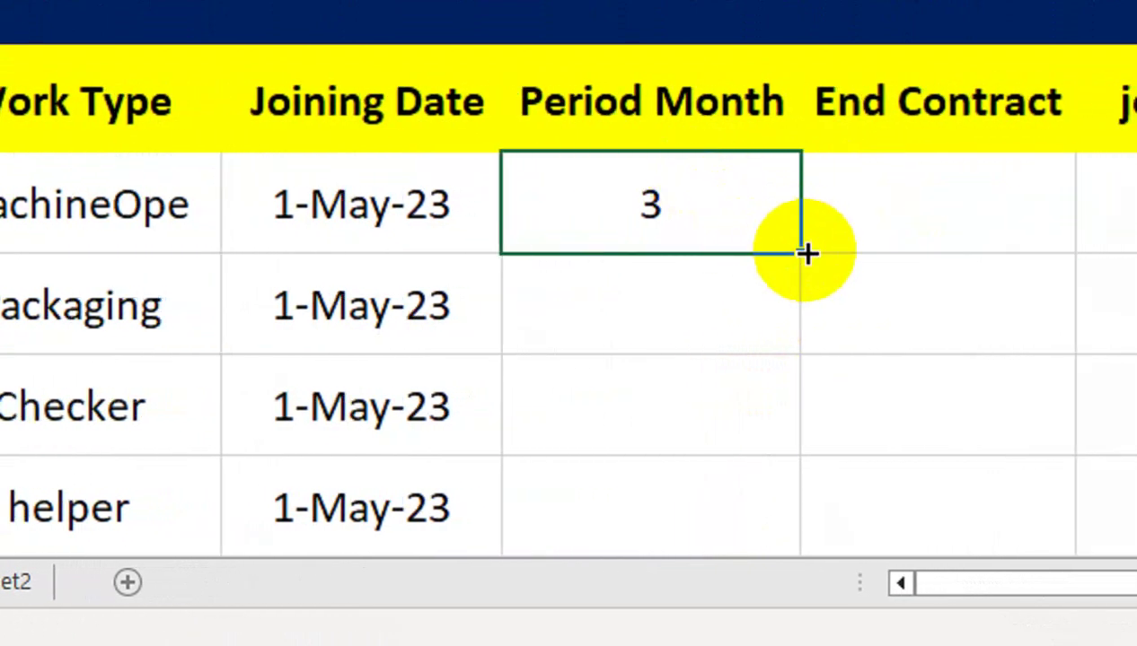
{"action": "left_click_drag", "start_coordinate": [802, 254], "coordinate": [806, 521]}
- Change the Packaging employee's period to 4 and the Checker's to 6
{"action": "left_click", "coordinate": [688, 327]}
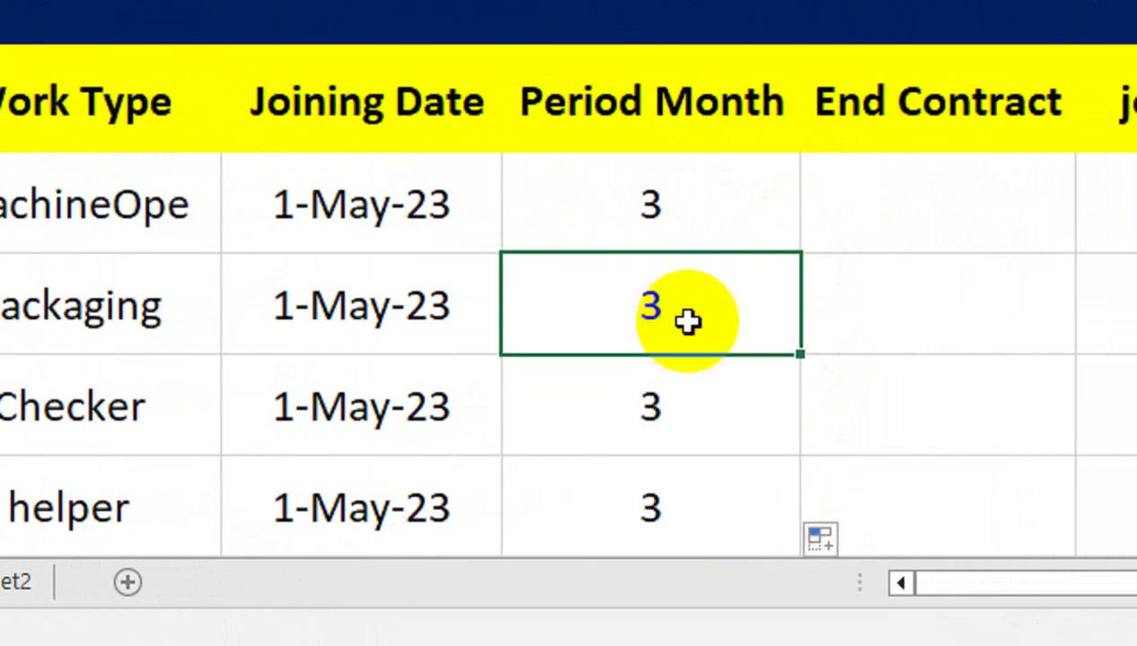
{"action": "type", "text": "4"}
{"action": "key", "text": "Return"}
{"action": "left_click", "coordinate": [685, 400]}
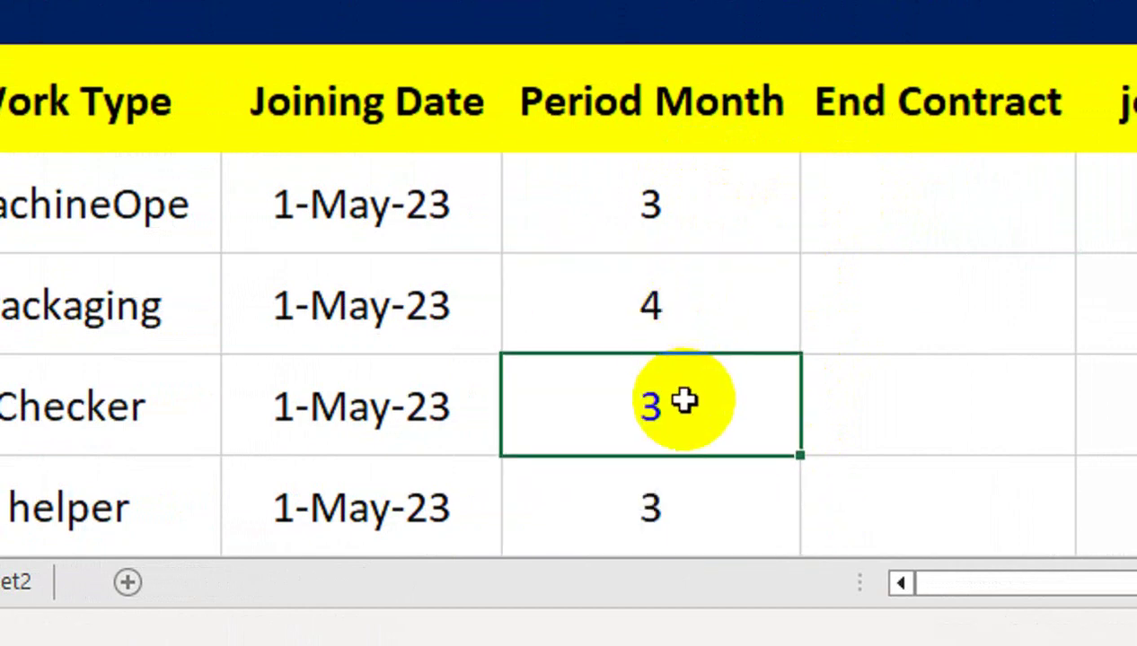
{"action": "type", "text": "5"}
{"action": "key", "text": "Return"}
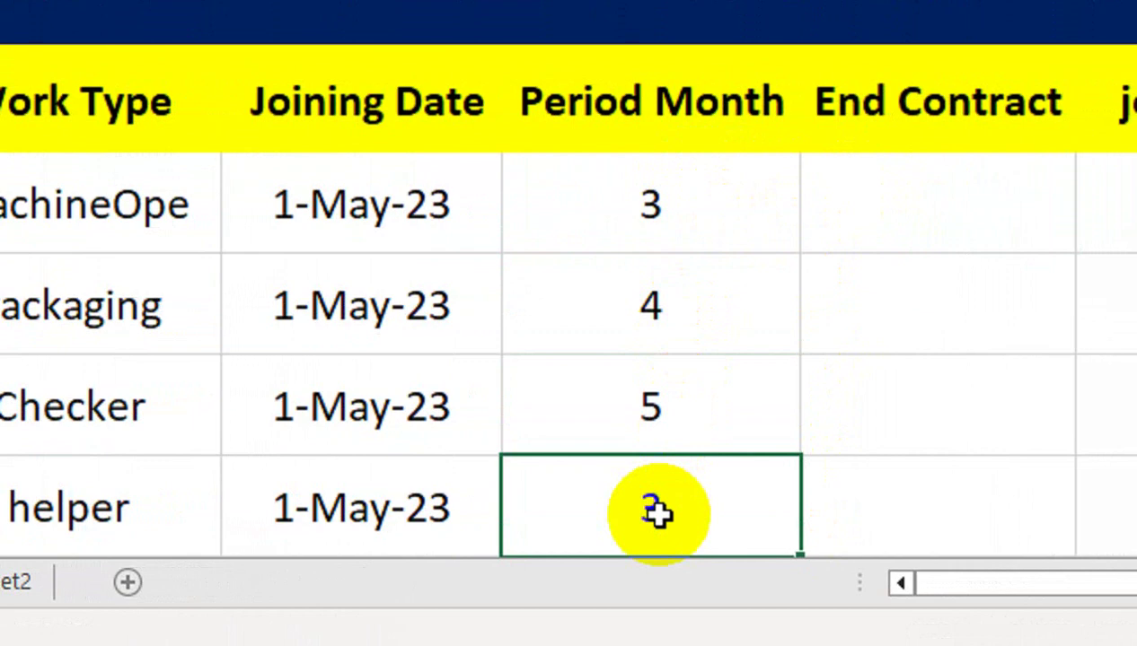
{"action": "left_click", "coordinate": [714, 393]}
{"action": "type", "text": "6"}
{"action": "key", "text": "Return"}
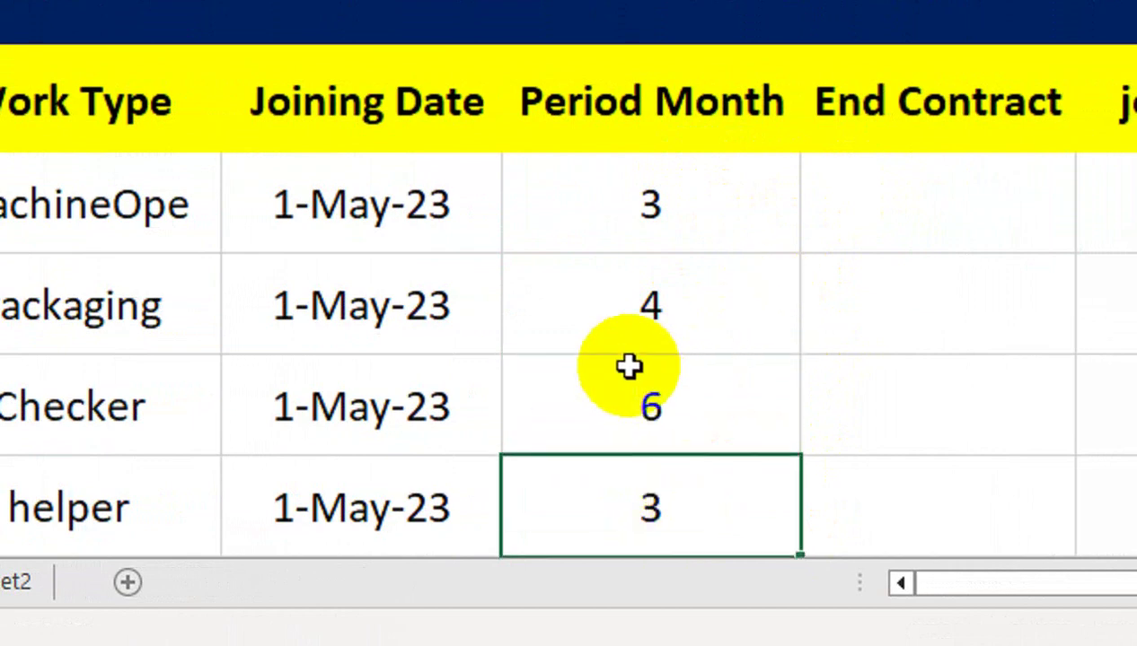
- Start F4's formula as EOMONTH with D4 and E4 as arguments
{"action": "left_click", "coordinate": [865, 237]}
{"action": "type", "text": "=r"}
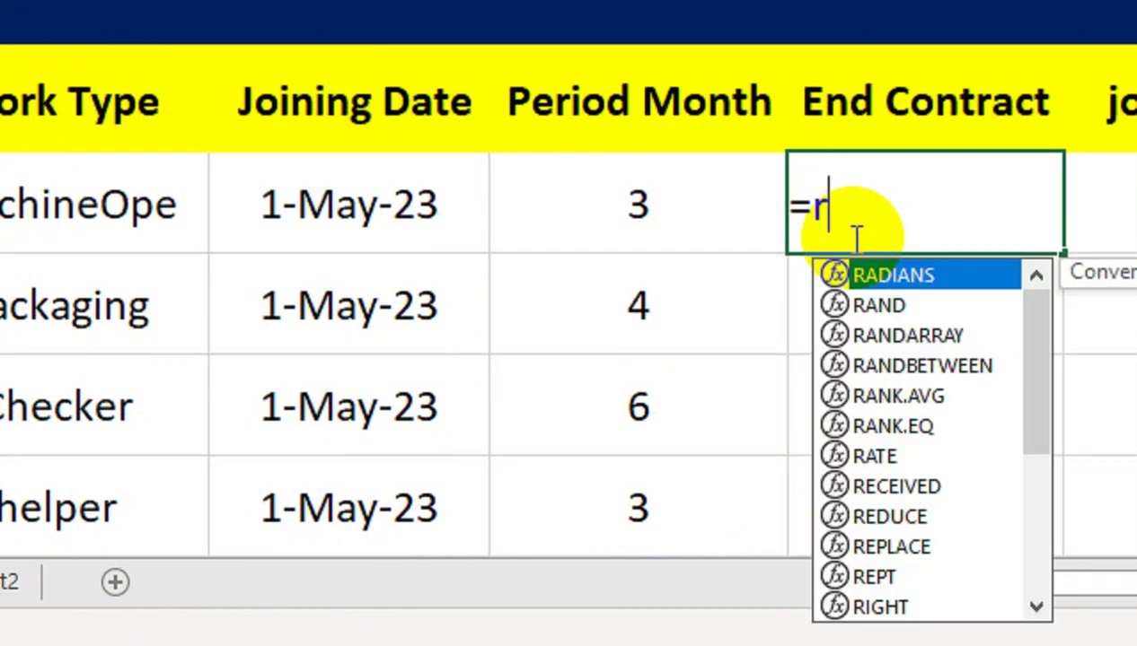
{"action": "key", "text": "BackSpace"}
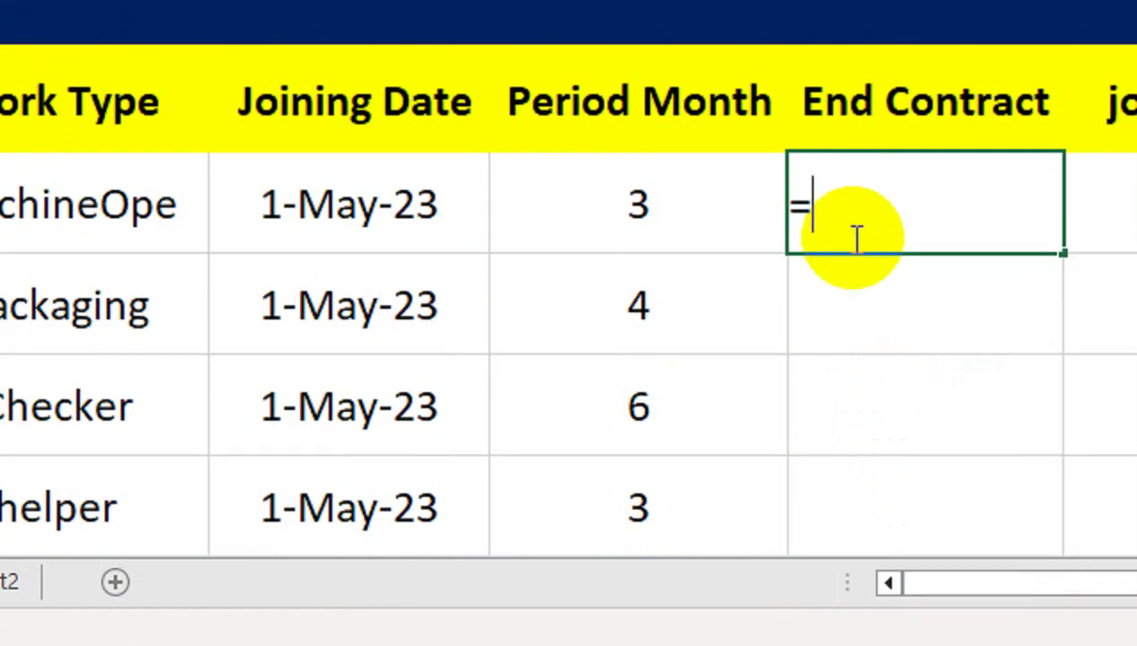
{"action": "type", "text": "eo"}
{"action": "key", "text": "Tab"}
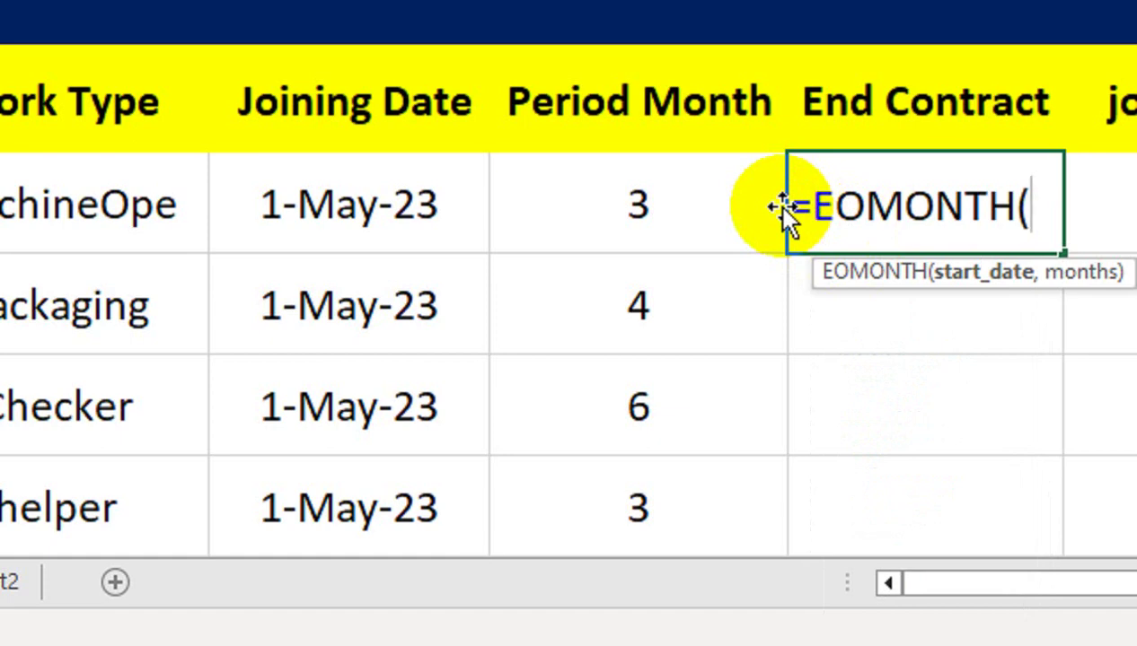
{"action": "left_click", "coordinate": [394, 200]}
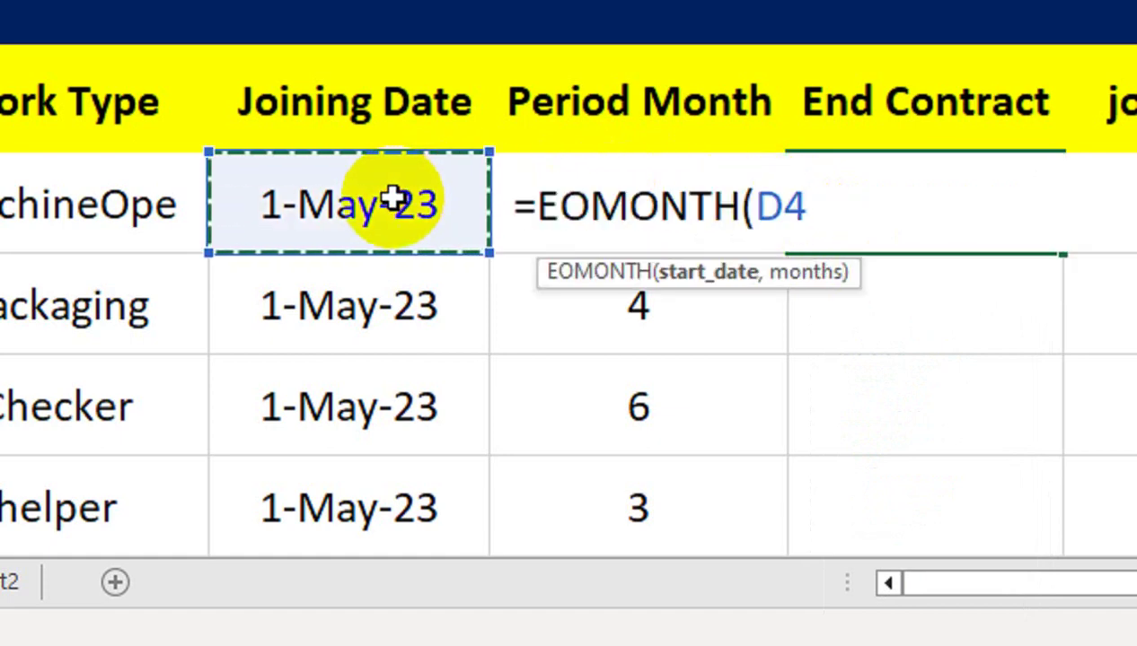
{"action": "type", "text": ","}
{"action": "left_click", "coordinate": [610, 108]}
{"action": "key", "text": "Down"}
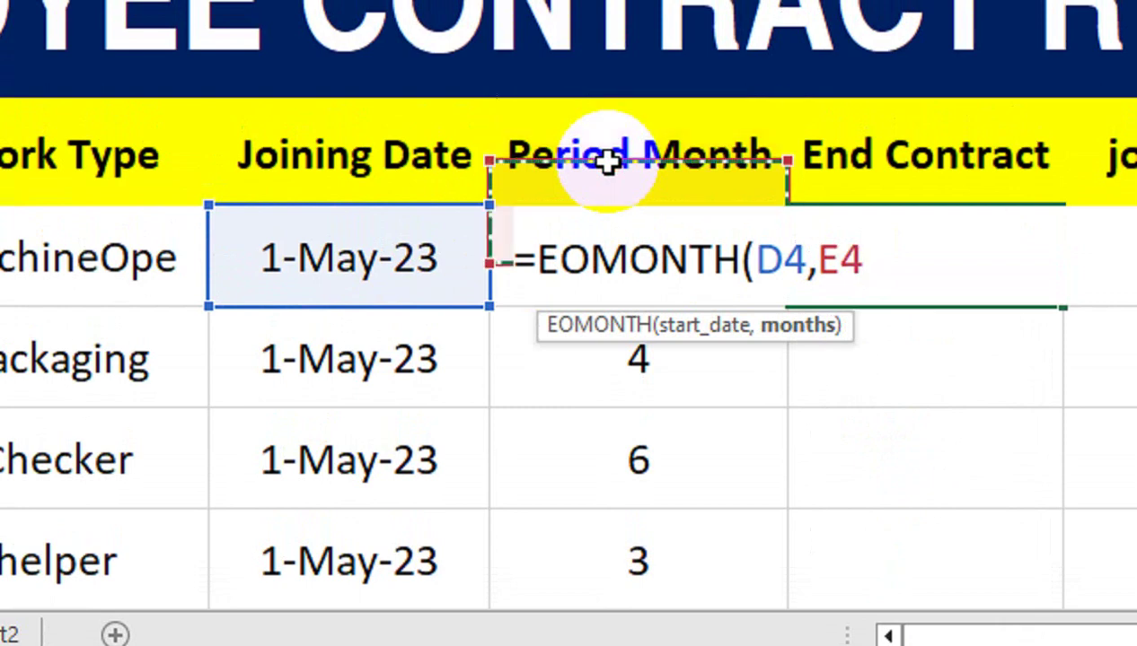
{"action": "type", "text": ")"}
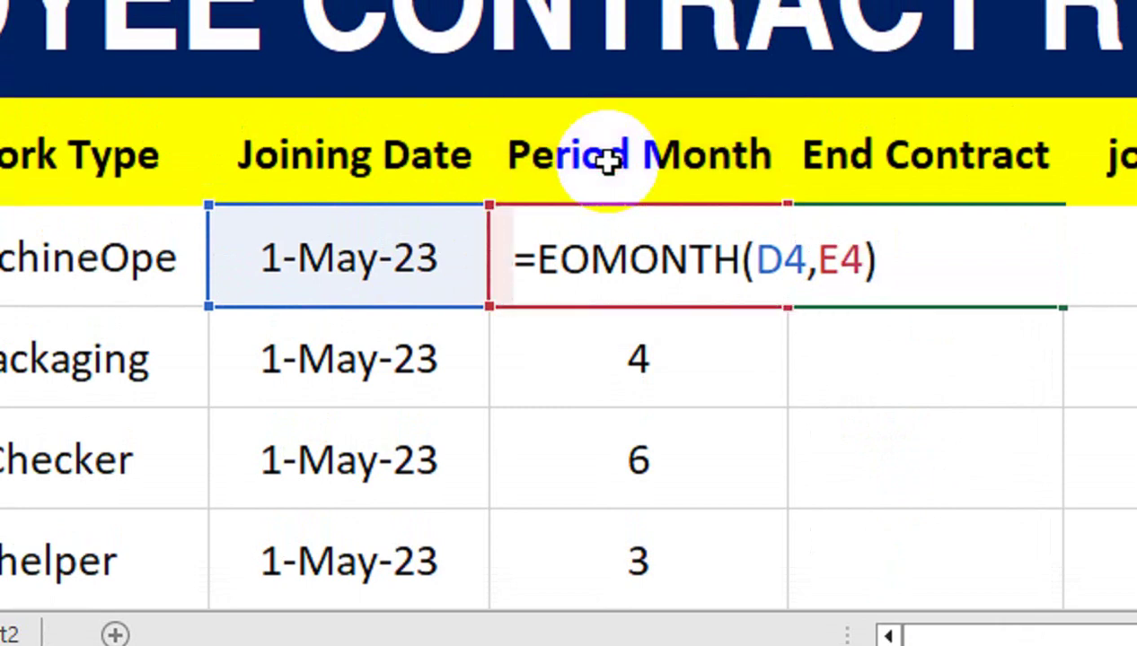
- Wrap the references in EDATE to complete =EOMONTH(EDATE(D4,E4),-1)+1
{"action": "left_click", "coordinate": [752, 258]}
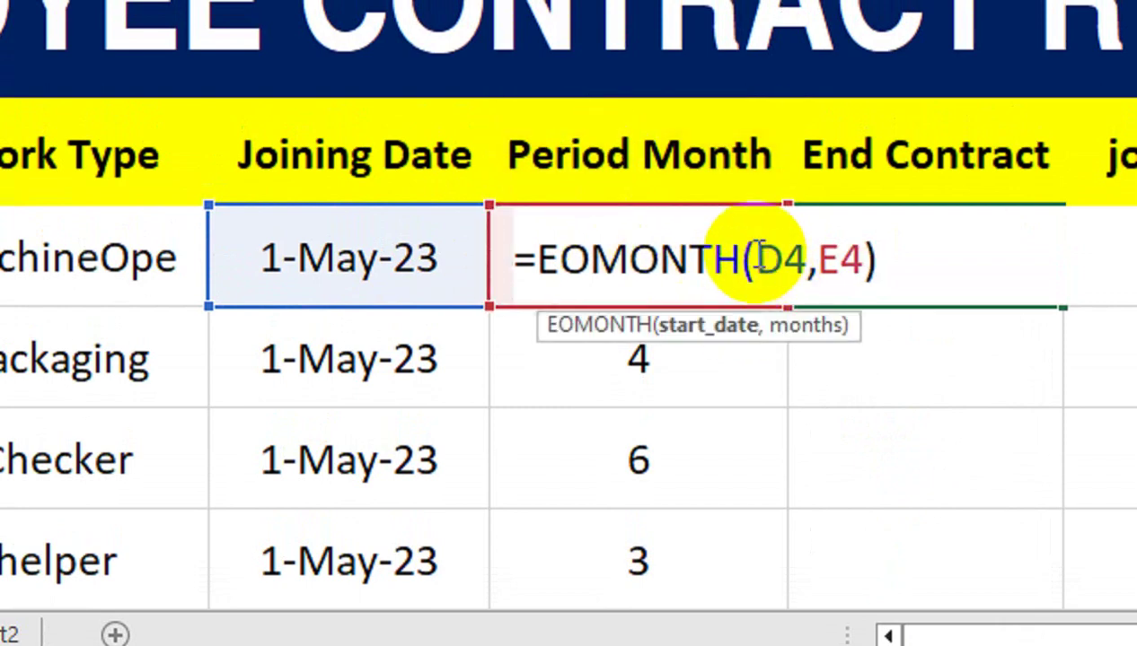
{"action": "type", "text": "ed"}
{"action": "key", "text": "Tab"}
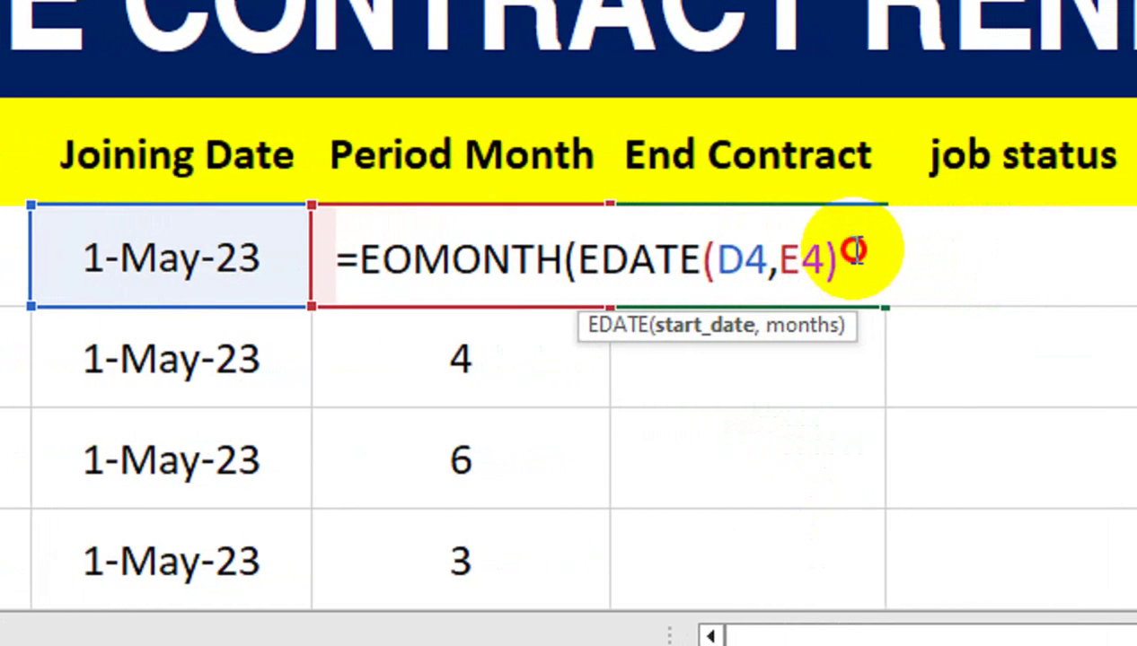
{"action": "left_click", "coordinate": [886, 261]}
{"action": "type", "text": ","}
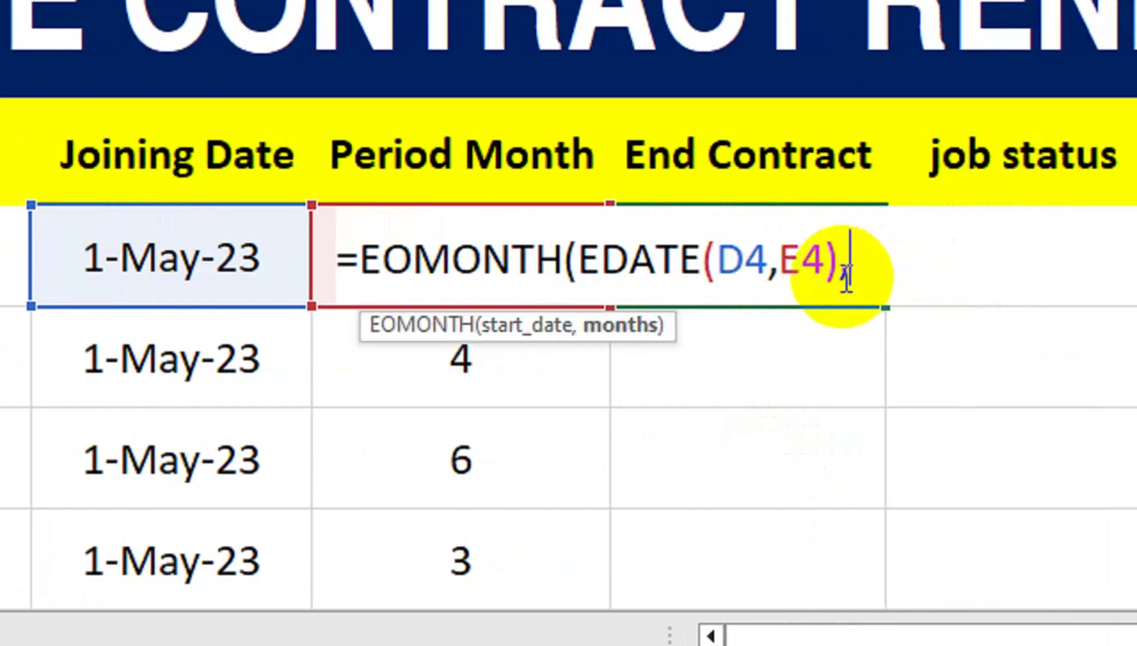
{"action": "type", "text": "-1)+1"}
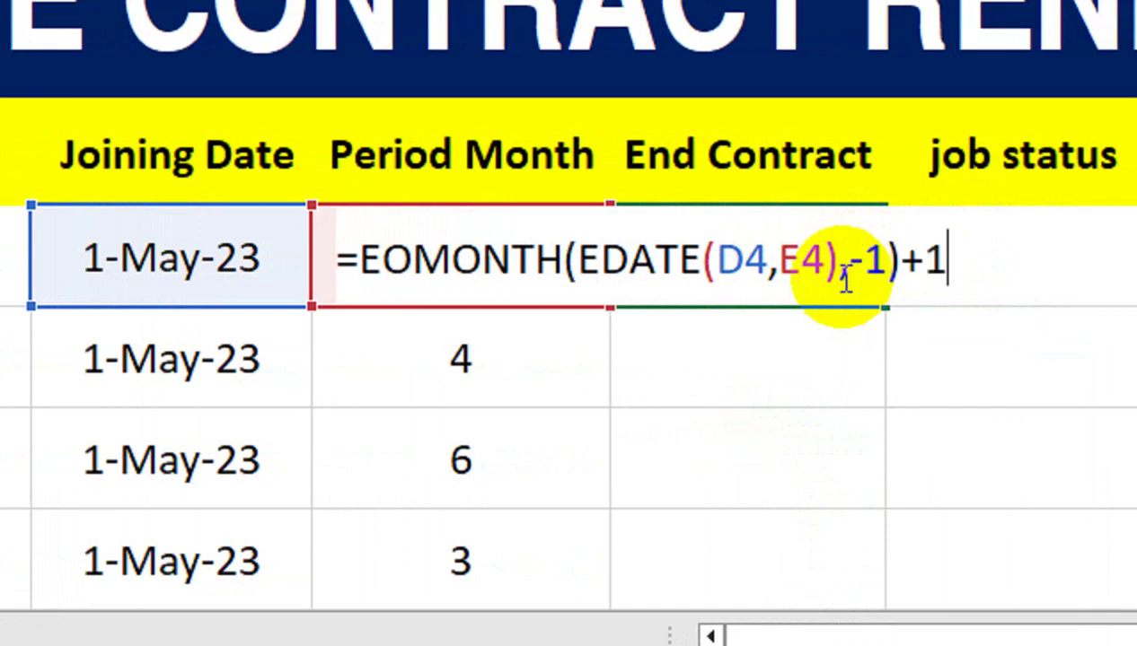
{"action": "key", "text": "Return"}
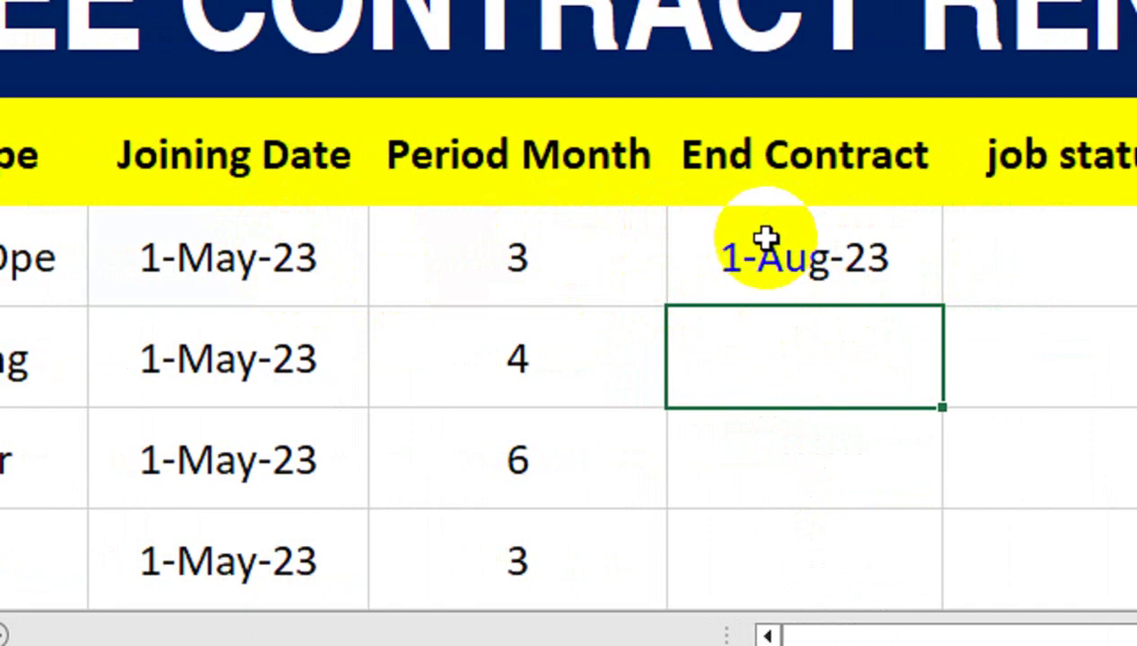
- Fill the End Contract formula down to all four employees
{"action": "left_click", "coordinate": [867, 277]}
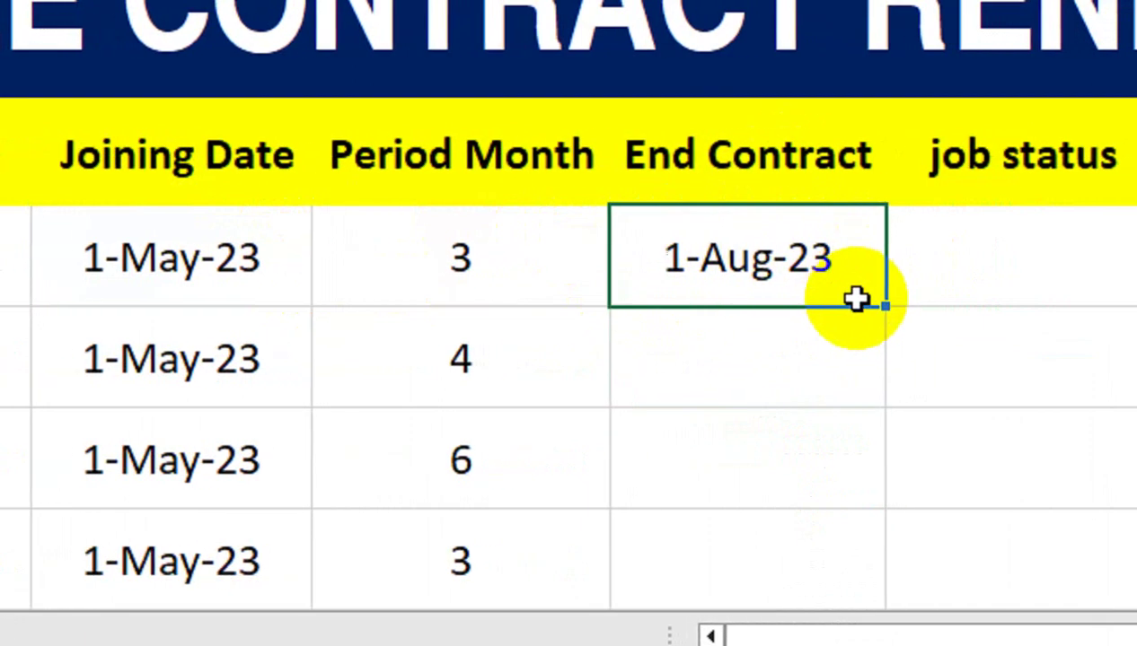
{"action": "left_click_drag", "start_coordinate": [917, 307], "coordinate": [918, 529]}
{"action": "mouse_move", "coordinate": [851, 504]}
{"action": "left_mouse_down"}
{"action": "mouse_move", "coordinate": [862, 539]}
{"action": "mouse_move", "coordinate": [853, 514]}
{"action": "left_mouse_up"}
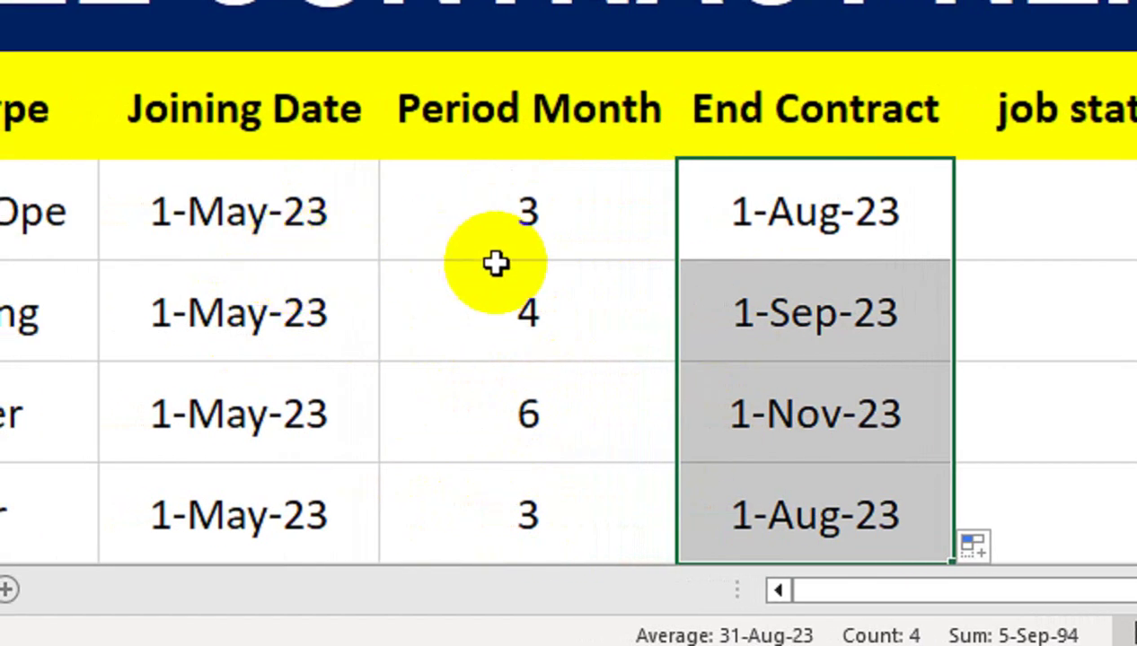
{"action": "left_click", "coordinate": [852, 230]}
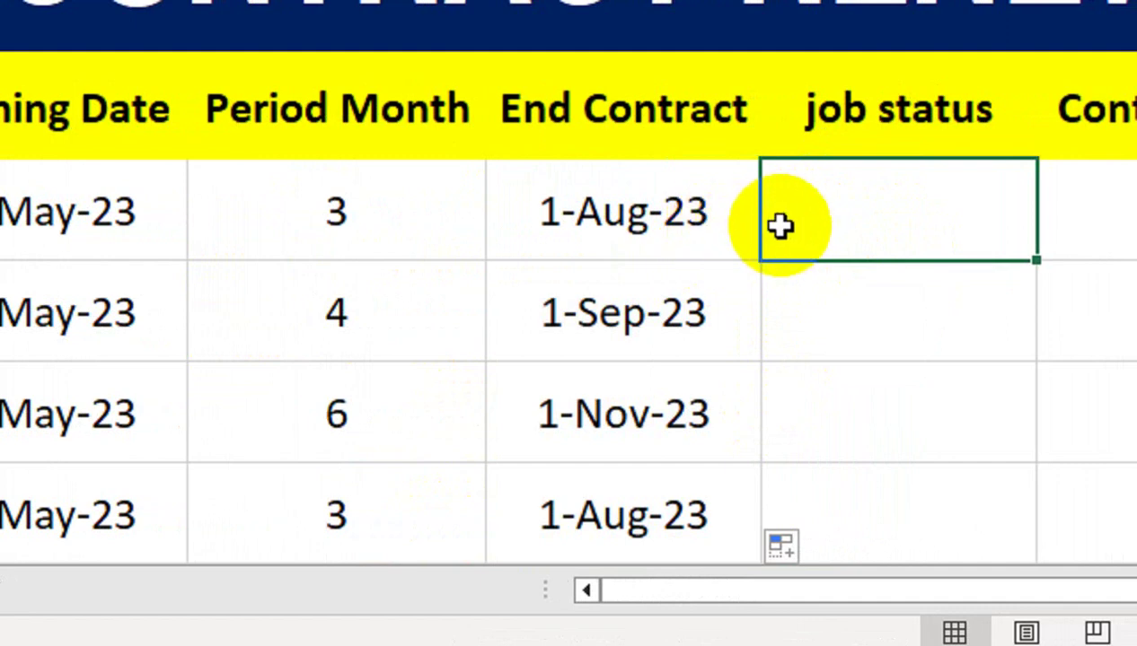
- Enter =IF(F4<TODAY(),"Complete","Continue") in G4
{"action": "type", "text": "=IF("}
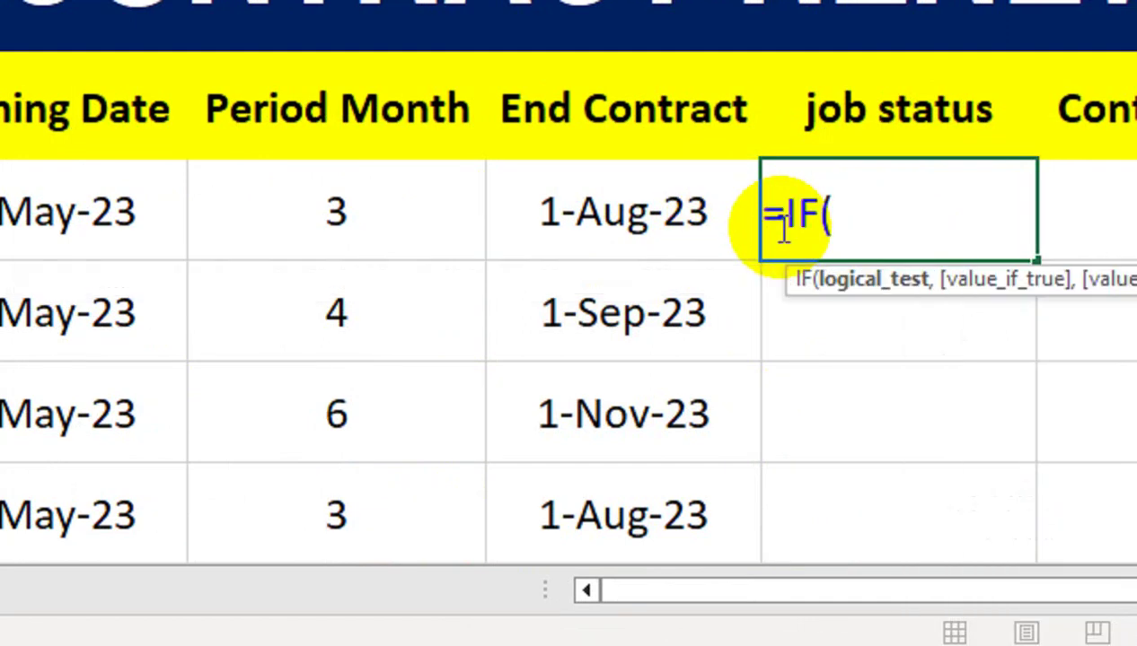
{"action": "left_click", "coordinate": [706, 223]}
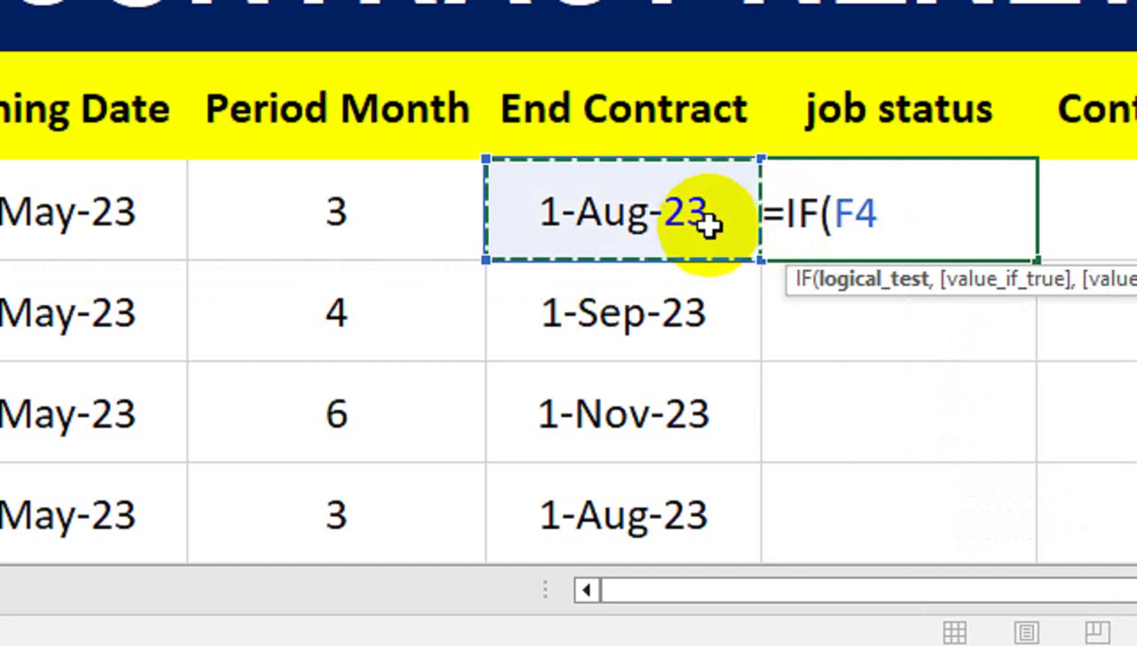
{"action": "type", "text": "<today"}
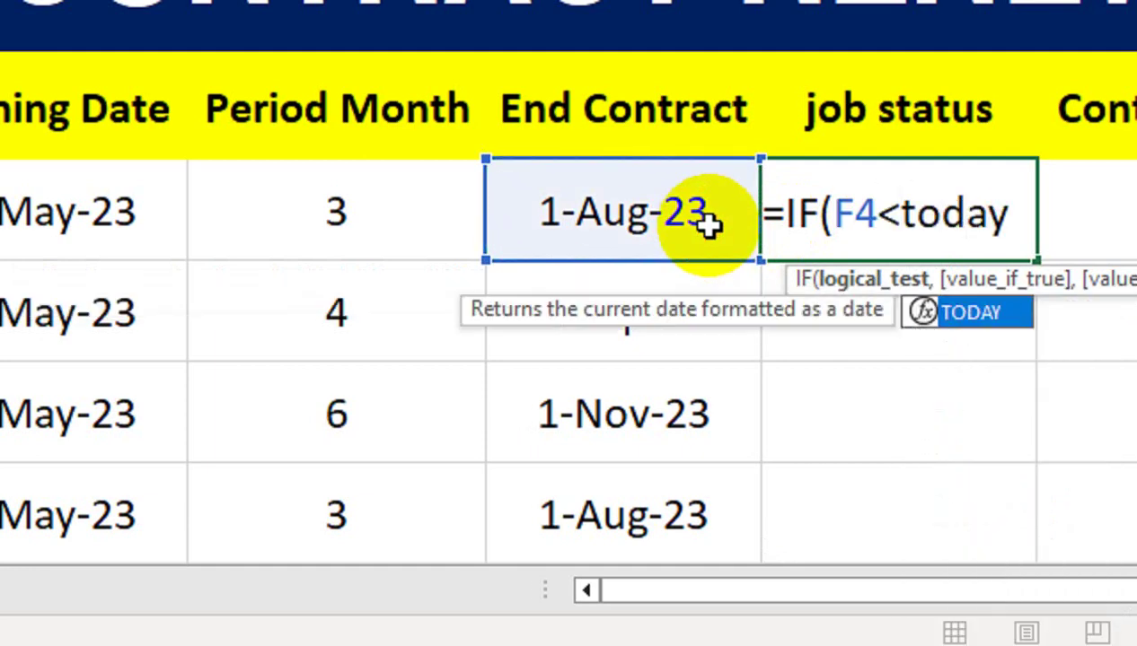
{"action": "type", "text": "()"}
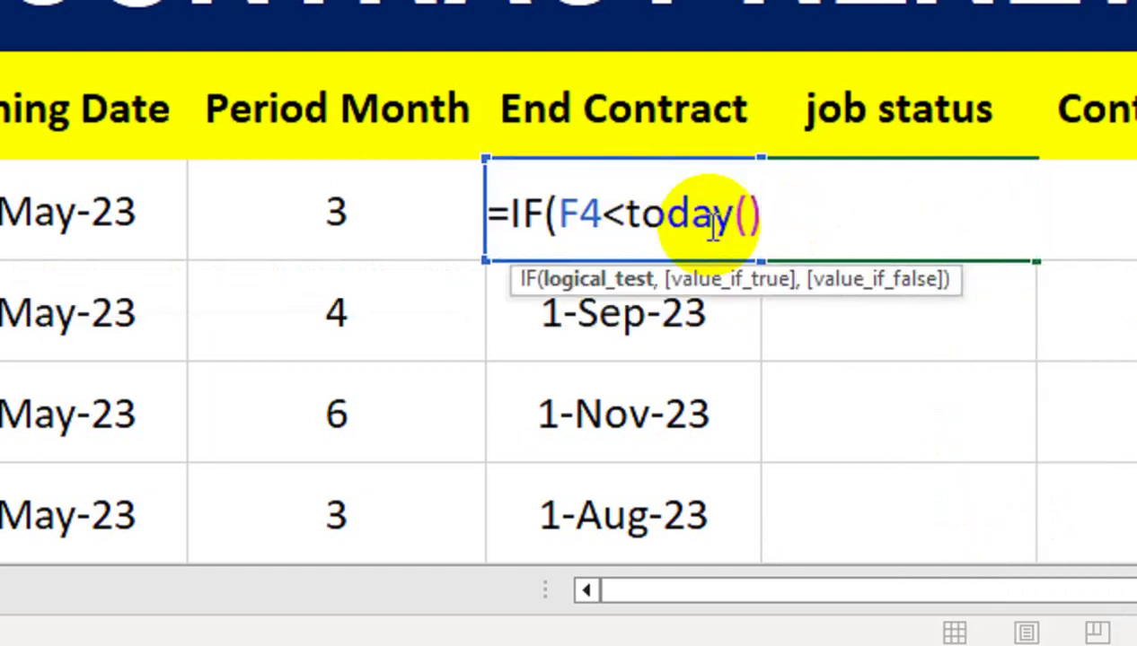
{"action": "type", "text": ",\"Compl"}
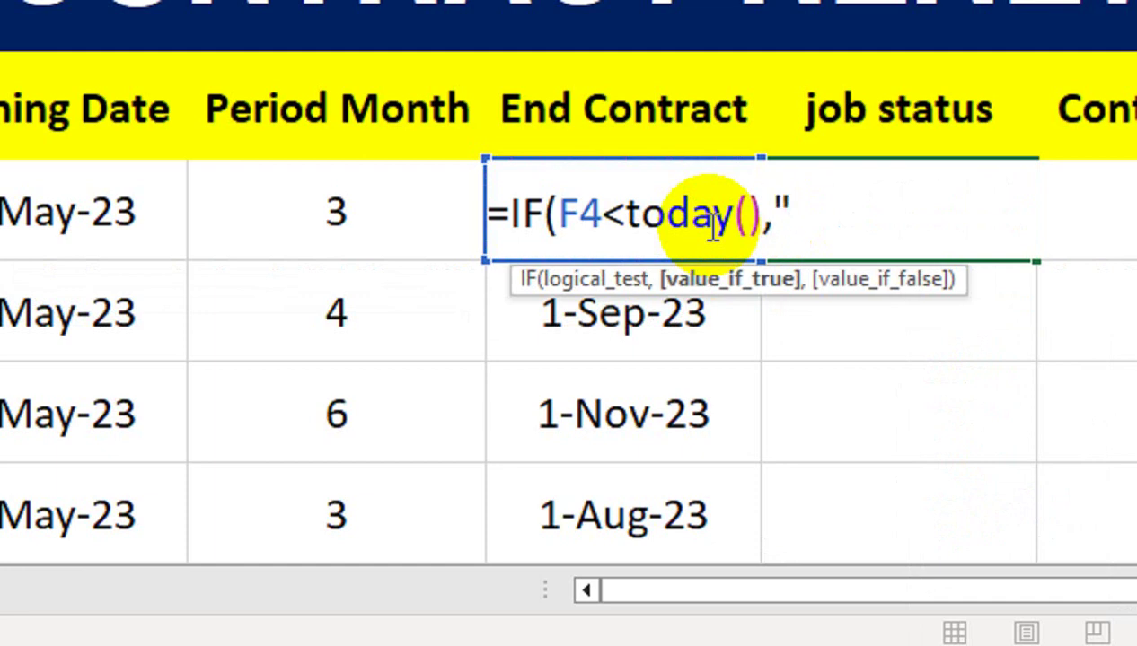
{"action": "type", "text": "ere"}
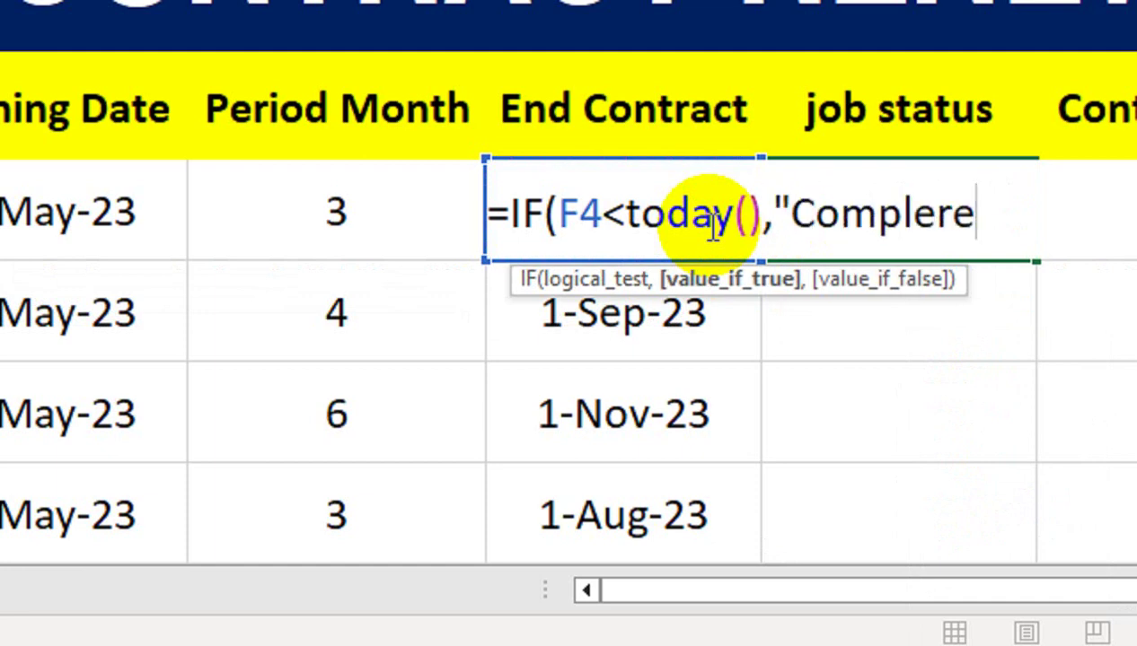
{"action": "key", "text": "BackSpace"}
{"action": "key", "text": "BackSpace"}
{"action": "key", "text": "BackSpace"}
{"action": "type", "text": "ee"}
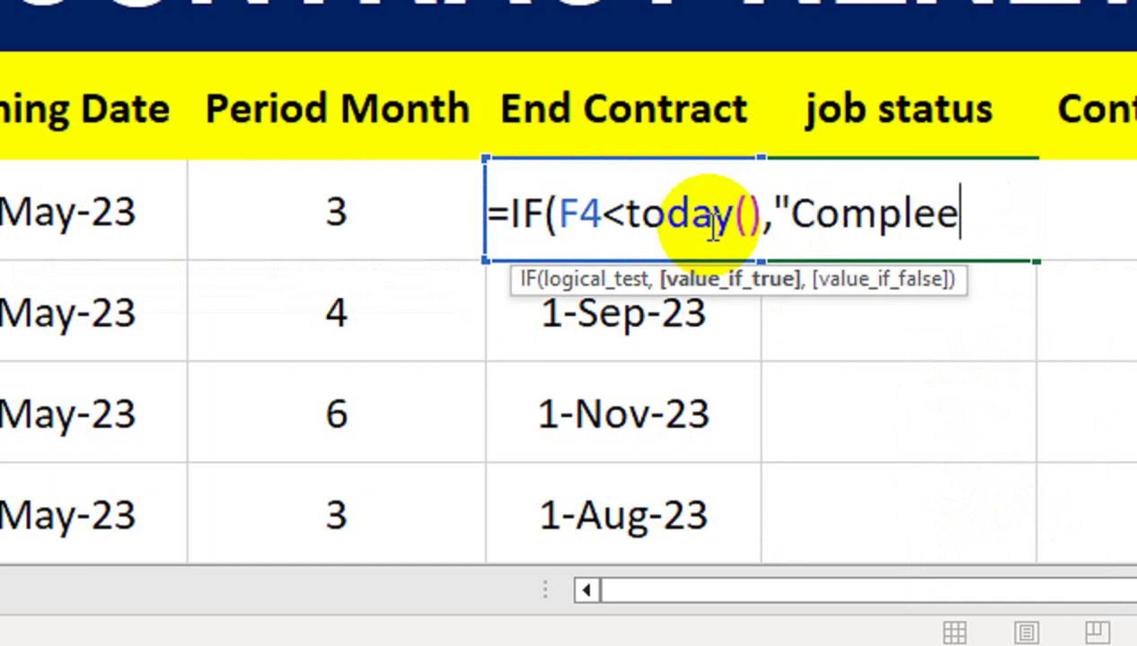
{"action": "key", "text": "BackSpace"}
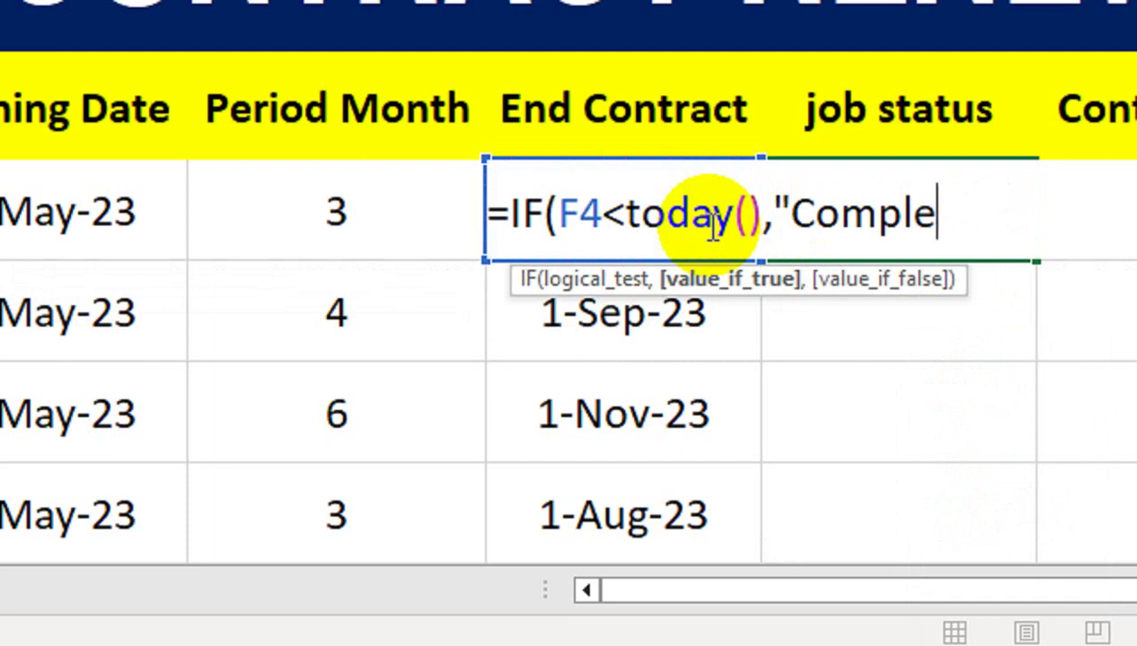
{"action": "type", "text": "te"}
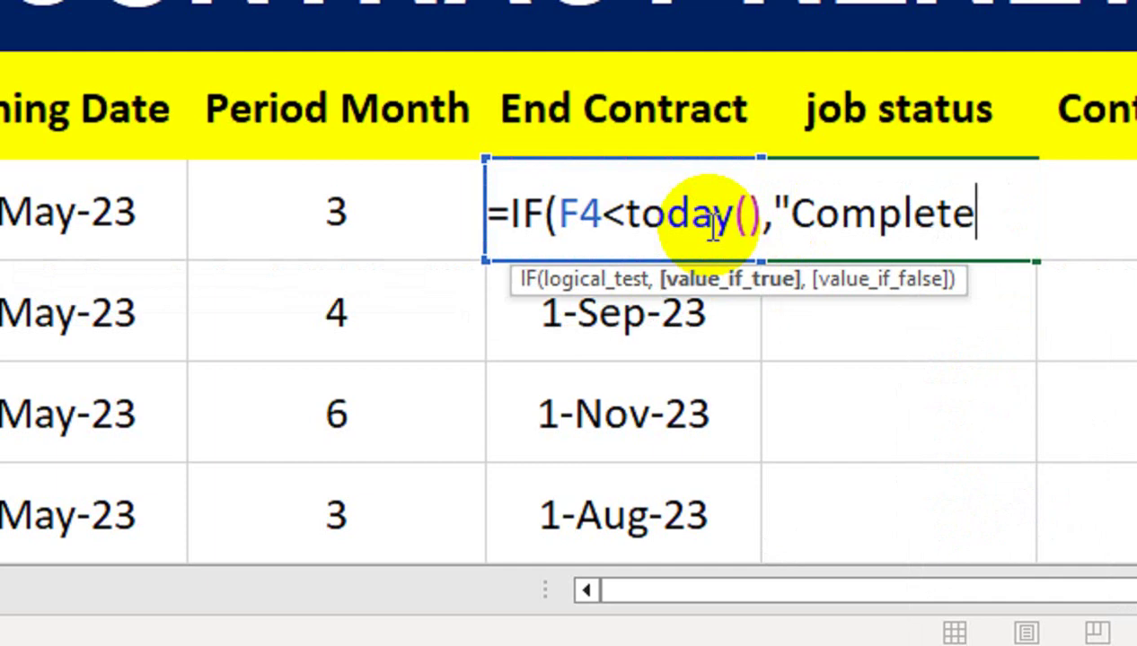
{"action": "type", "text": "\",\"C"}
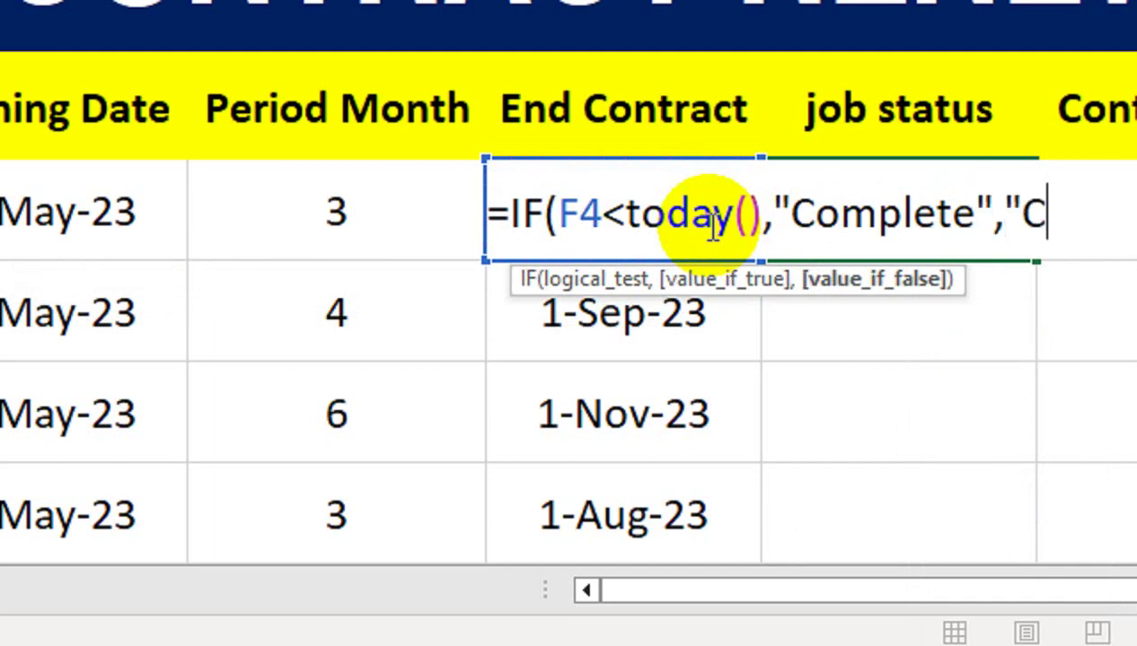
{"action": "type", "text": "oninu"}
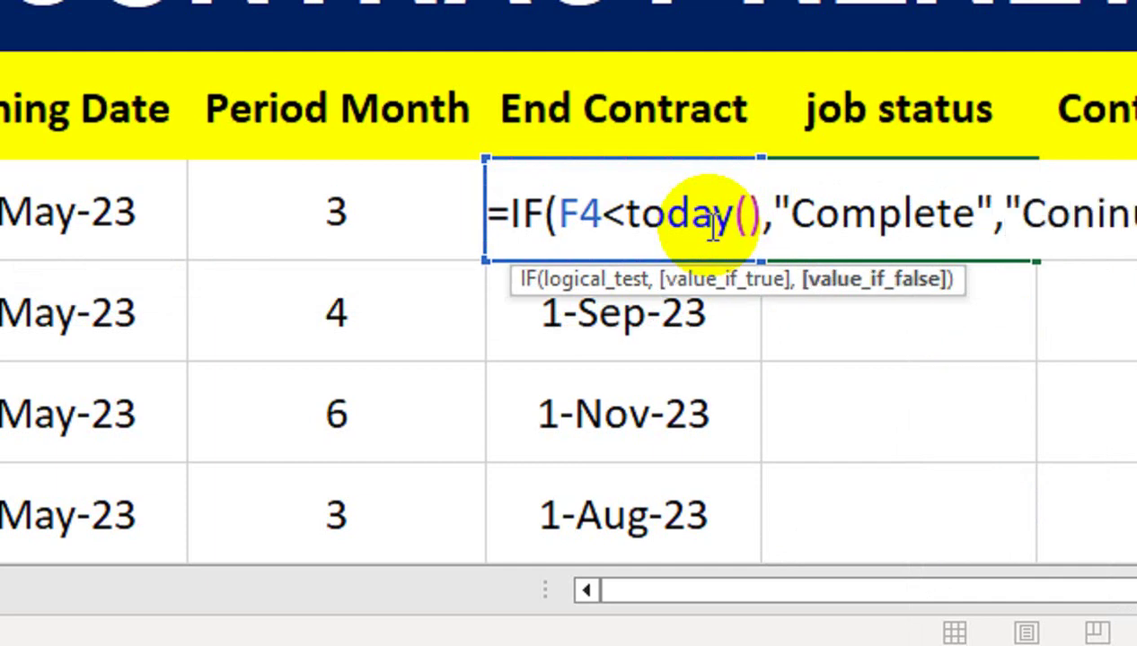
{"action": "type", "text": "e"}
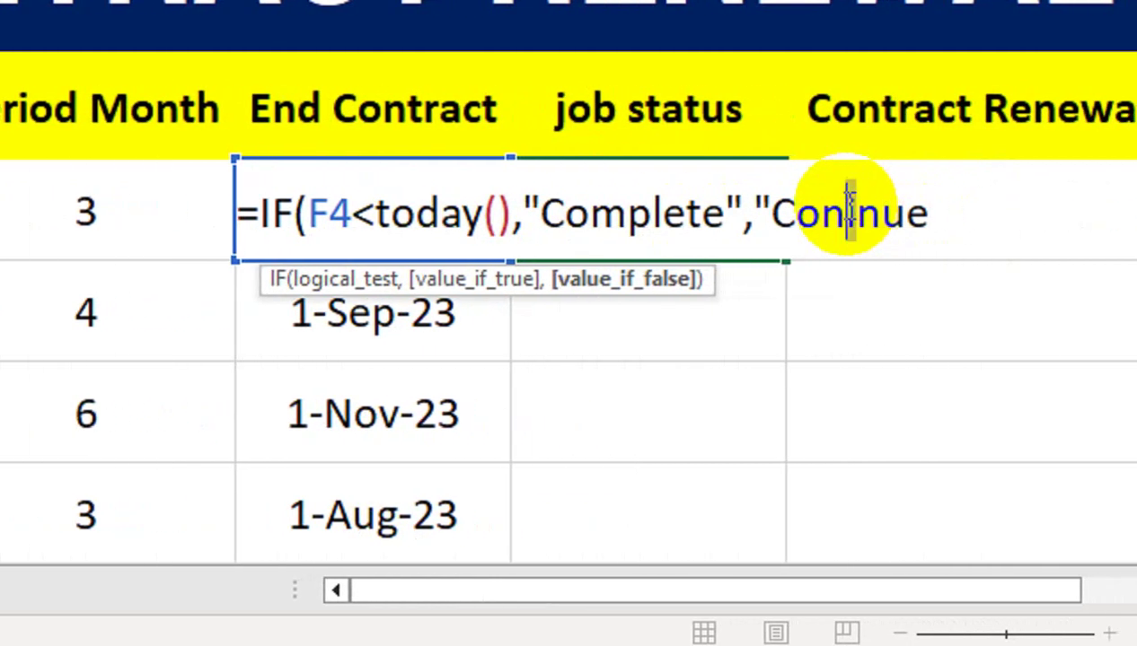
{"action": "left_click", "coordinate": [847, 208]}
{"action": "type", "text": "t"}
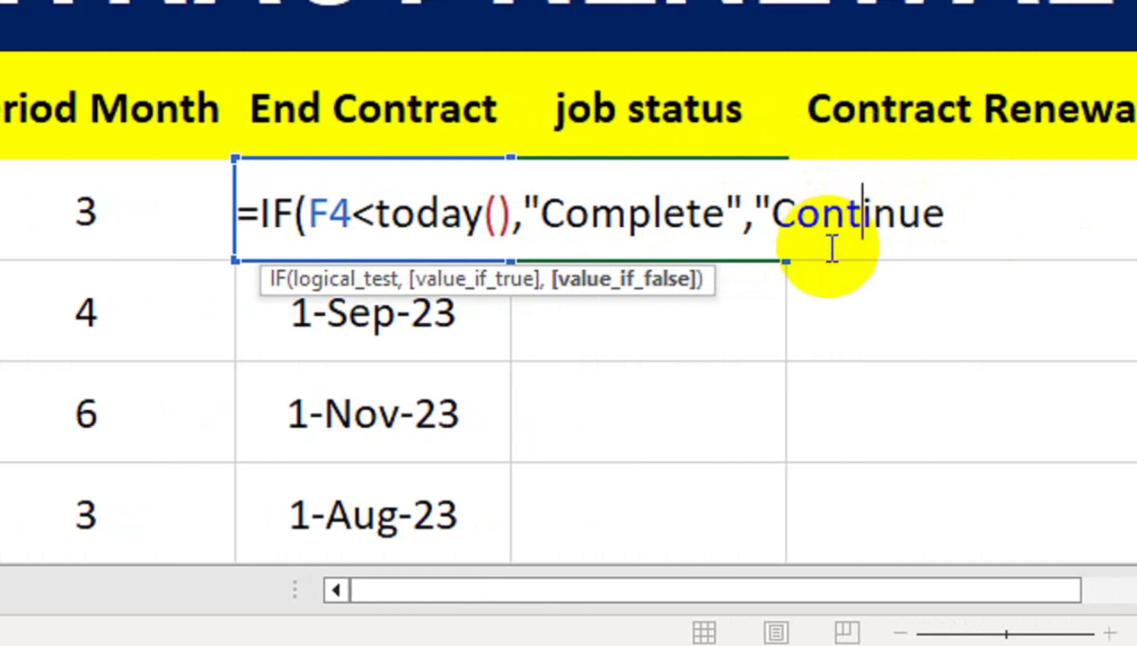
{"action": "left_click", "coordinate": [953, 216]}
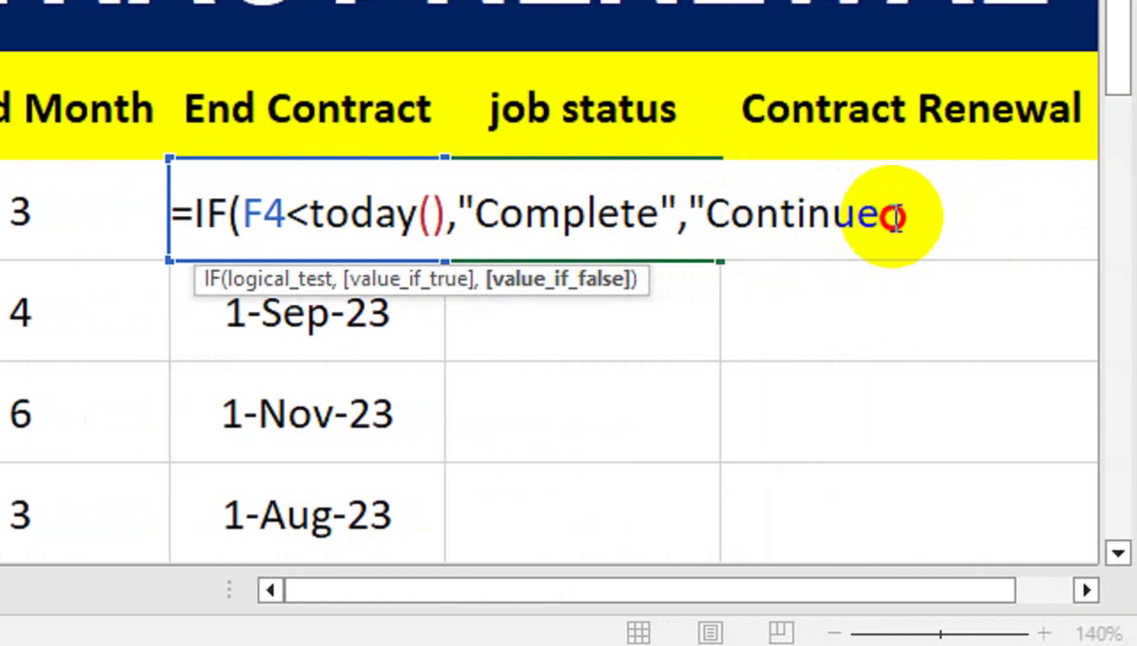
{"action": "type", "text": "\""}
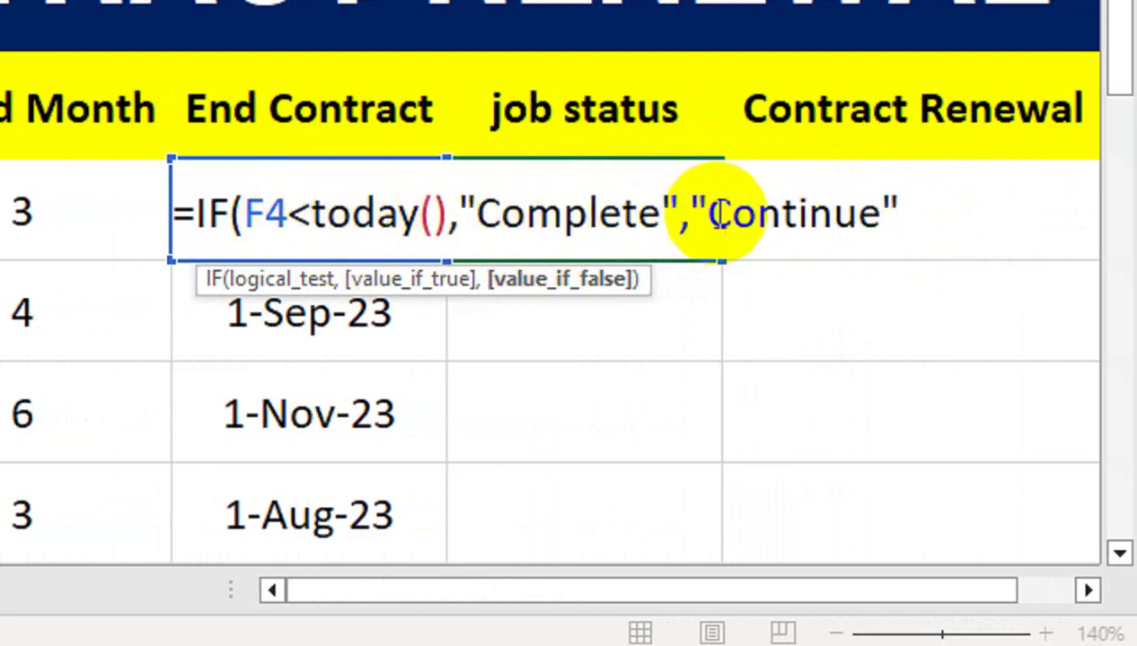
{"action": "type", "text": ")"}
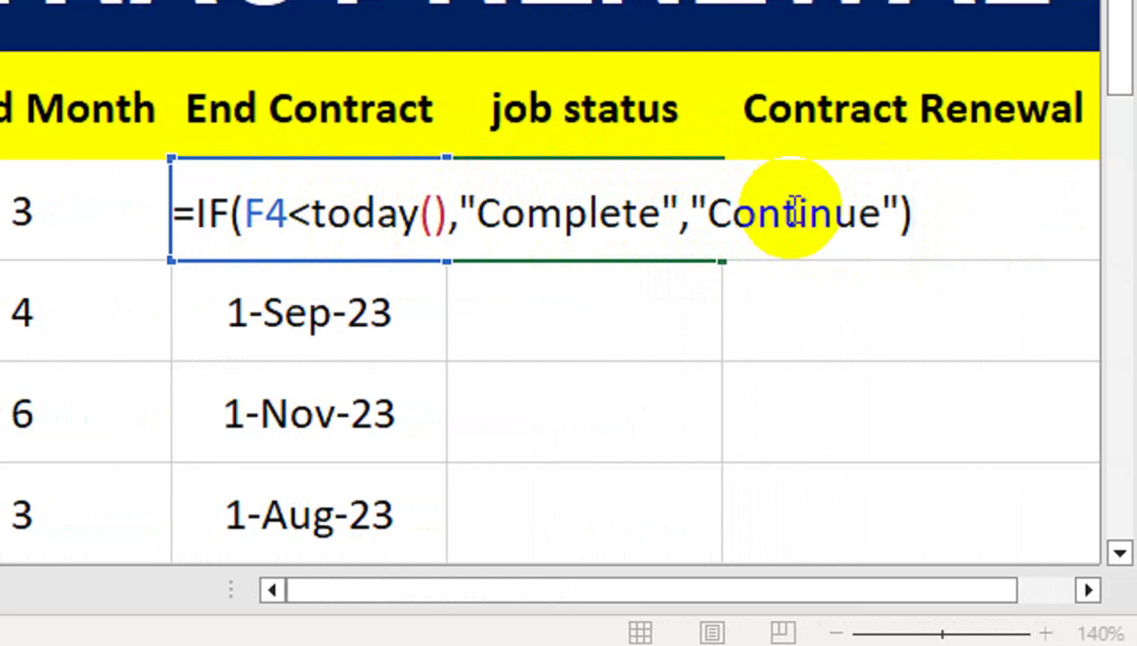
{"action": "key", "text": "Return"}
- Fill the job status formula down the column for every employee
{"action": "left_click", "coordinate": [680, 233]}
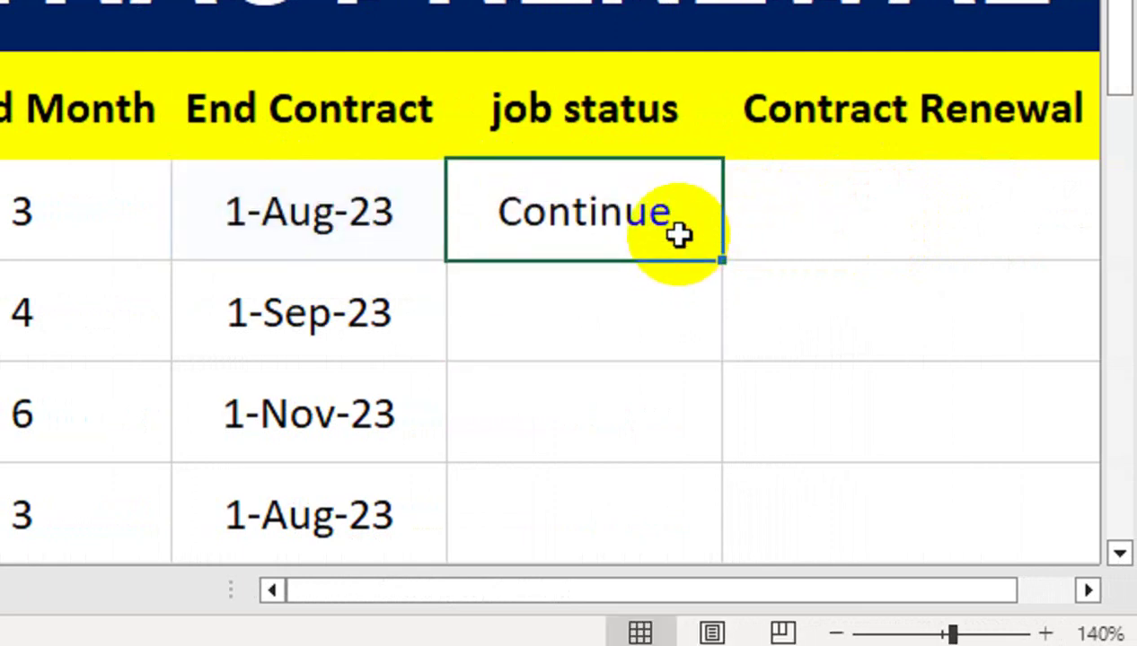
{"action": "double_click", "coordinate": [724, 261]}
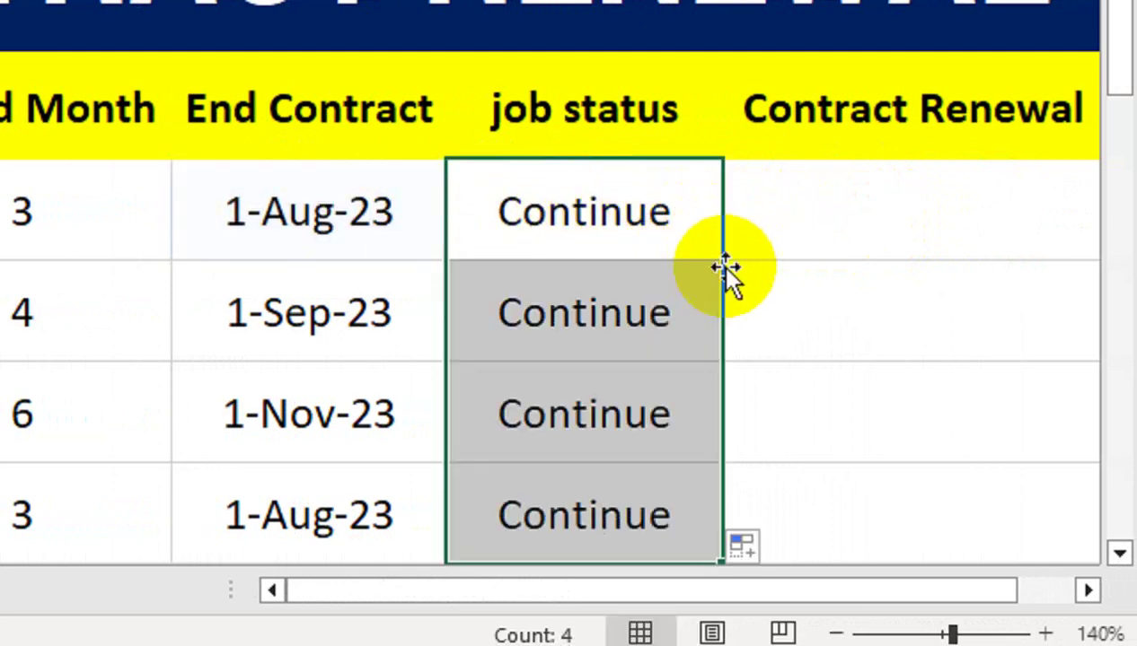
{"action": "left_click", "coordinate": [609, 223]}
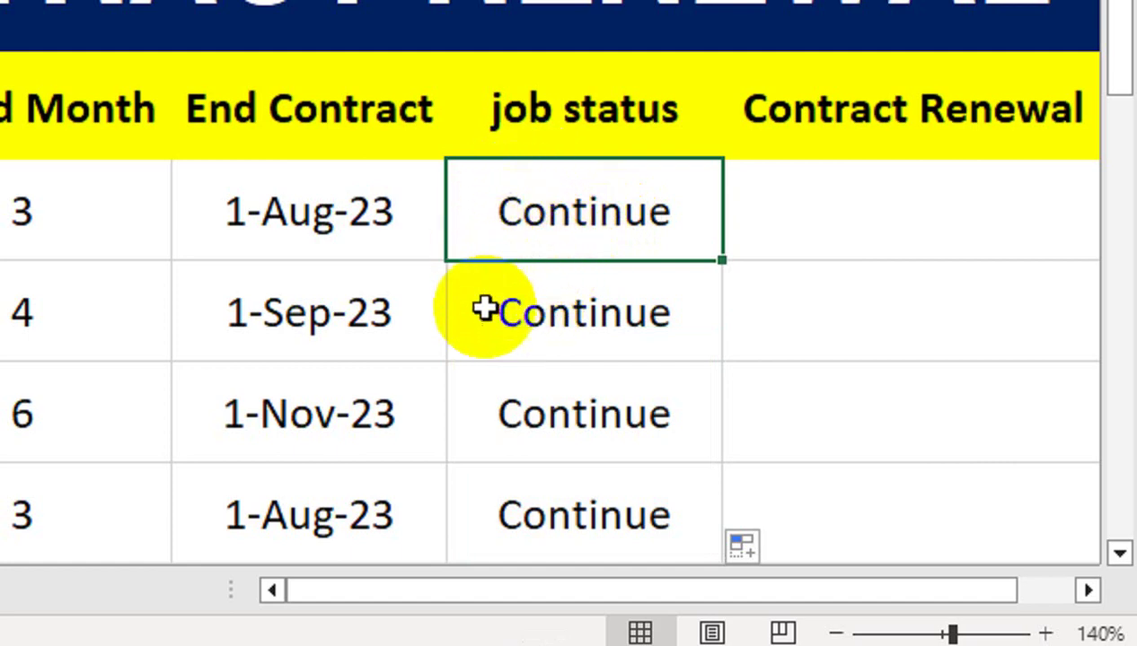
{"action": "left_click", "coordinate": [781, 208]}
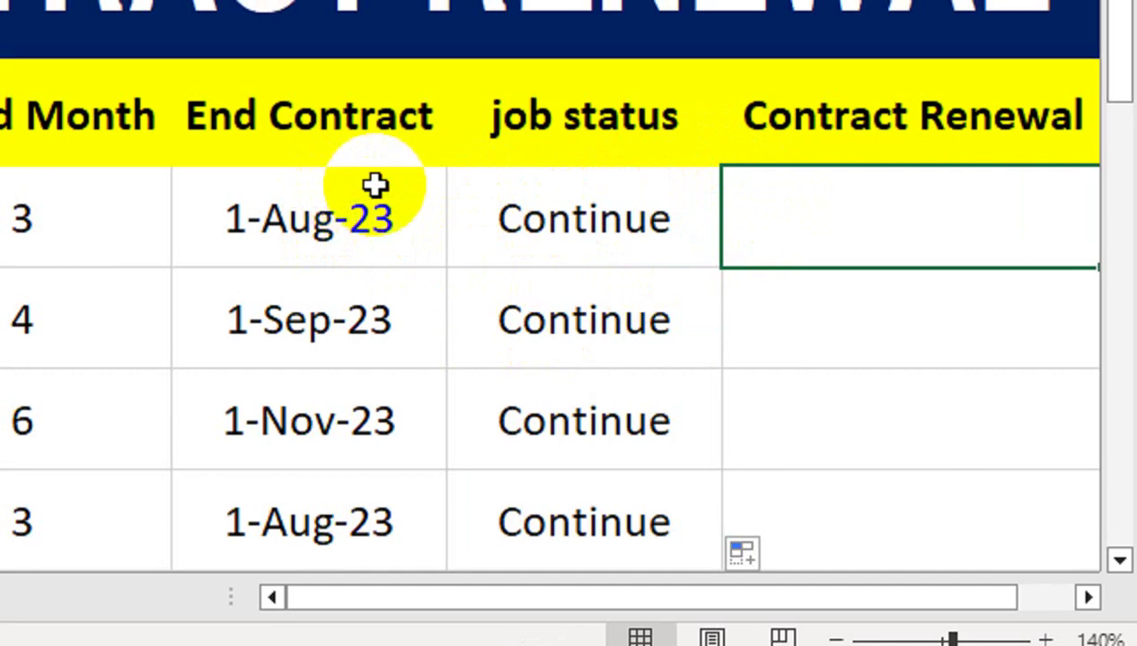
- Enter =EDATE(F4,3) in H4 for the first renewal date
{"action": "type", "text": "=ed"}
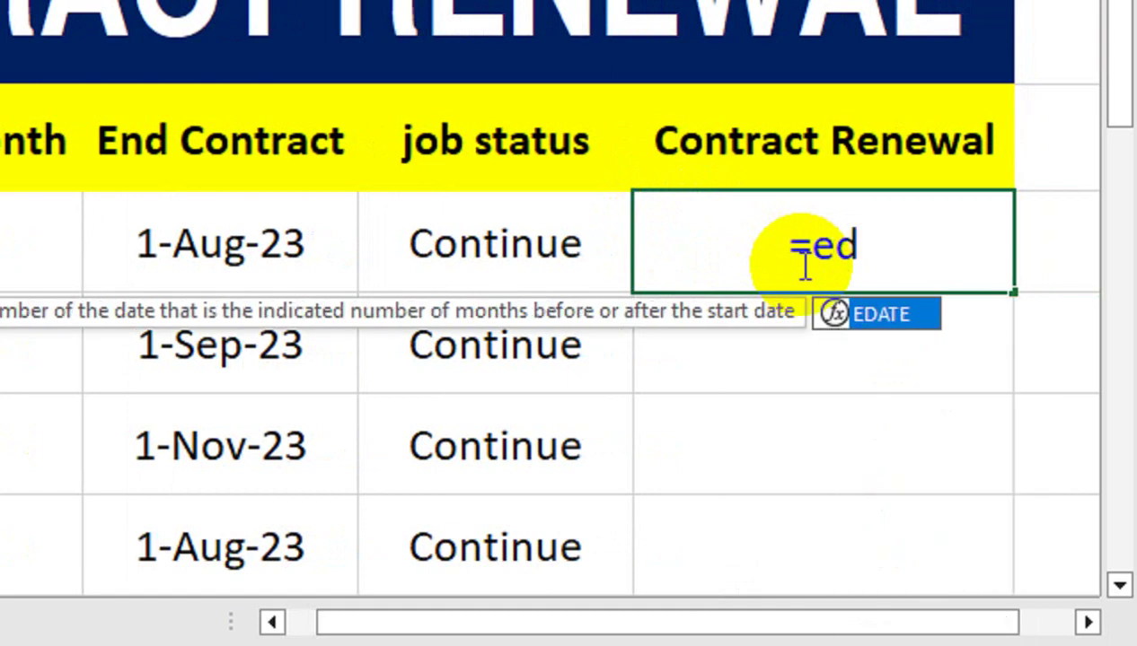
{"action": "key", "text": "Tab"}
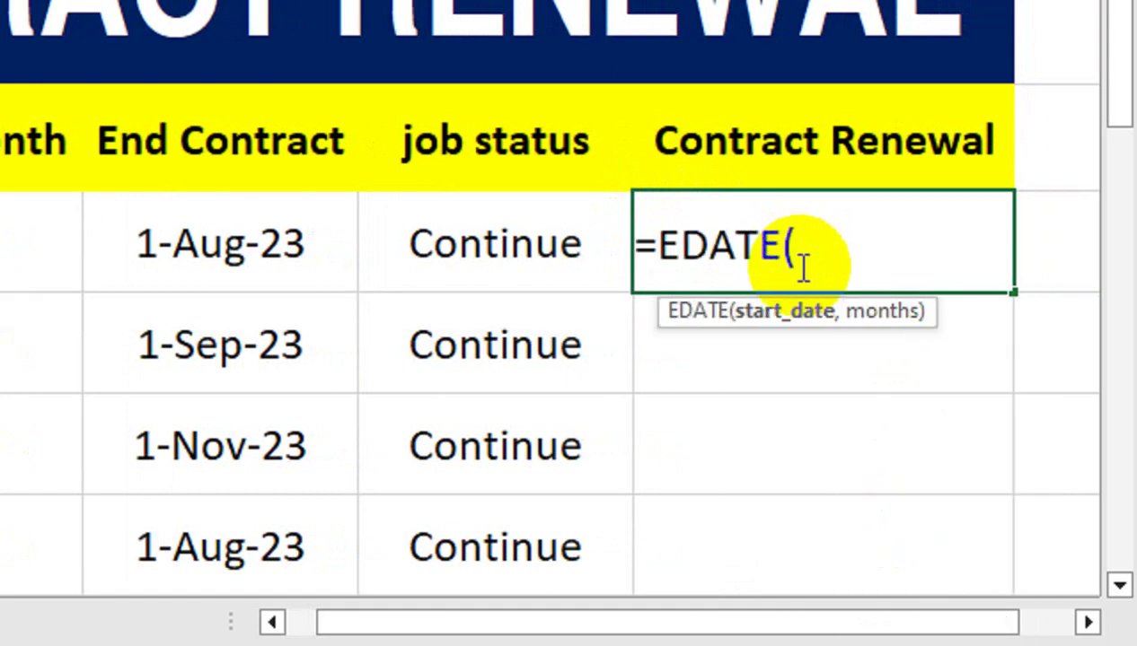
{"action": "left_click", "coordinate": [328, 230]}
{"action": "type", "text": ",3)"}
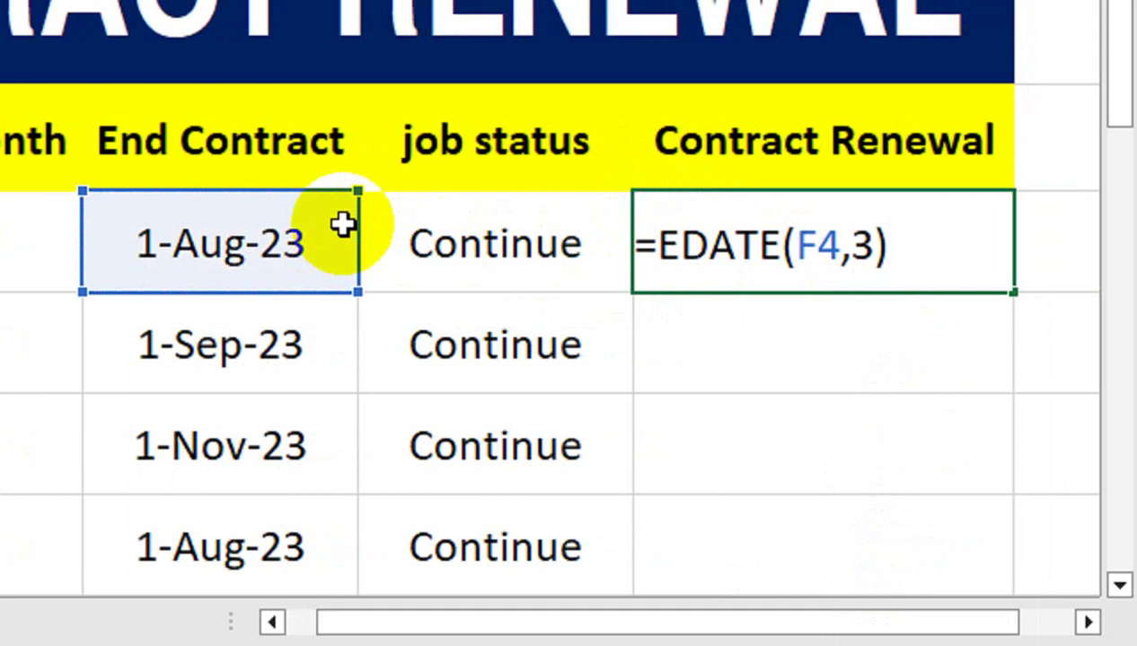
{"action": "key", "text": "Return"}
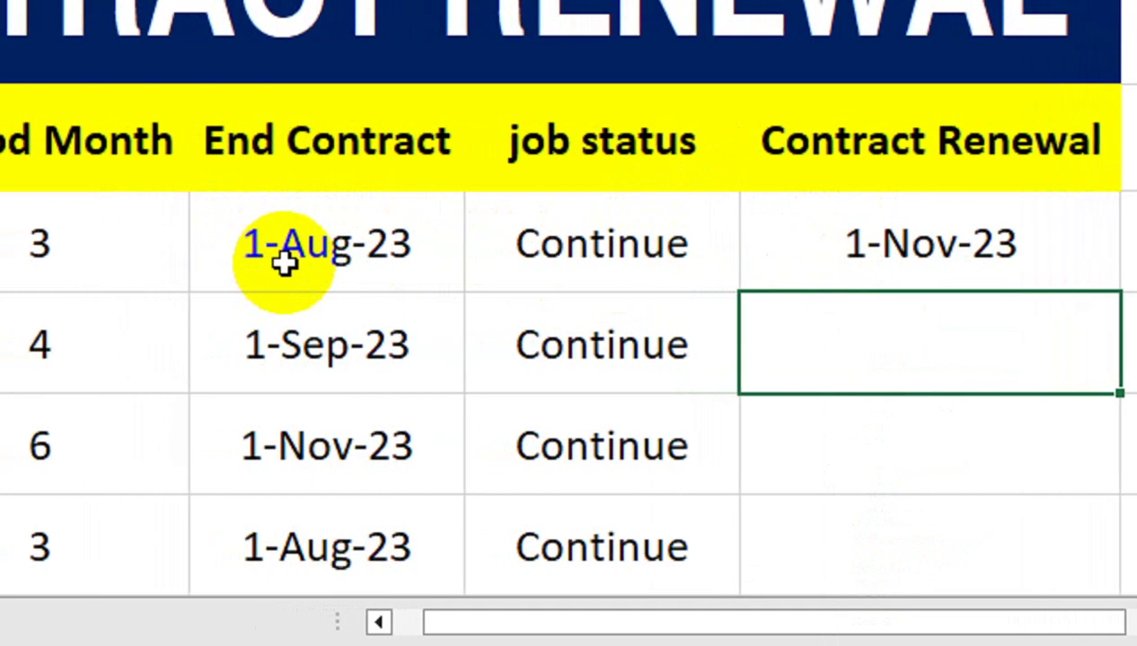
- Fill the renewal formula down the column and add a new blank Sheet4
{"action": "left_click", "coordinate": [837, 234]}
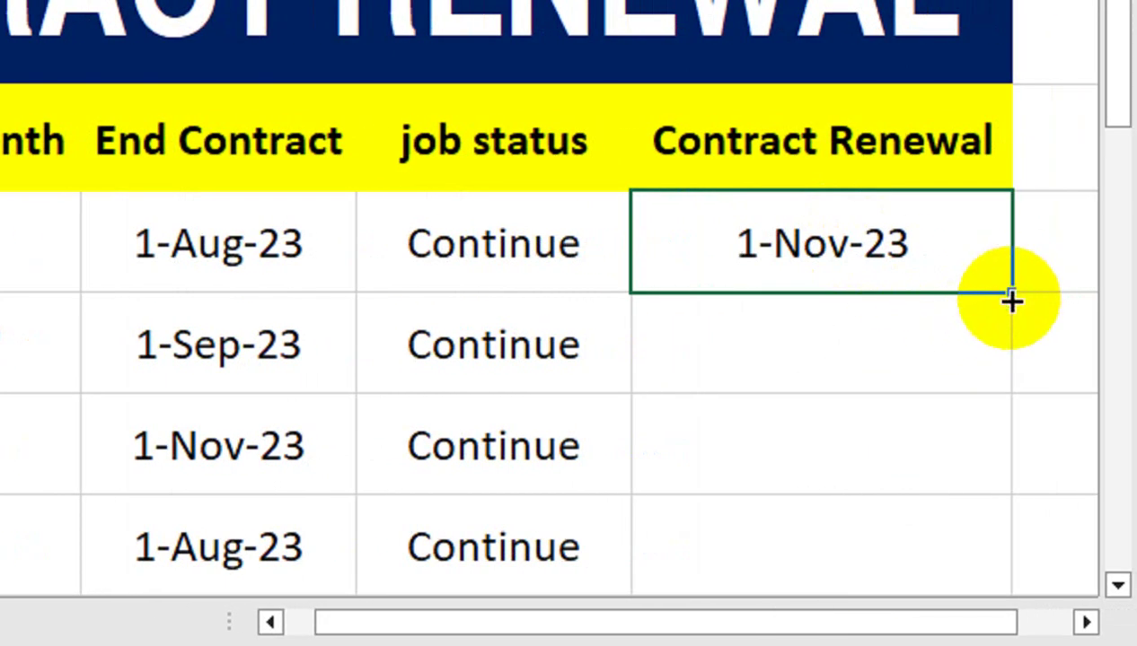
{"action": "double_click", "coordinate": [1011, 291]}
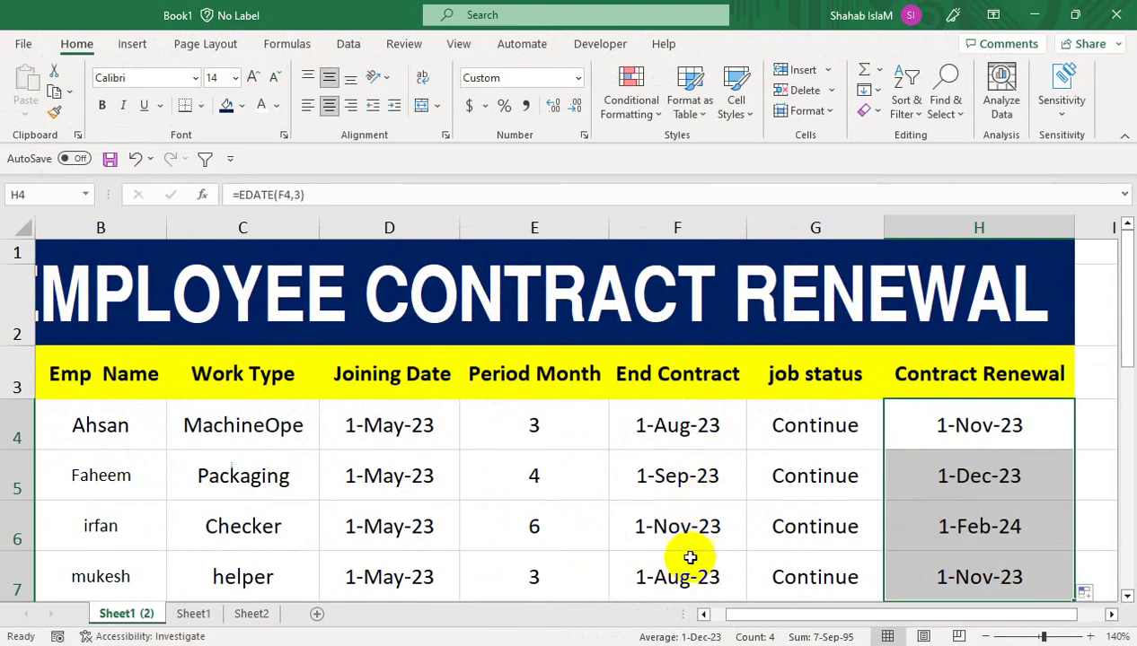
{"action": "left_click", "coordinate": [316, 614]}
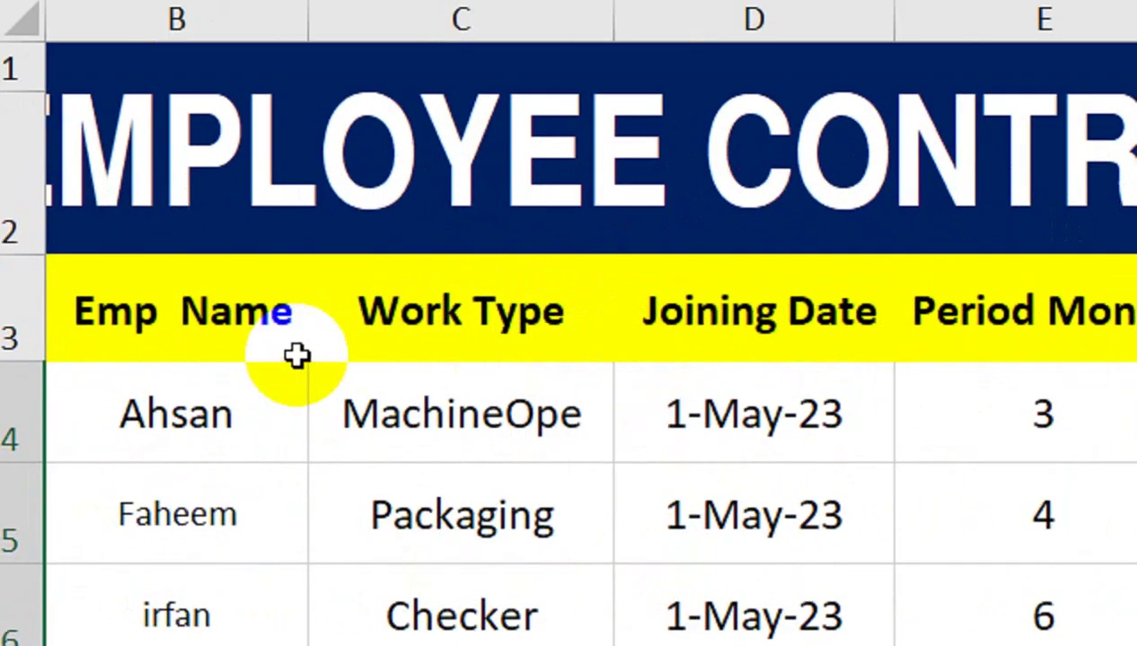
- Copy the headers B3:H3 and paste them transposed into Sheet4 starting at B3
{"action": "left_click_drag", "start_coordinate": [225, 316], "coordinate": [1136, 287]}
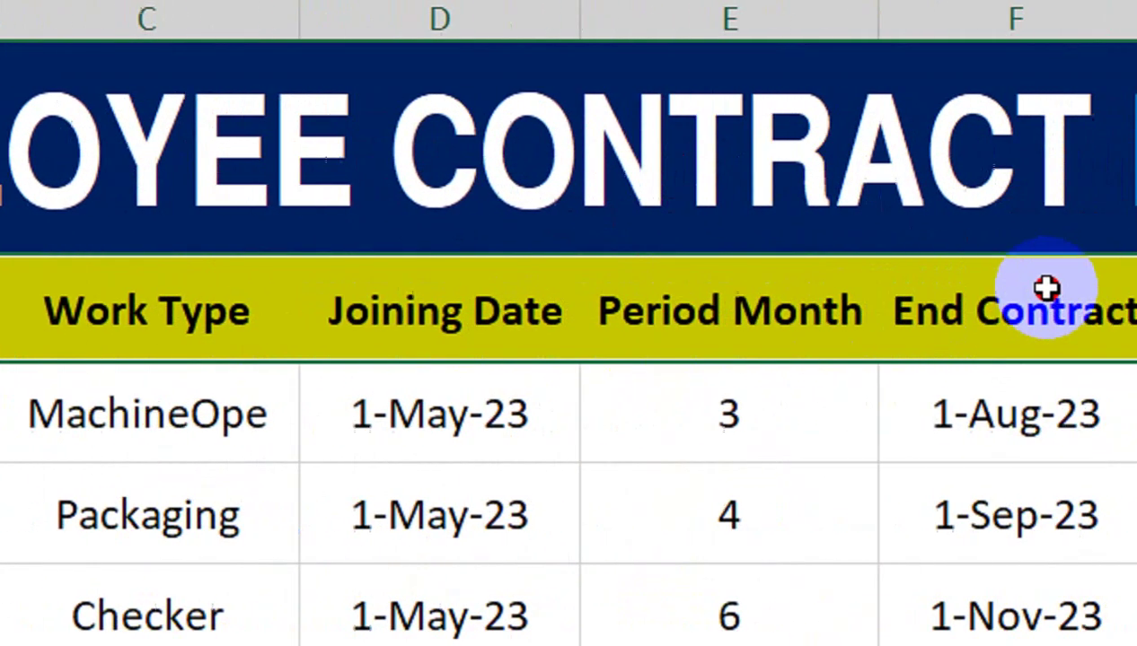
{"action": "left_click_drag", "start_coordinate": [1046, 288], "coordinate": [853, 278]}
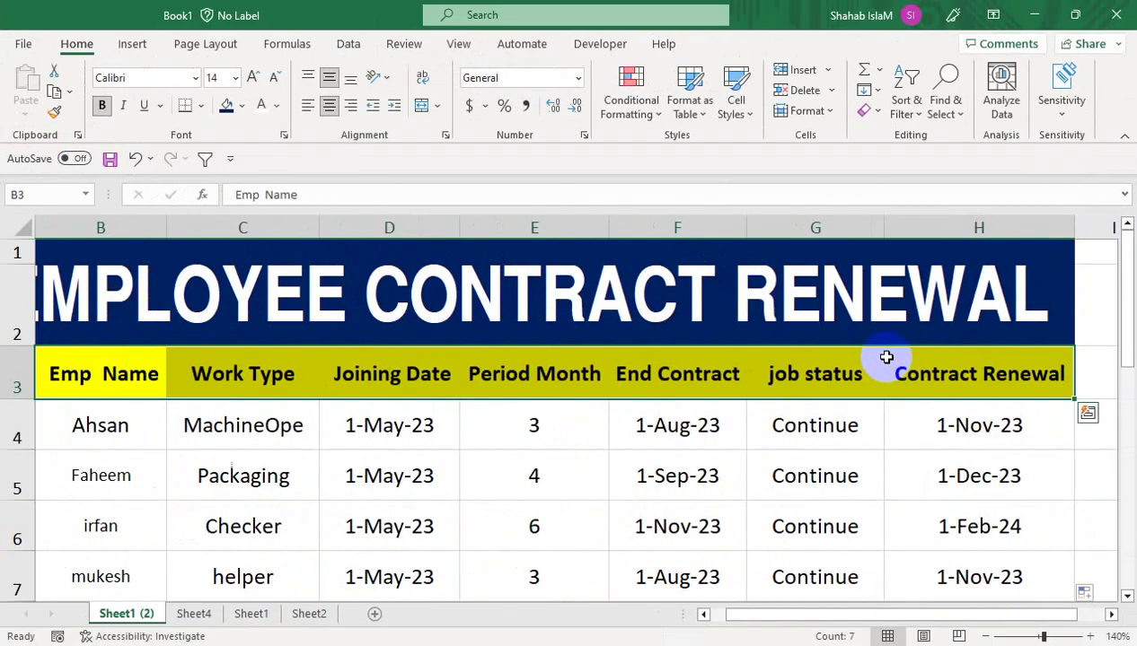
{"action": "key", "text": "ctrl+c"}
{"action": "left_click", "coordinate": [199, 616]}
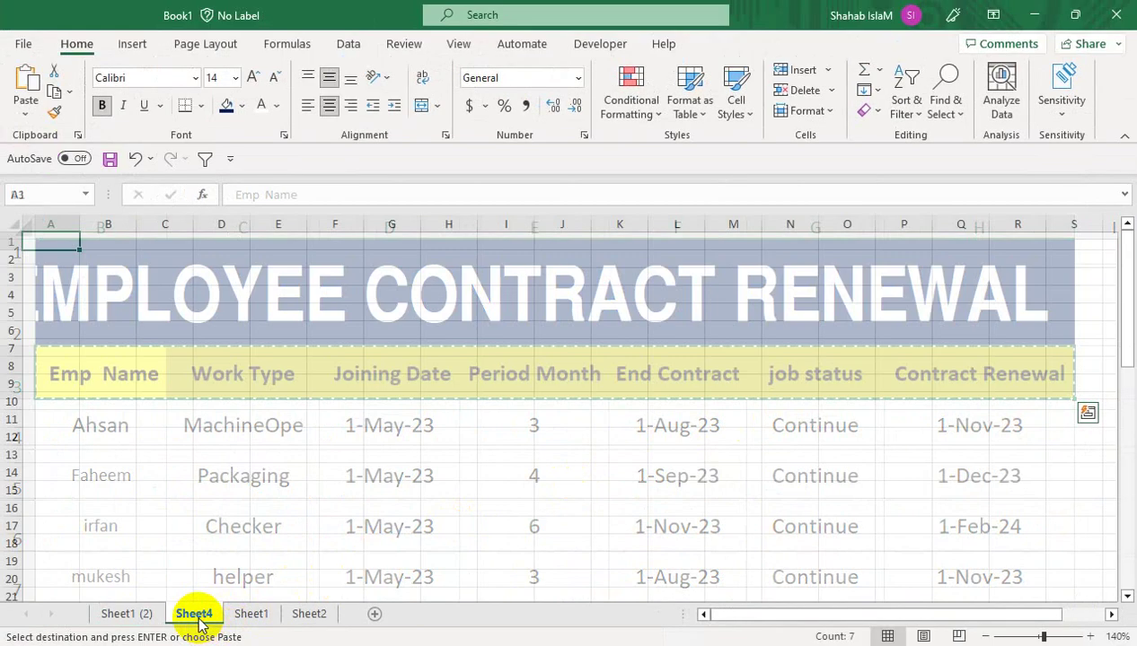
{"action": "left_click_drag", "start_coordinate": [1034, 637], "coordinate": [1049, 636]}
{"action": "key", "text": "ctrl+alt+v"}
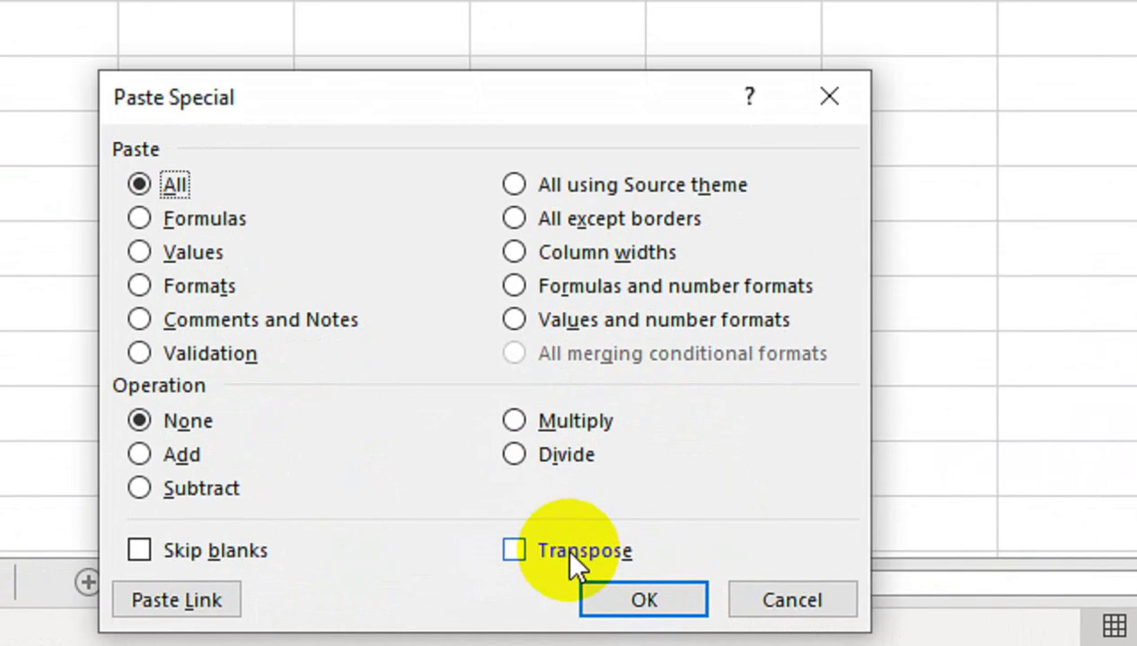
{"action": "left_click", "coordinate": [620, 598]}
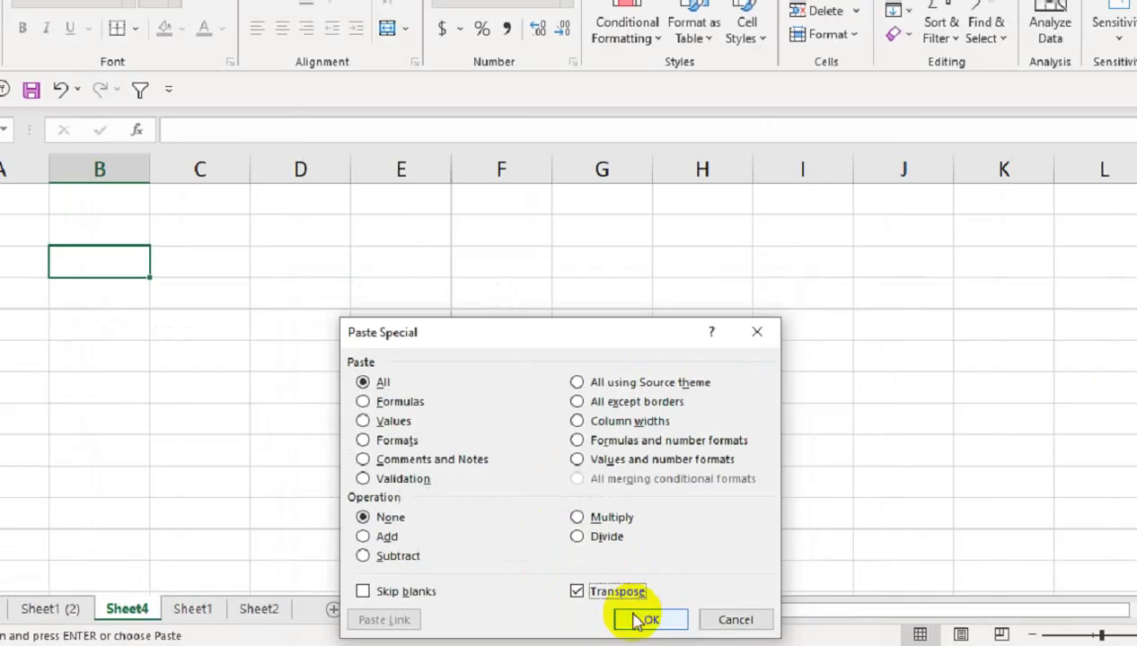
{"action": "left_click", "coordinate": [652, 623]}
- Autofit column B to the headings, widen column C slightly, and check the Emp Name heading
{"action": "double_click", "coordinate": [215, 228]}
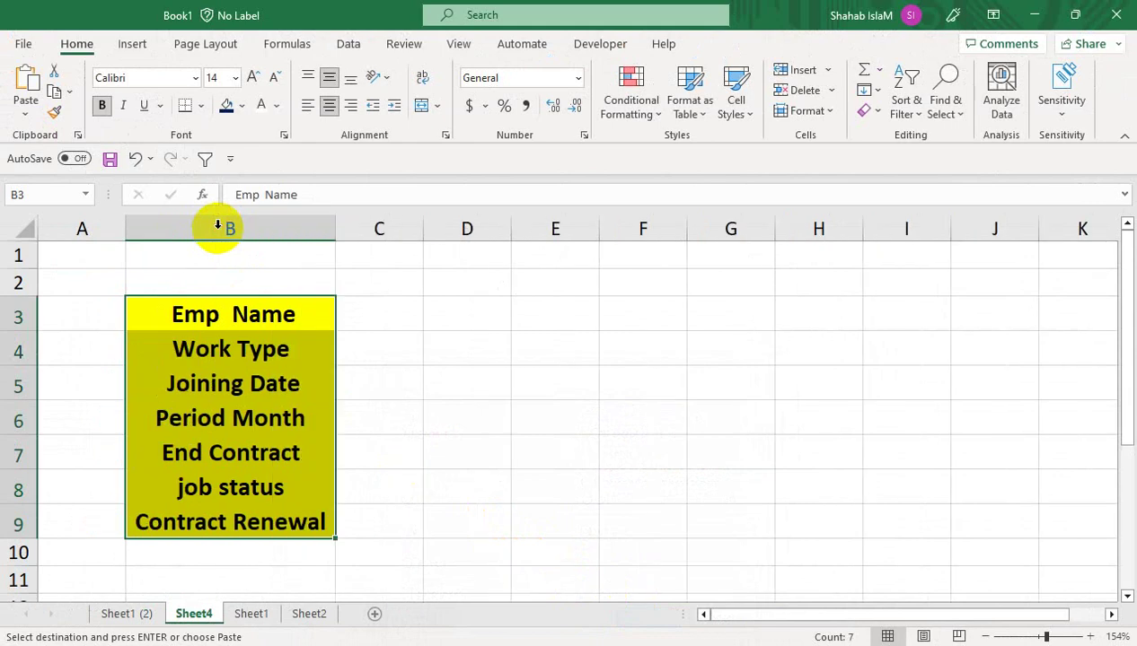
{"action": "left_click", "coordinate": [303, 316]}
{"action": "left_click_drag", "start_coordinate": [423, 232], "coordinate": [443, 234]}
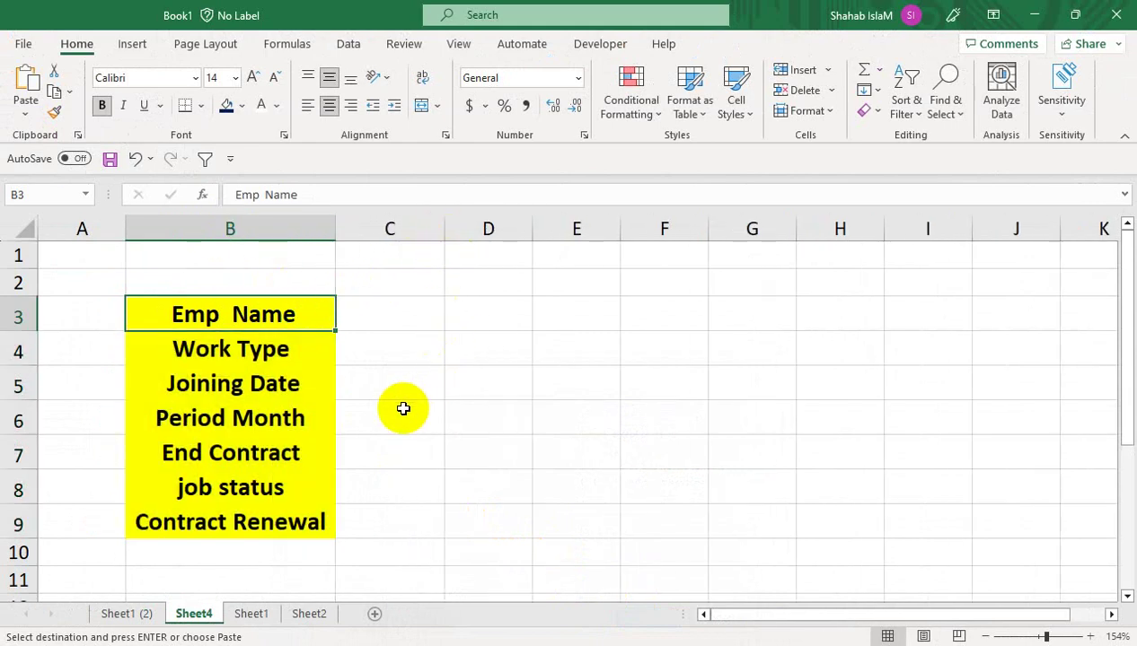
{"action": "left_click", "coordinate": [325, 280]}
{"action": "left_click", "coordinate": [294, 318]}
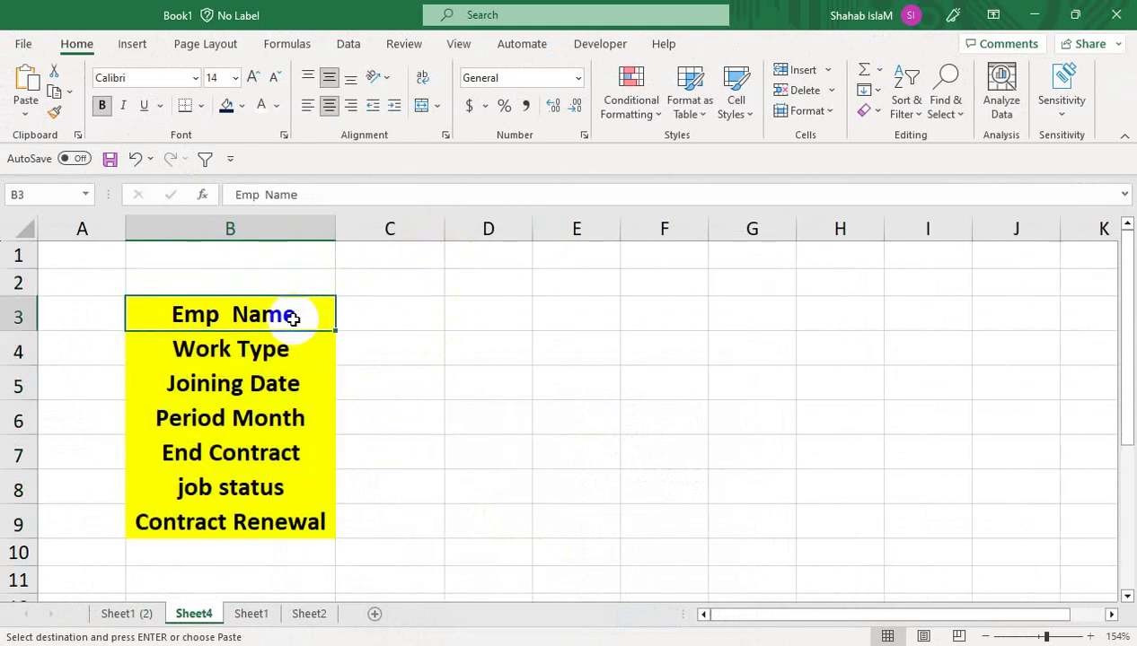
{"action": "left_click", "coordinate": [156, 611]}
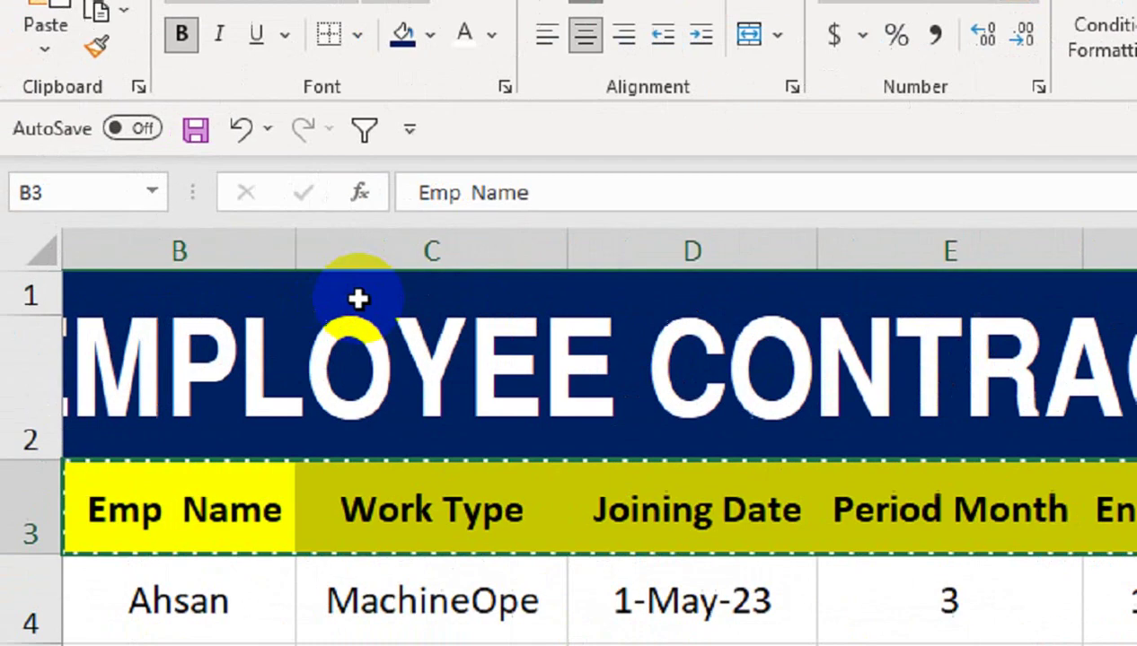
- Insert a new empty column C in the employee table for the CNIC
{"action": "left_click", "coordinate": [211, 227]}
{"action": "right_click", "coordinate": [211, 228]}
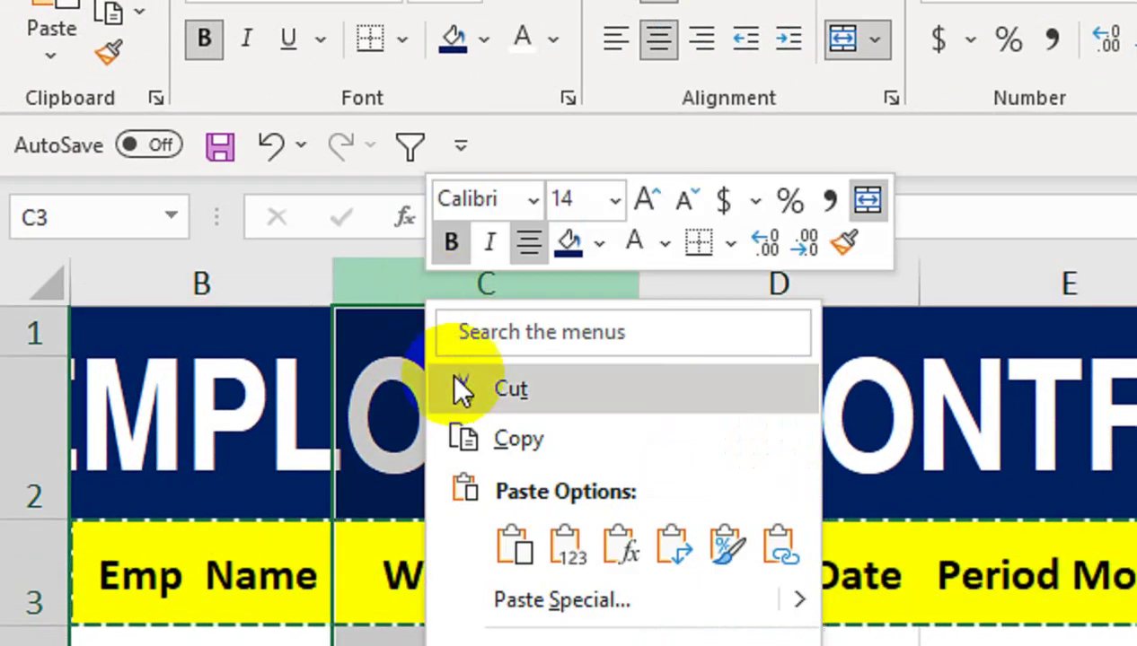
{"action": "left_click", "coordinate": [499, 499]}
{"action": "left_click", "coordinate": [464, 414]}
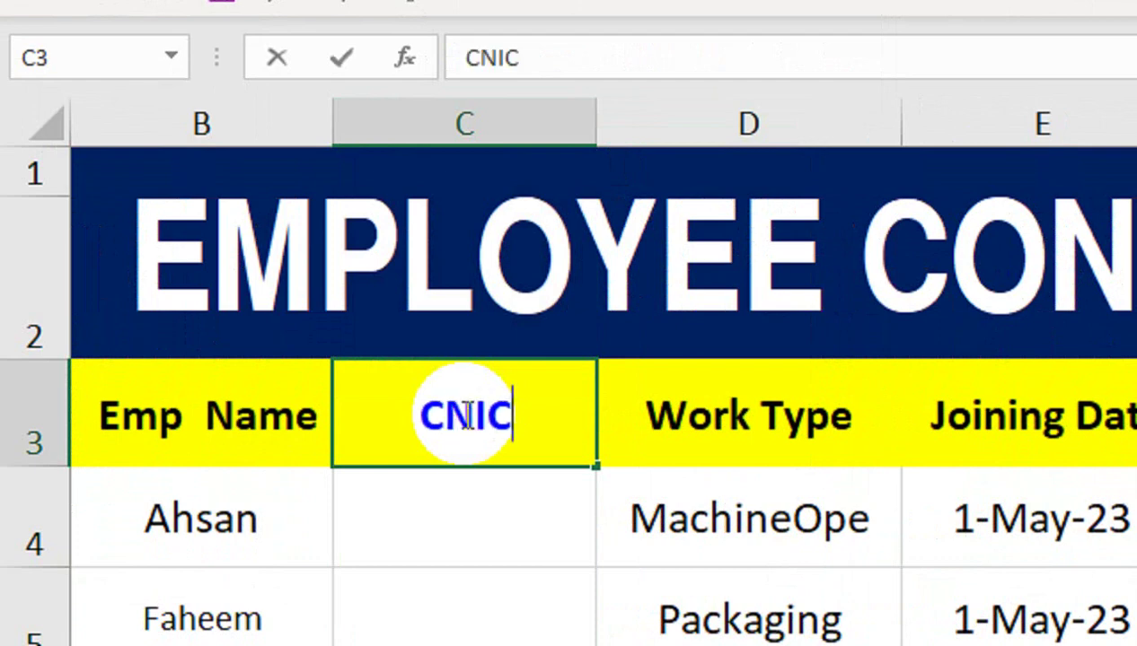
{"action": "left_click", "coordinate": [462, 547]}
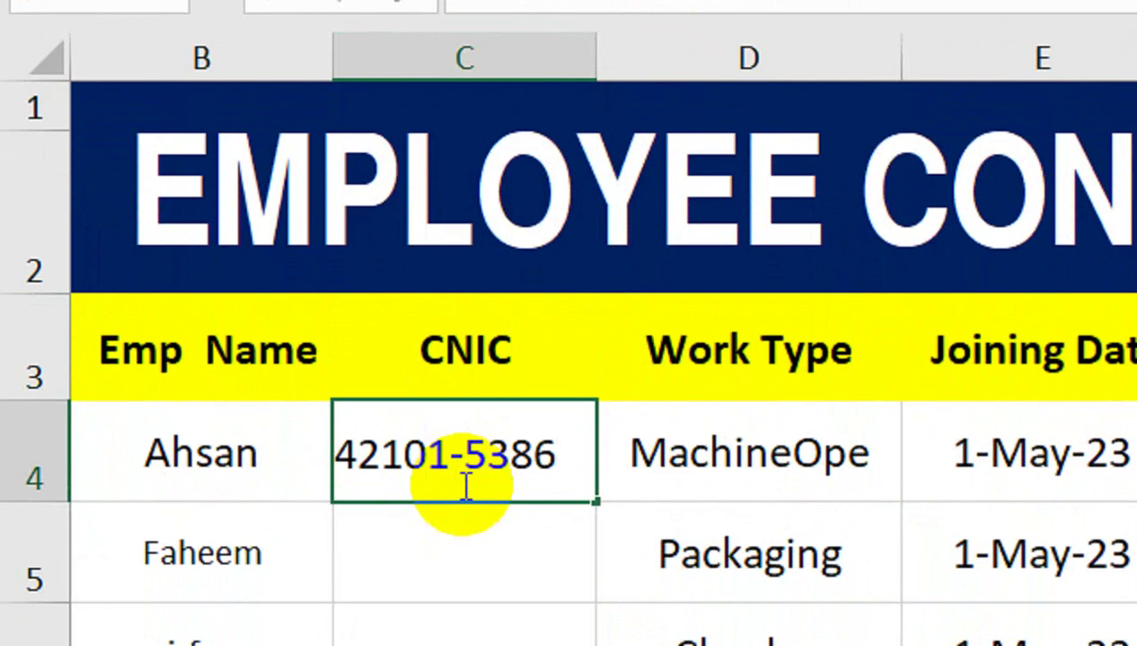
{"action": "type", "text": "65-1"}
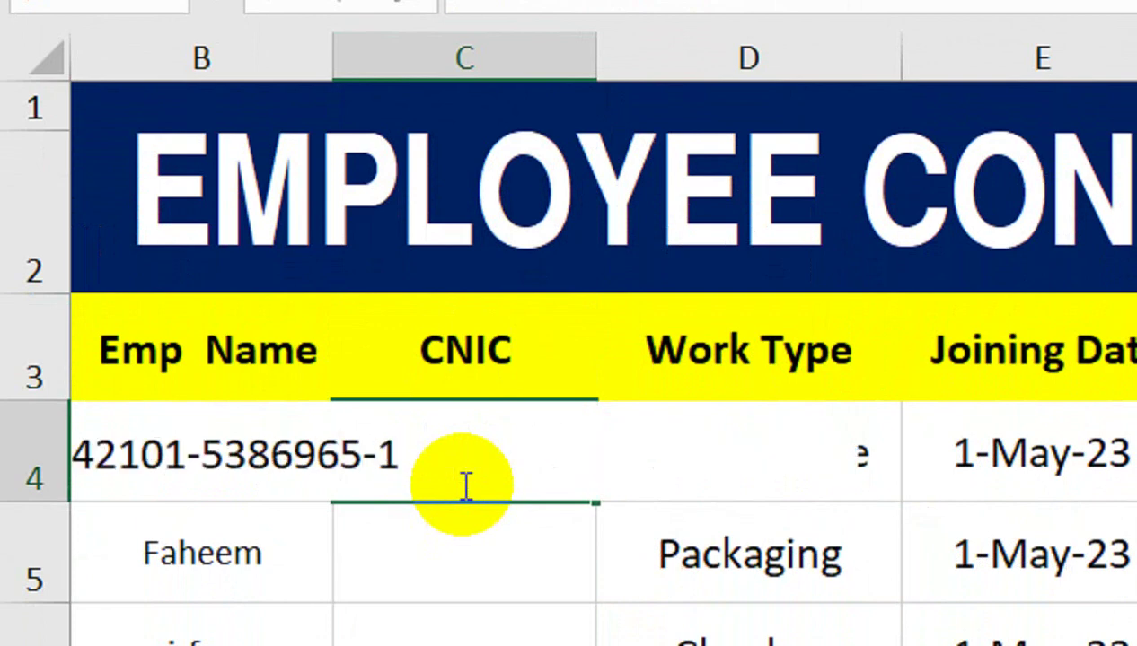
{"action": "key", "text": "Return"}
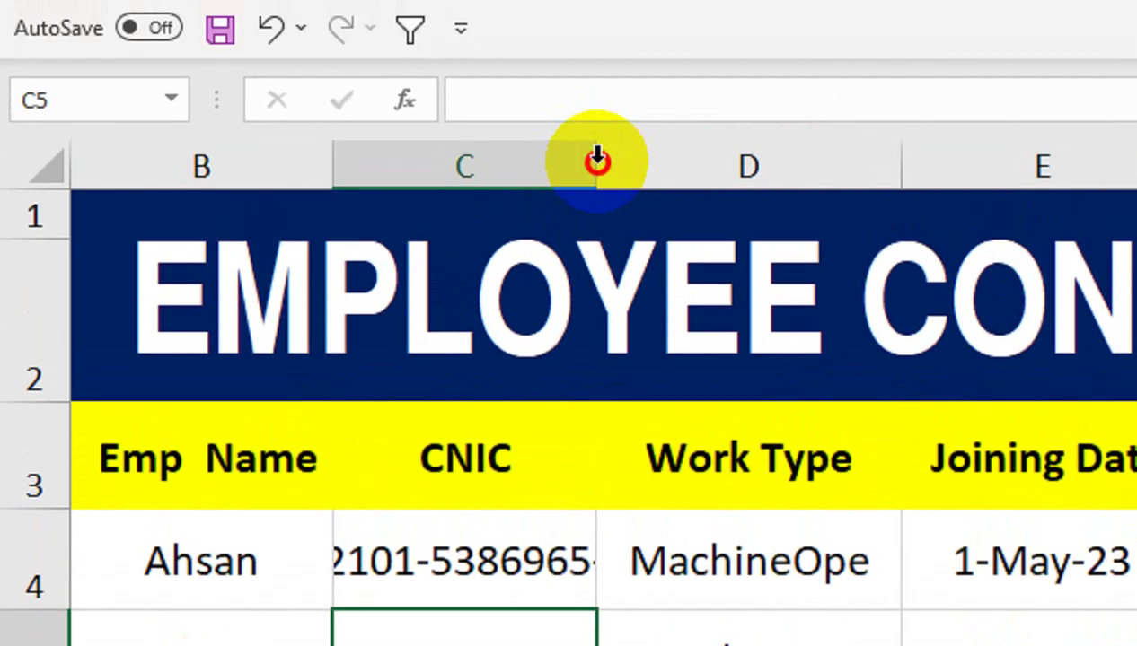
{"action": "double_click", "coordinate": [595, 58]}
{"action": "left_click", "coordinate": [463, 452]}
{"action": "left_click_drag", "start_coordinate": [718, 473], "coordinate": [723, 308]}
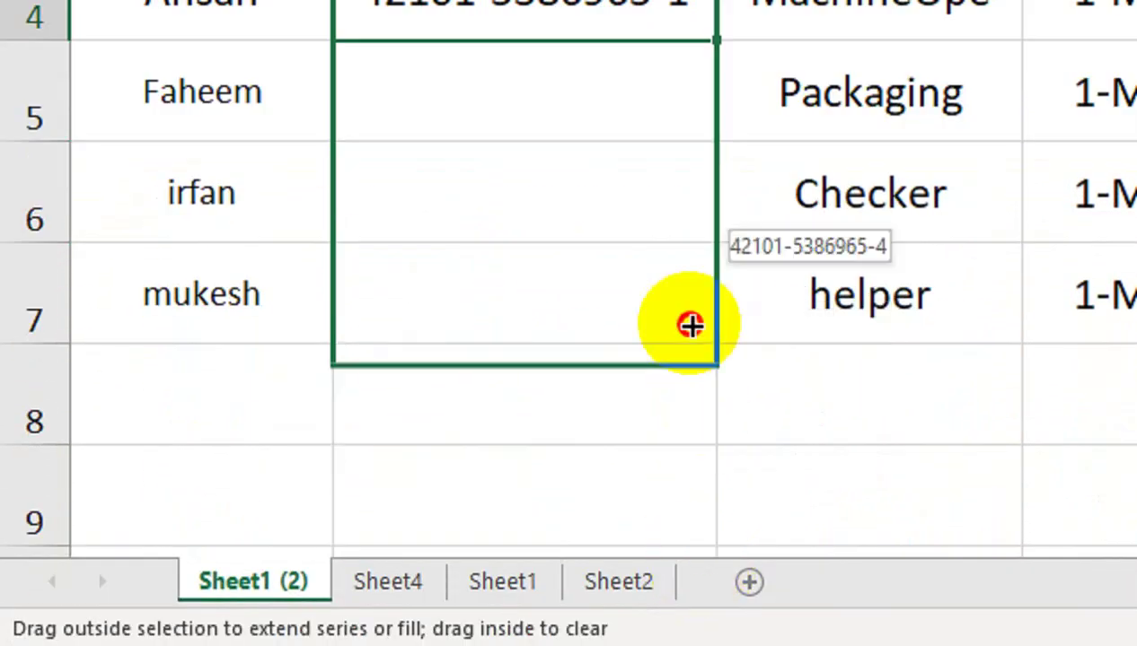
{"action": "left_click_drag", "start_coordinate": [816, 204], "coordinate": [799, 163]}
{"action": "left_click", "coordinate": [538, 97]}
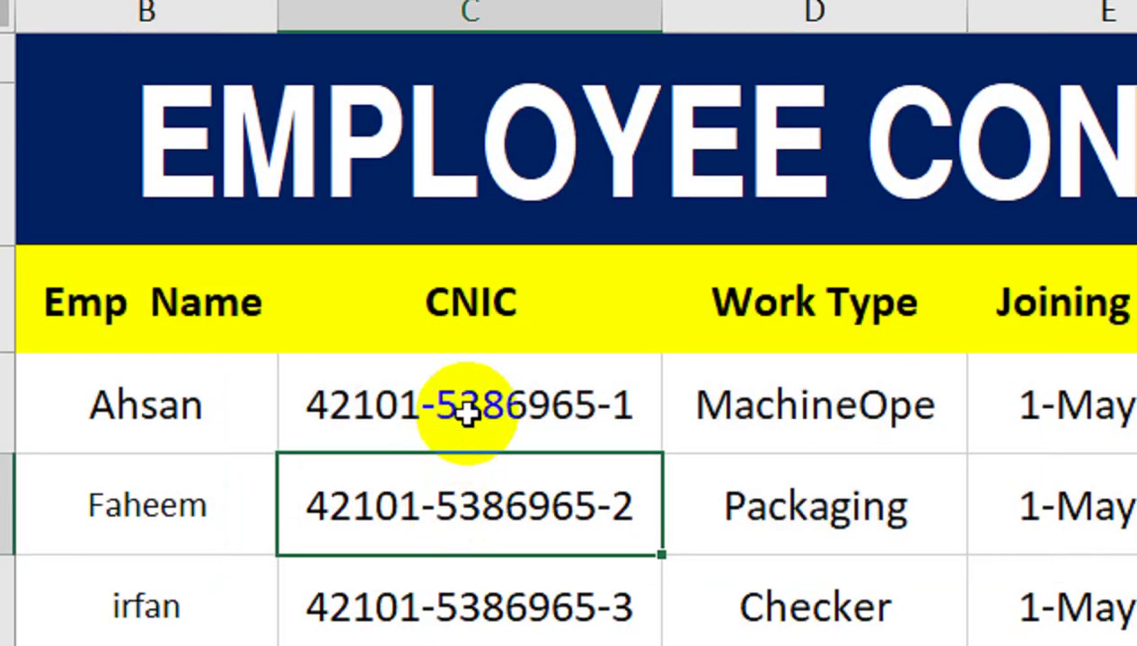
{"action": "left_click", "coordinate": [449, 411]}
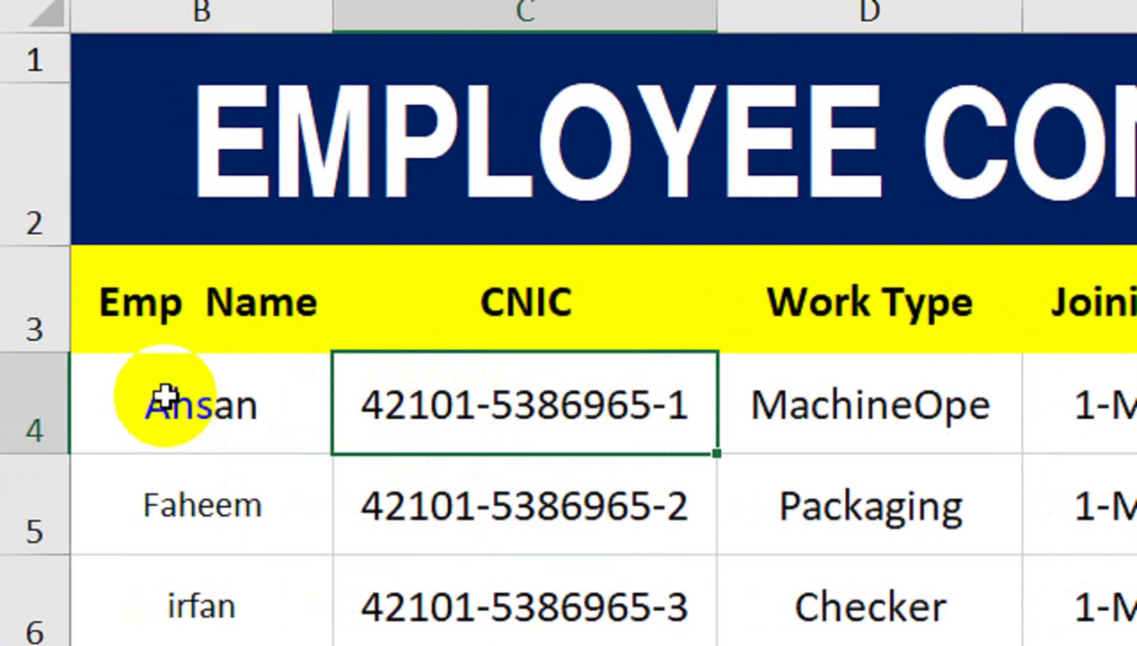
{"action": "left_click", "coordinate": [55, 427]}
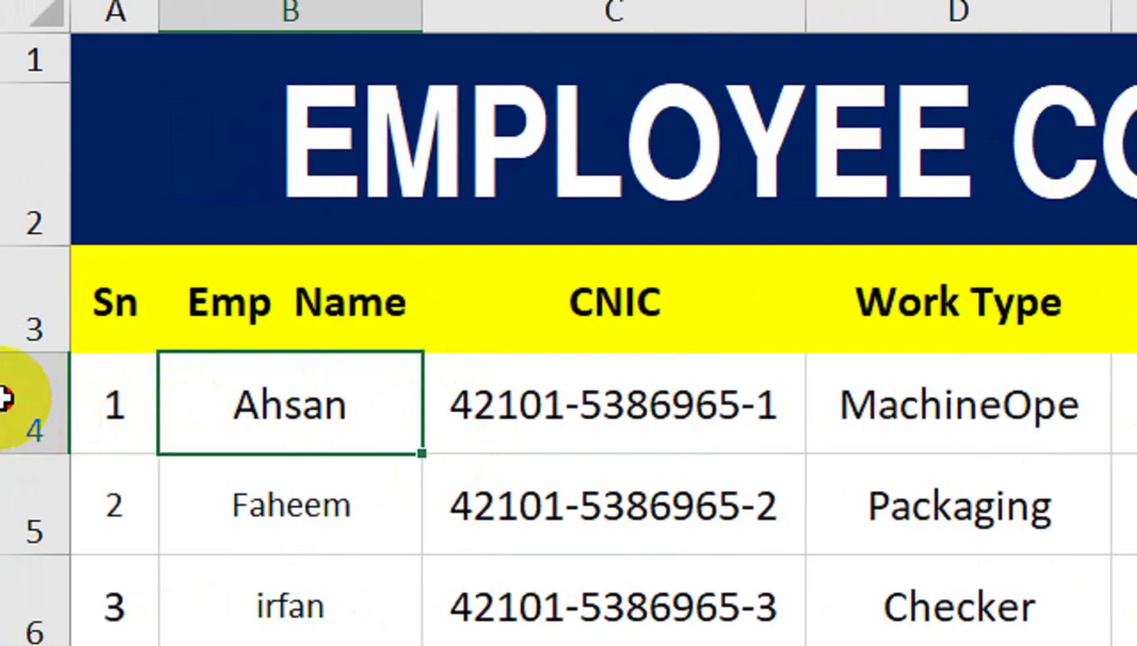
{"action": "left_click_drag", "start_coordinate": [2, 397], "coordinate": [43, 358]}
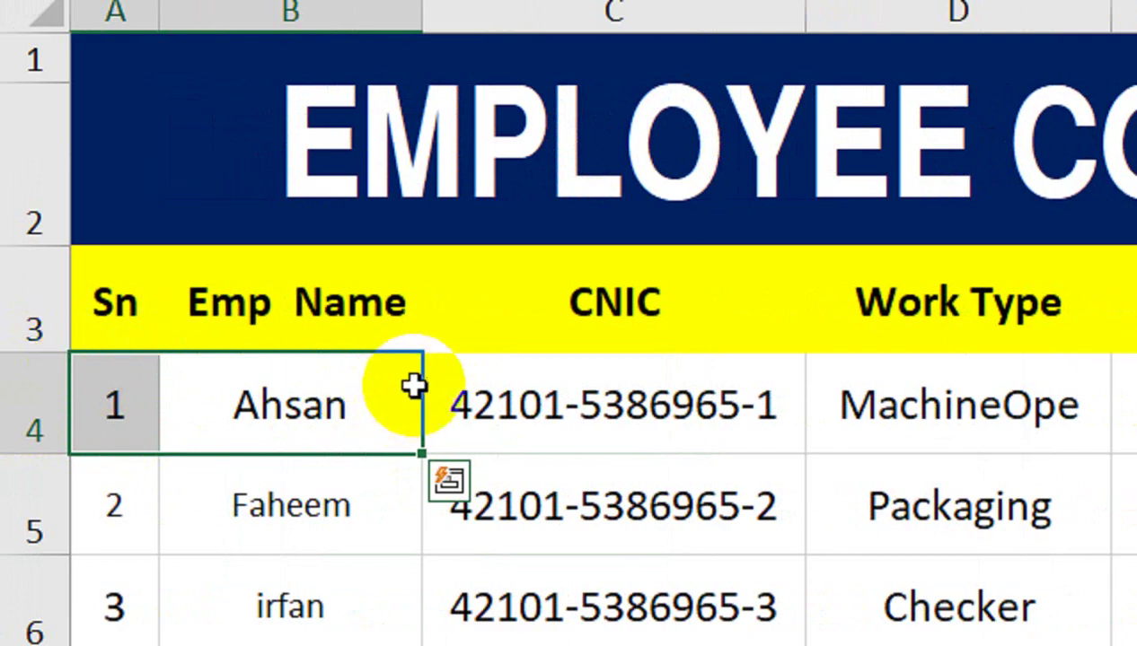
{"action": "left_click", "coordinate": [658, 440]}
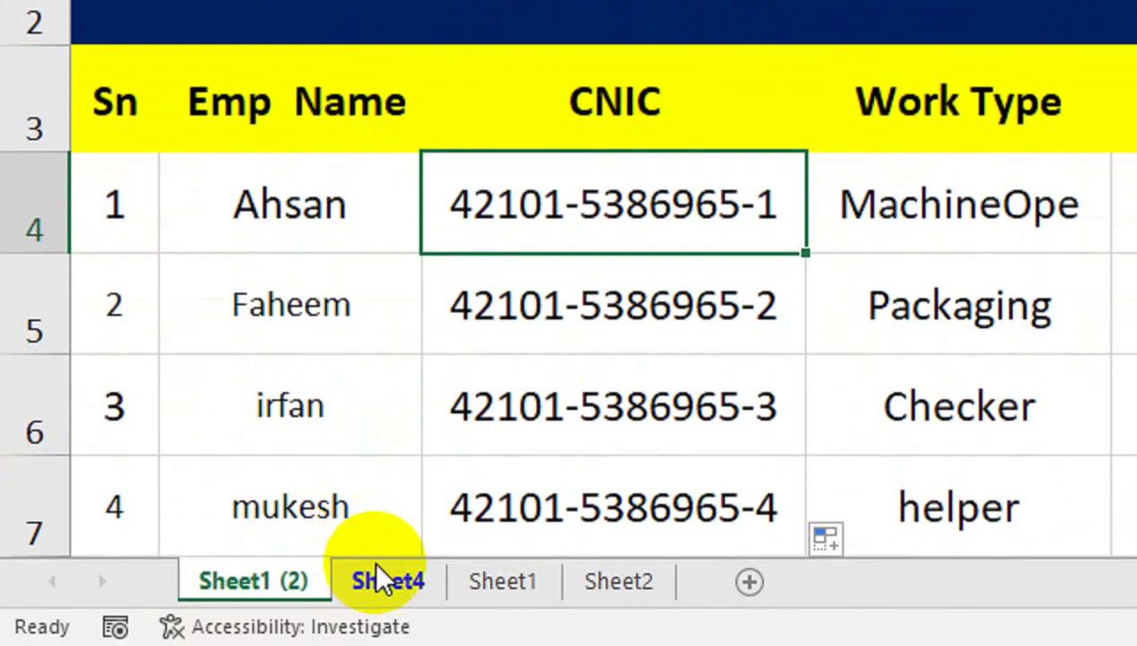
- Type the heading ENTER CNIC in B1 of Sheet4
{"action": "left_click", "coordinate": [380, 578]}
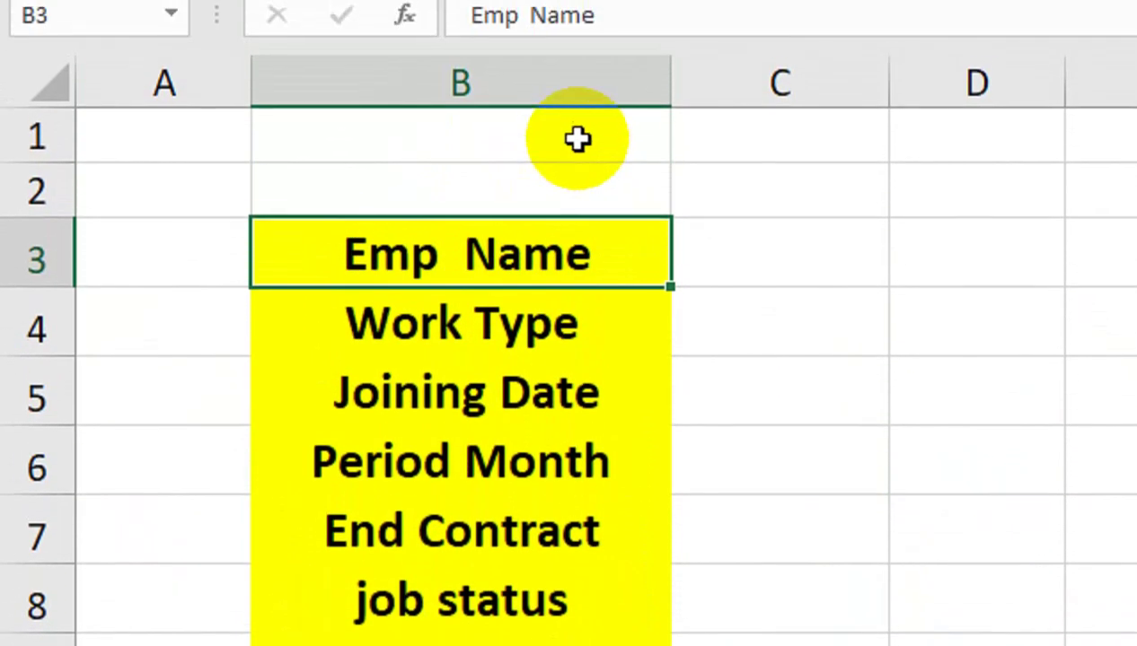
{"action": "left_click", "coordinate": [575, 46]}
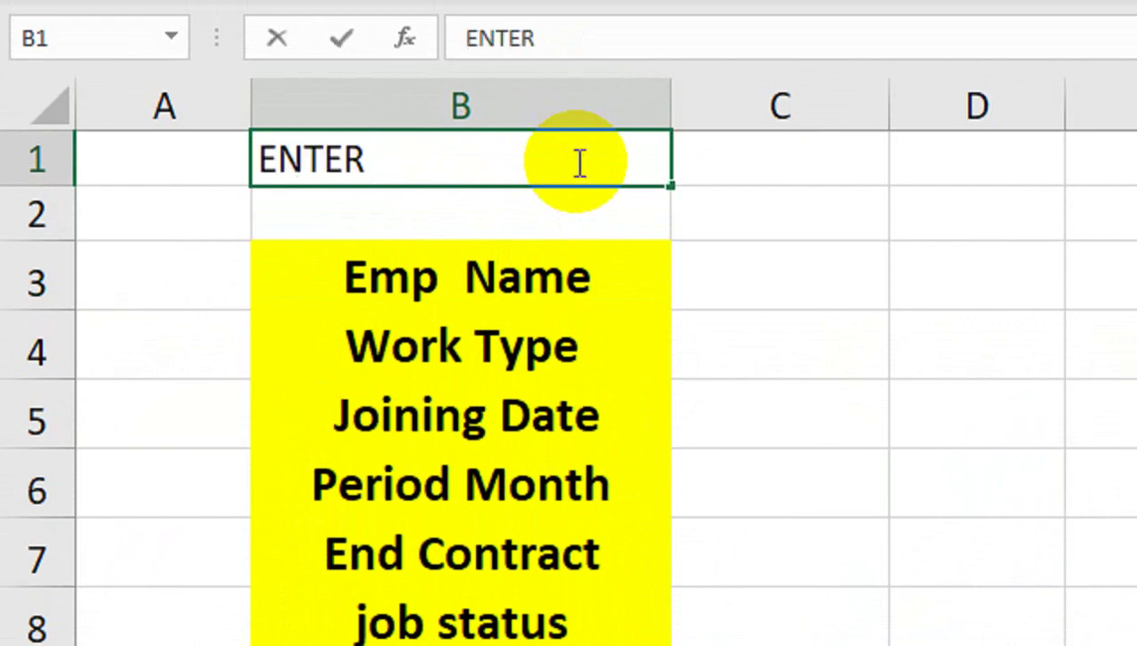
{"action": "type", "text": "ENTER CNIC"}
{"action": "key", "text": "Tab"}
- Style ENTER CNIC with navy fill and white, bold, centred 14pt Amasis MT Pro Black text
{"action": "left_click", "coordinate": [571, 162]}
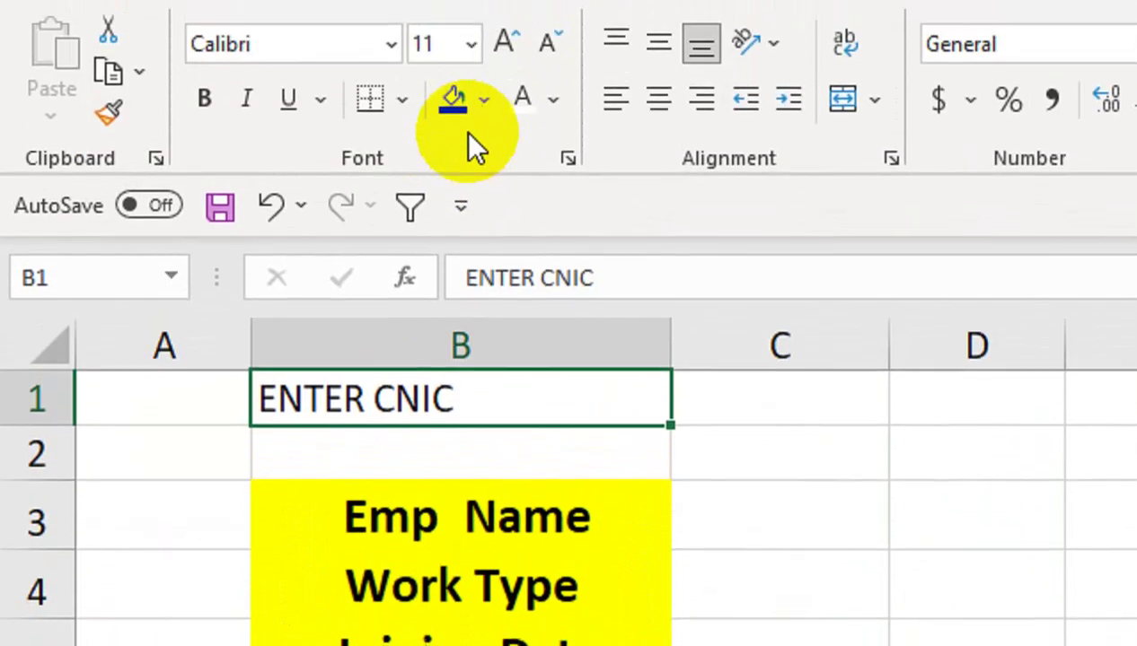
{"action": "left_click", "coordinate": [454, 99]}
{"action": "left_click", "coordinate": [525, 162]}
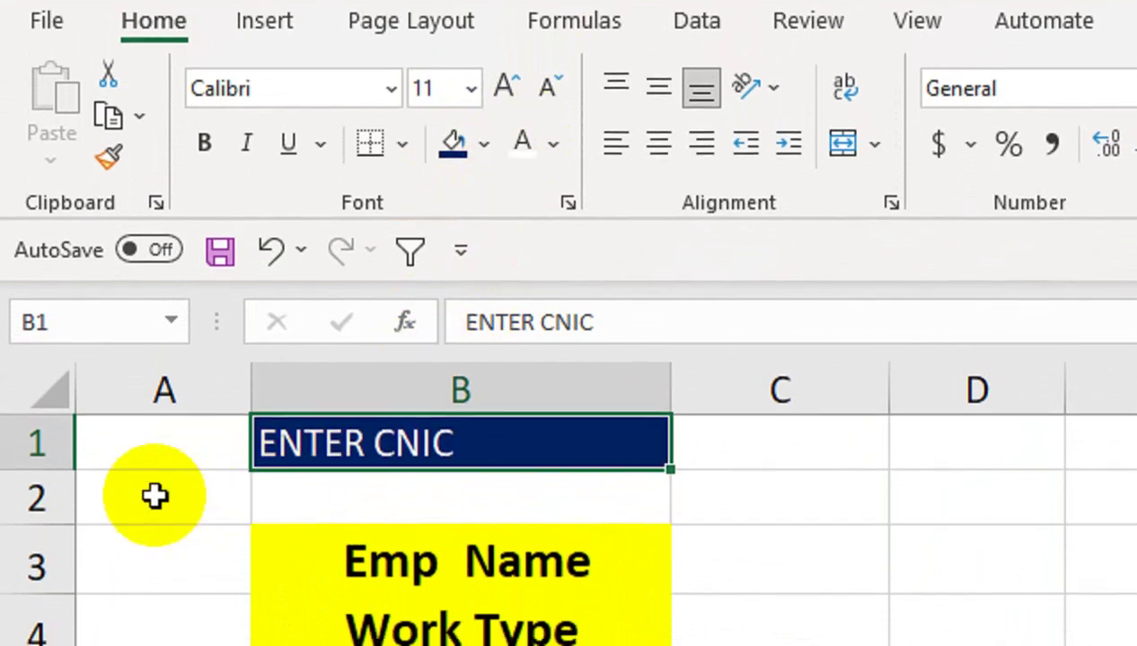
{"action": "left_click_drag", "start_coordinate": [73, 460], "coordinate": [74, 477]}
{"action": "left_click", "coordinate": [660, 133]}
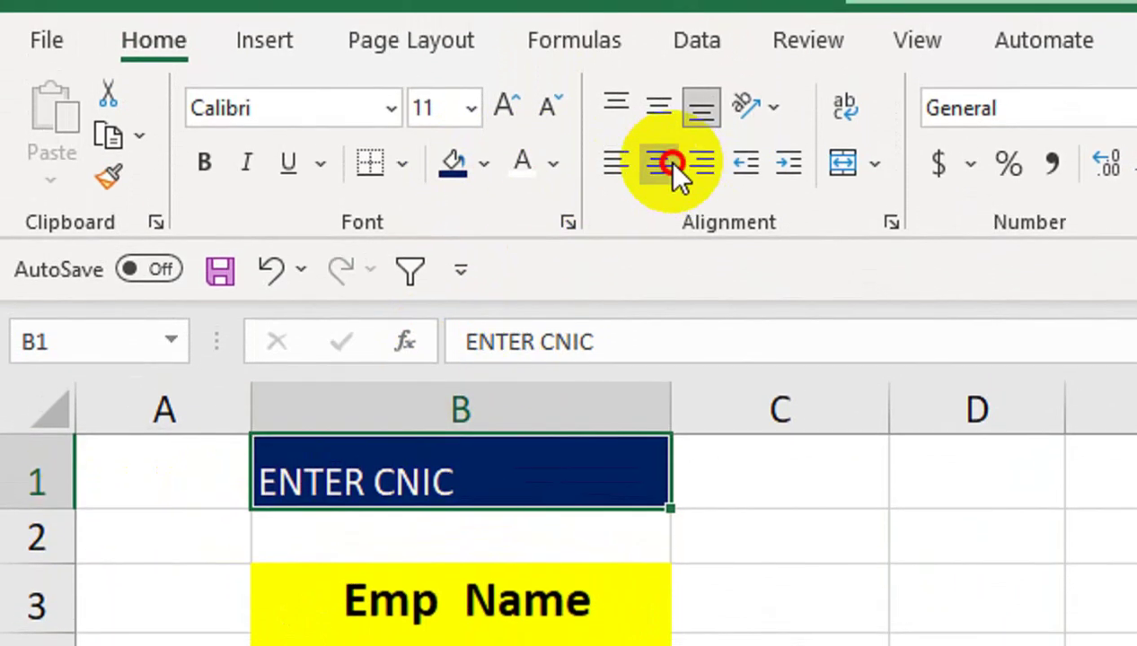
{"action": "left_click", "coordinate": [208, 216]}
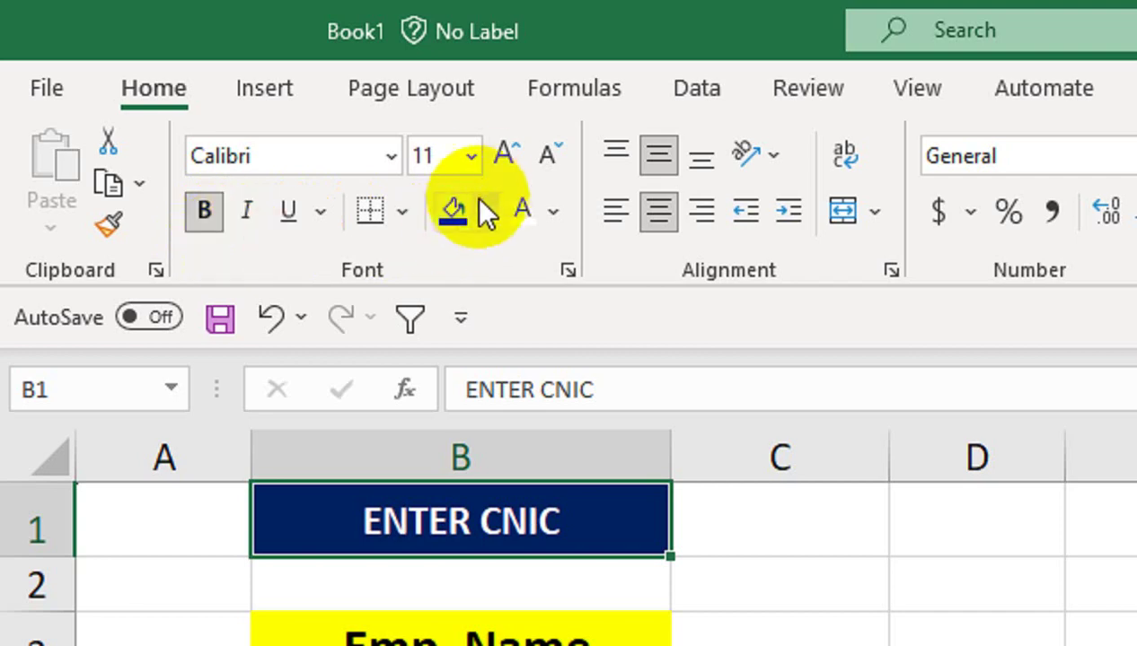
{"action": "left_click", "coordinate": [485, 164]}
{"action": "left_click", "coordinate": [486, 164]}
{"action": "left_click", "coordinate": [392, 156]}
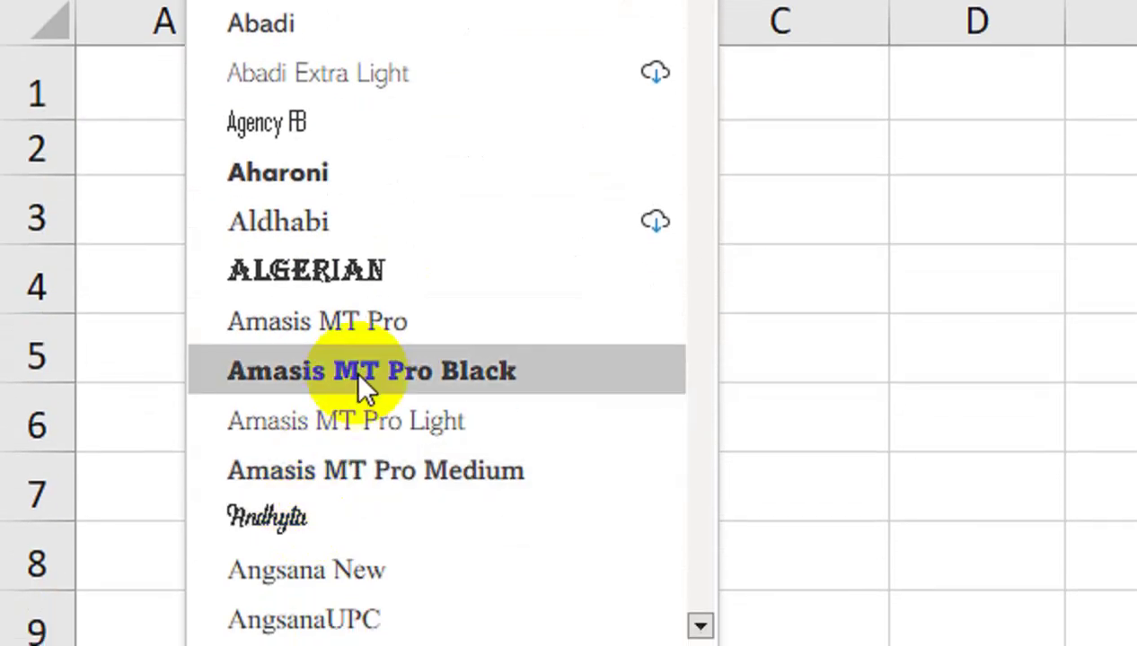
{"action": "left_click", "coordinate": [364, 377]}
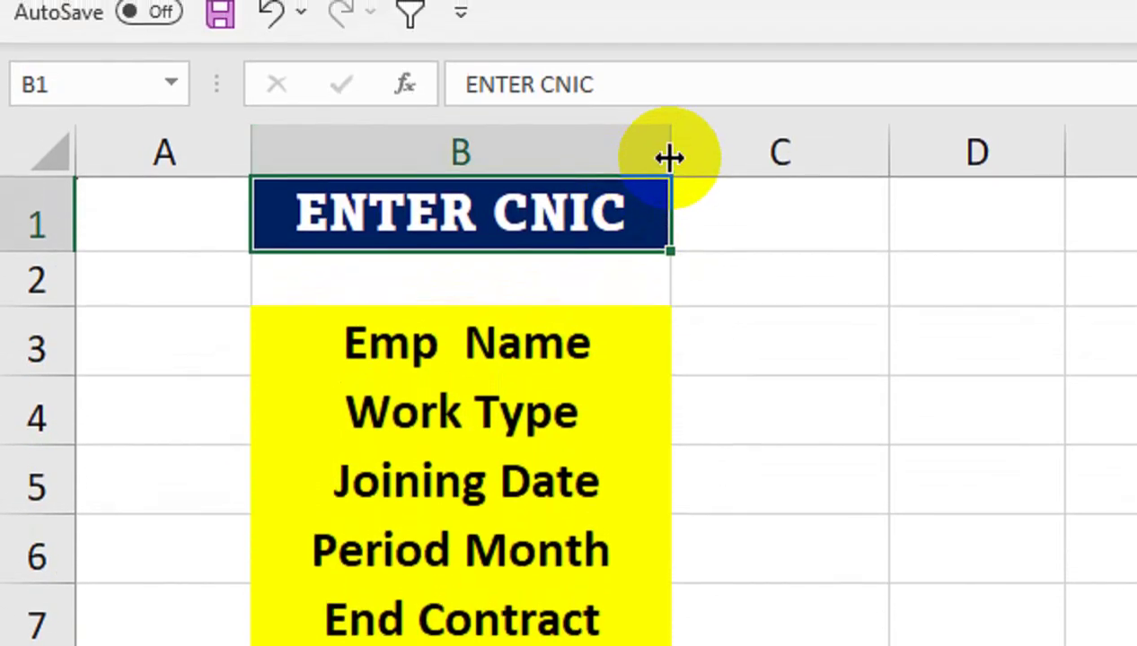
- Narrow column C into a spacer, widen column D, and hide the gridlines
{"action": "left_click_drag", "start_coordinate": [867, 161], "coordinate": [713, 188]}
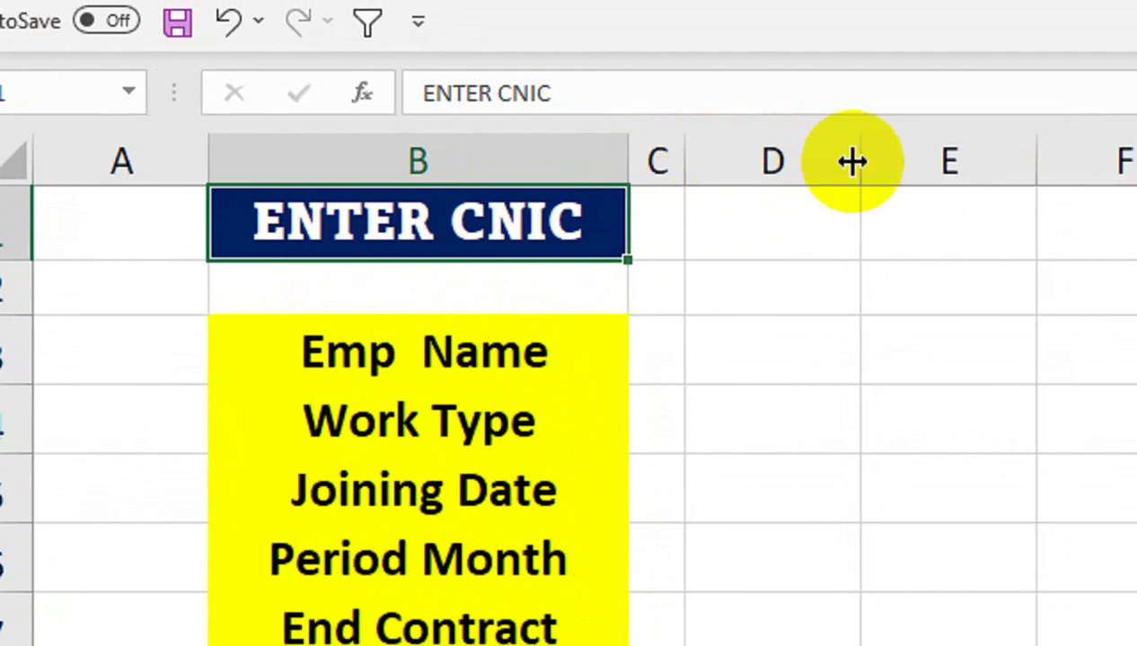
{"action": "mouse_move", "coordinate": [852, 161]}
{"action": "left_mouse_down"}
{"action": "mouse_move", "coordinate": [921, 191]}
{"action": "mouse_move", "coordinate": [850, 182]}
{"action": "left_mouse_up"}
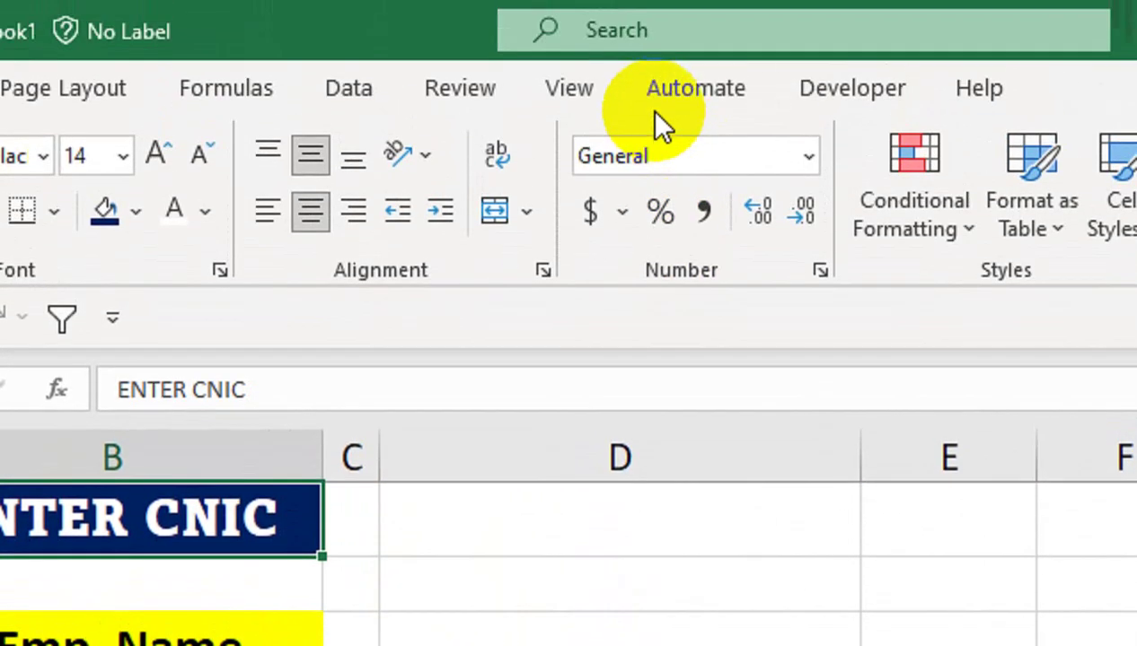
{"action": "left_click", "coordinate": [589, 90]}
{"action": "left_click", "coordinate": [665, 215]}
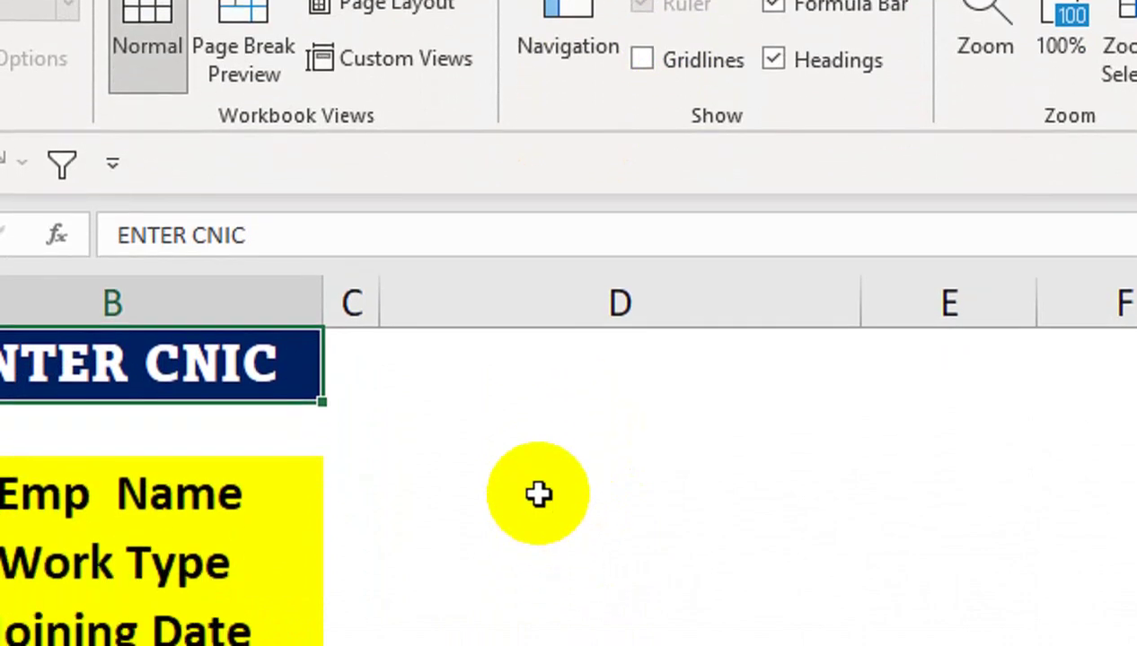
- Put all borders on result cells D3:D9 and a thick outline on the CNIC entry cell
{"action": "left_click_drag", "start_coordinate": [537, 493], "coordinate": [466, 500]}
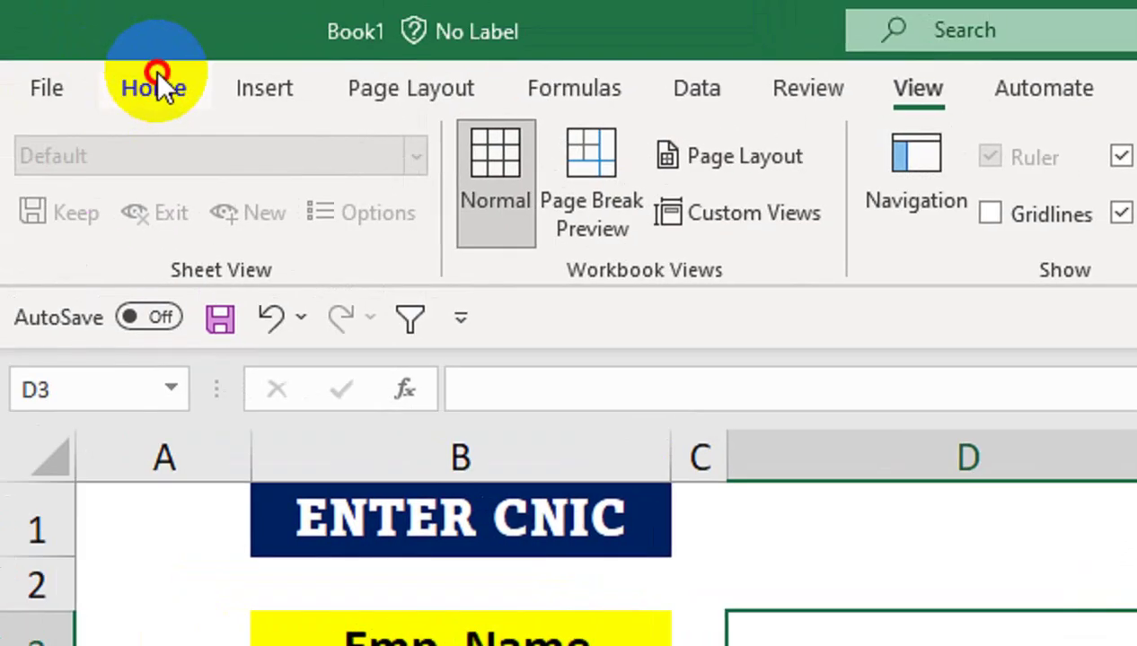
{"action": "left_click", "coordinate": [156, 74]}
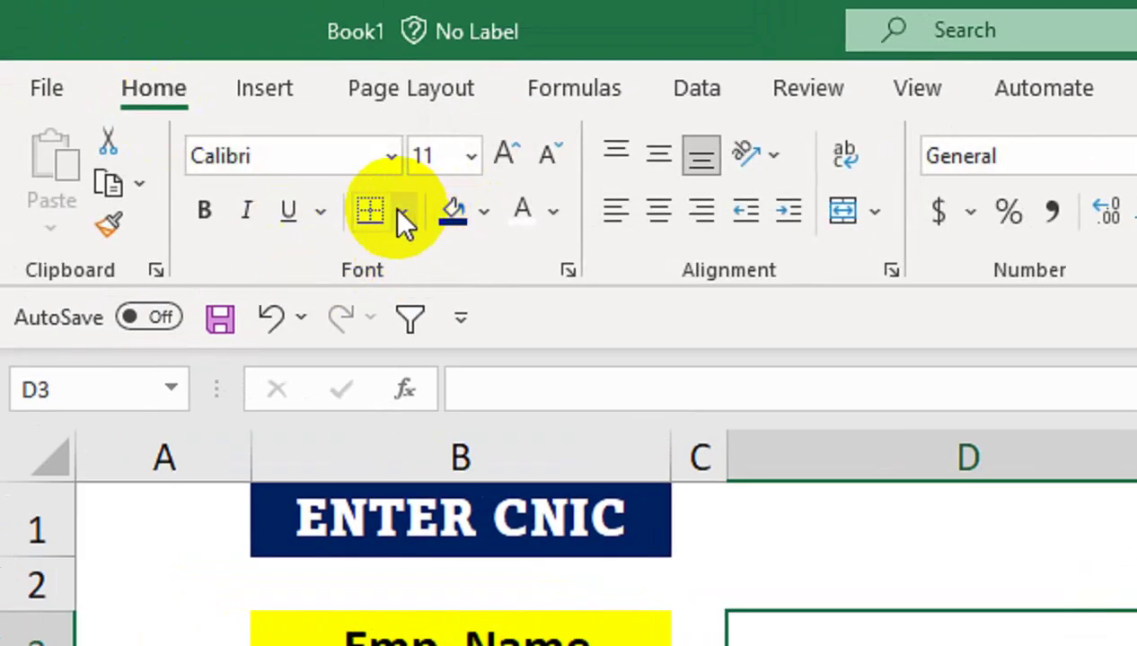
{"action": "left_click", "coordinate": [403, 216]}
{"action": "left_click", "coordinate": [413, 565]}
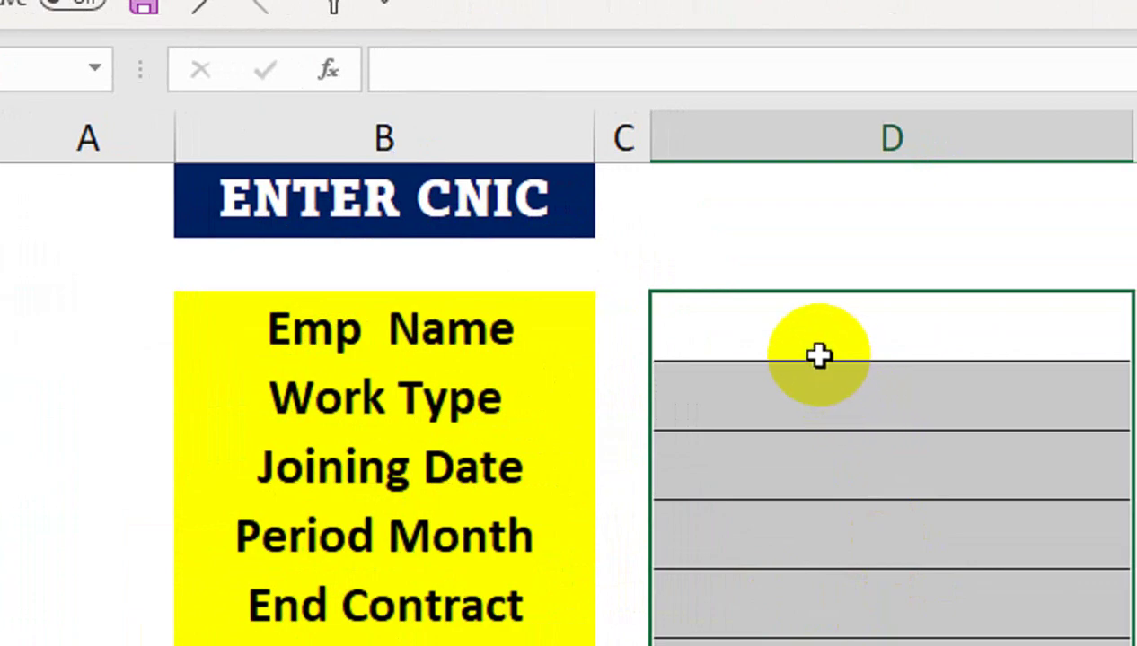
{"action": "left_click", "coordinate": [818, 356]}
{"action": "left_click", "coordinate": [729, 200]}
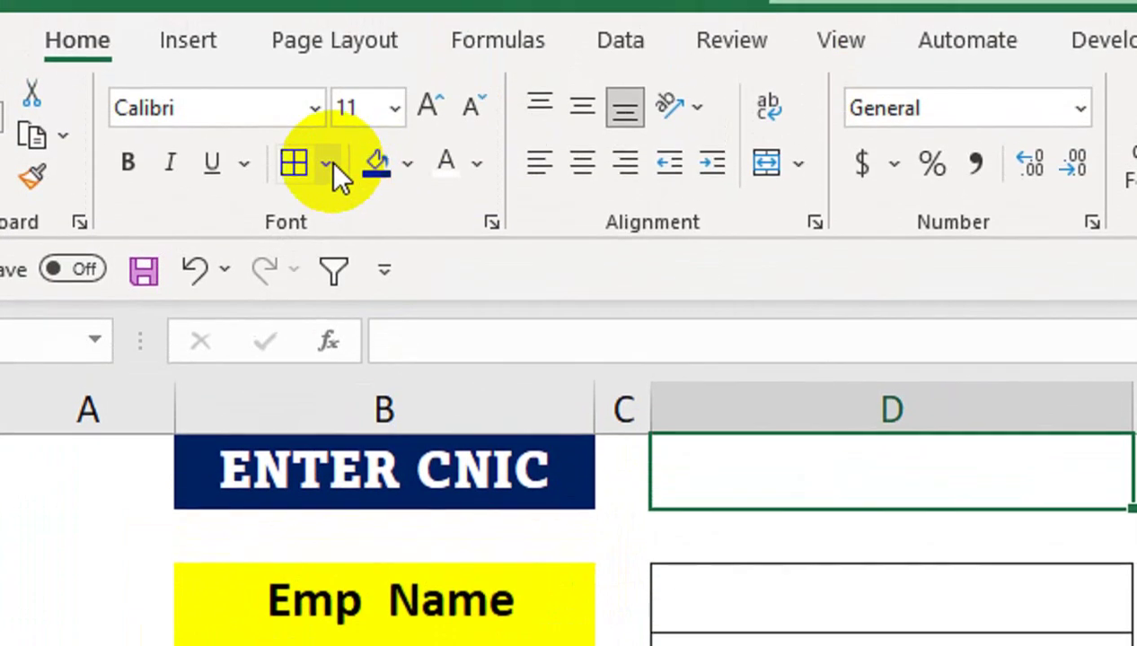
{"action": "left_click", "coordinate": [327, 20]}
{"action": "left_click", "coordinate": [404, 476]}
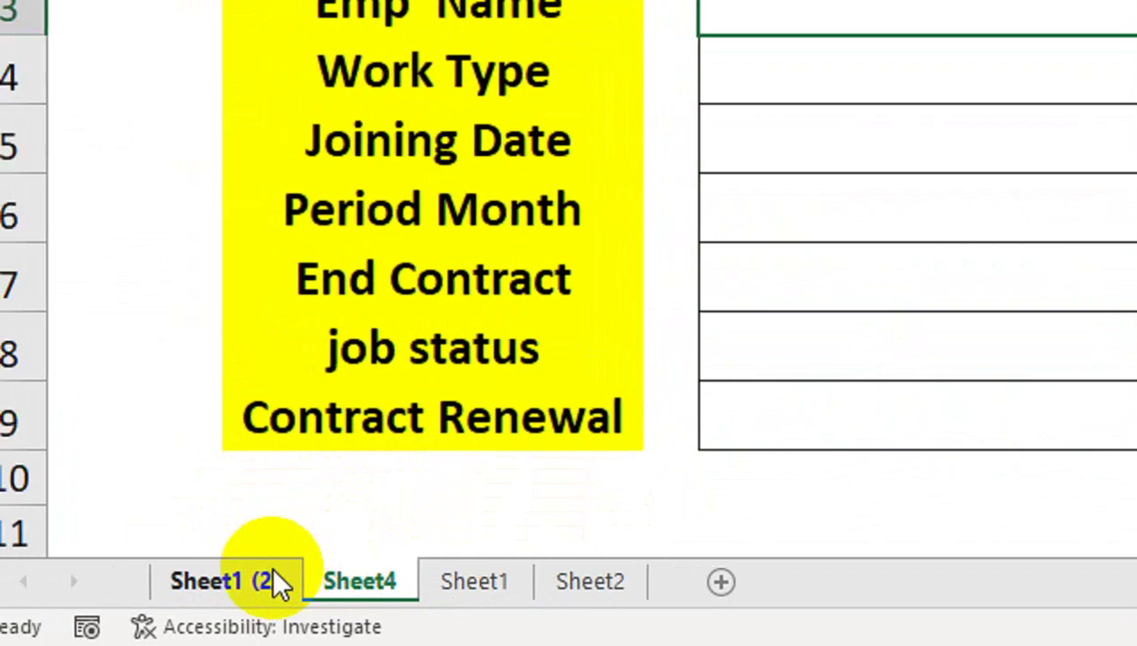
{"action": "left_click", "coordinate": [274, 586]}
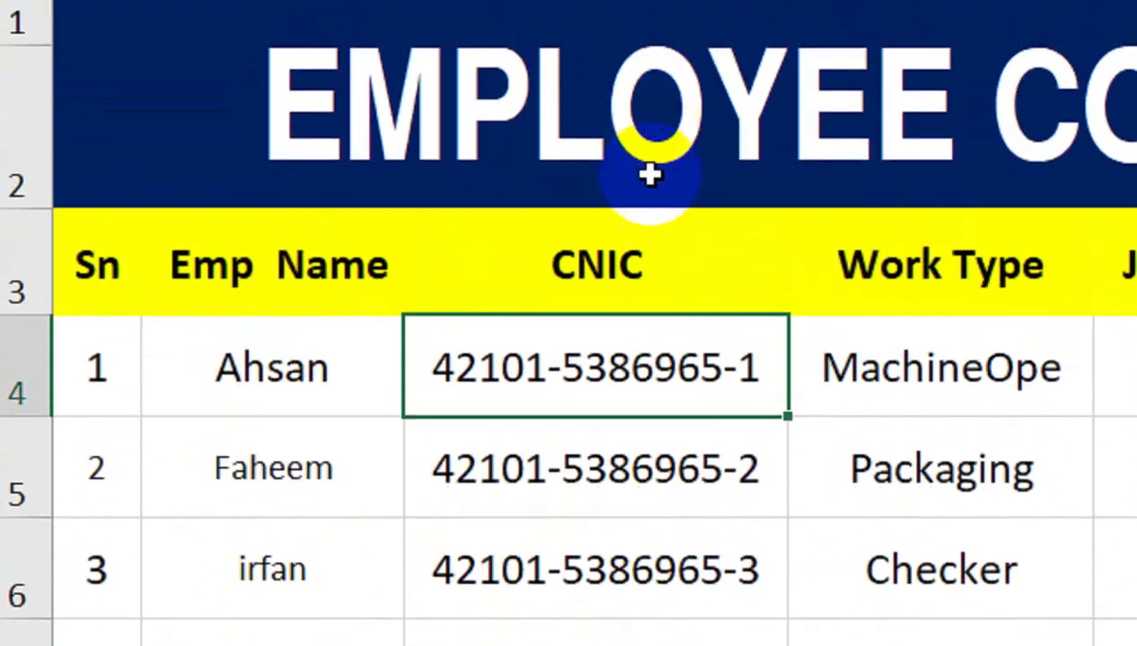
- Copy Faheem's CNIC from C5 into the Sheet4 CNIC entry cell D1
{"action": "left_click", "coordinate": [573, 449]}
{"action": "key", "text": "ctrl+c"}
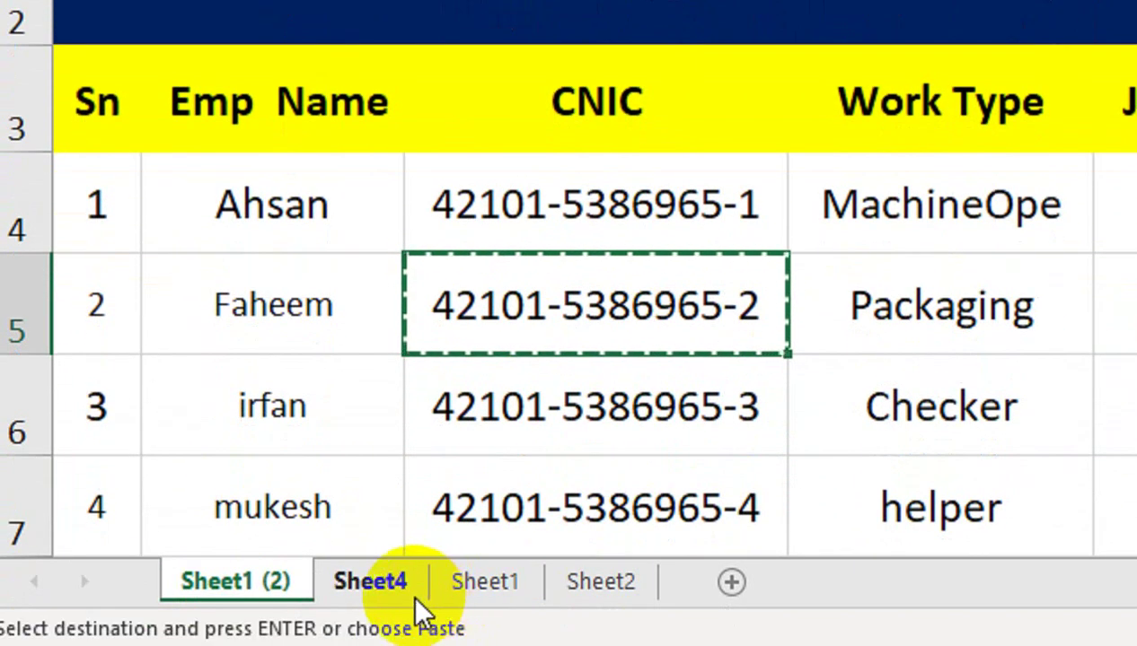
{"action": "left_click", "coordinate": [416, 600]}
{"action": "left_click", "coordinate": [802, 157]}
{"action": "key", "text": "ctrl+v"}
- Start a VLOOKUP in D3 using the absolute $D$1 CNIC as lookup value
{"action": "left_click", "coordinate": [761, 313]}
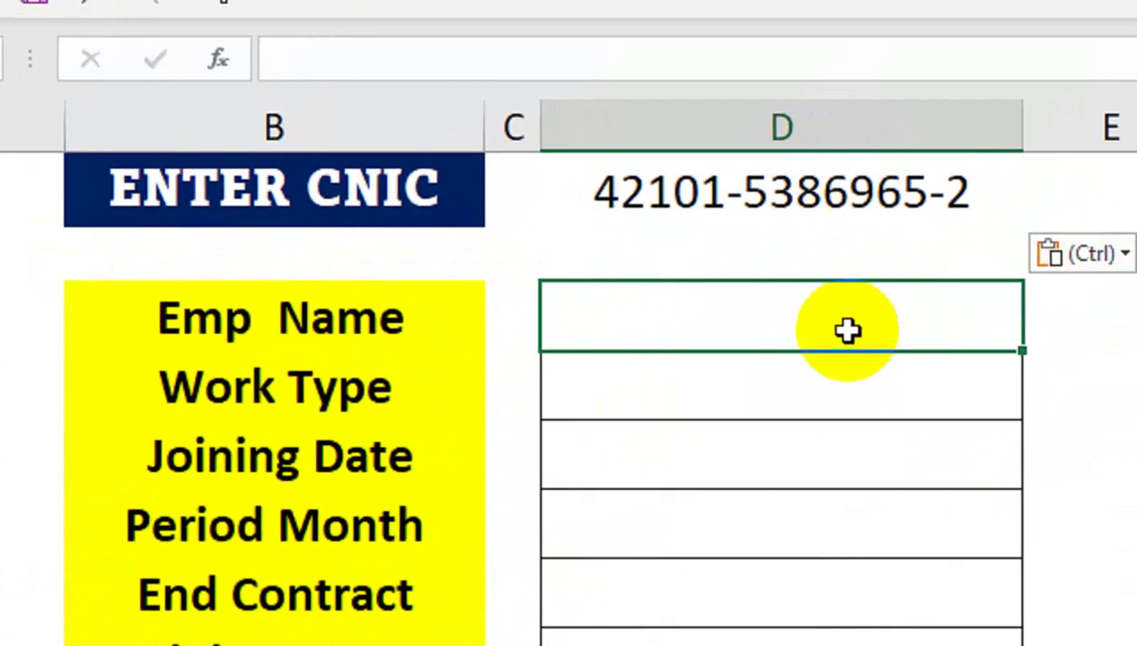
{"action": "type", "text": "="}
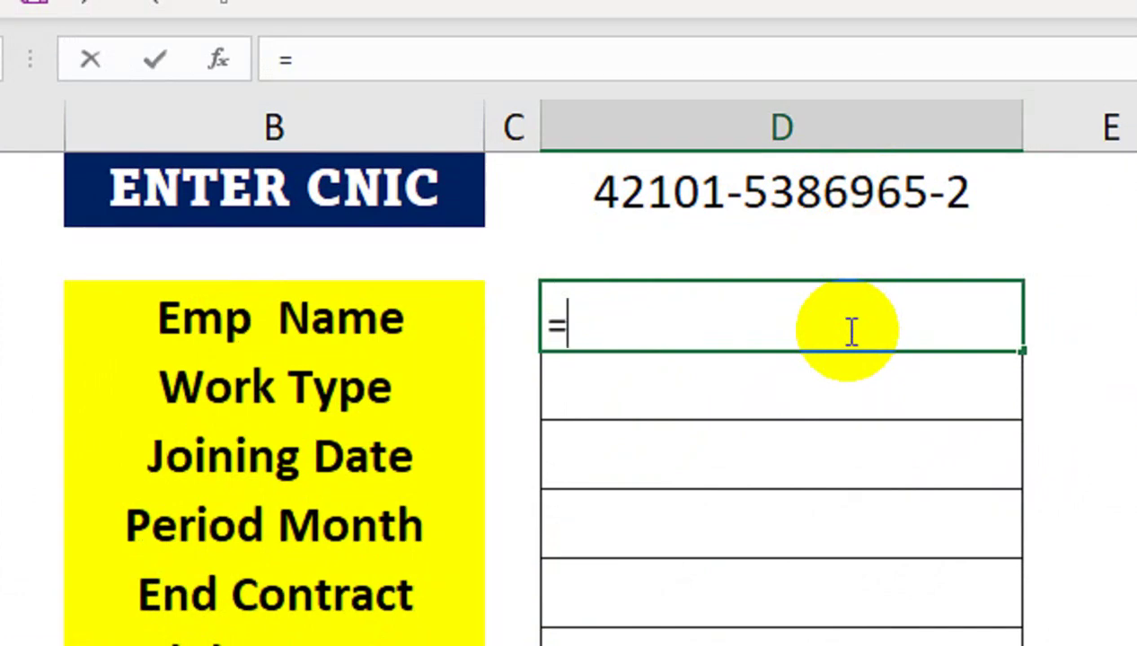
{"action": "type", "text": "VL"}
{"action": "key", "text": "Tab"}
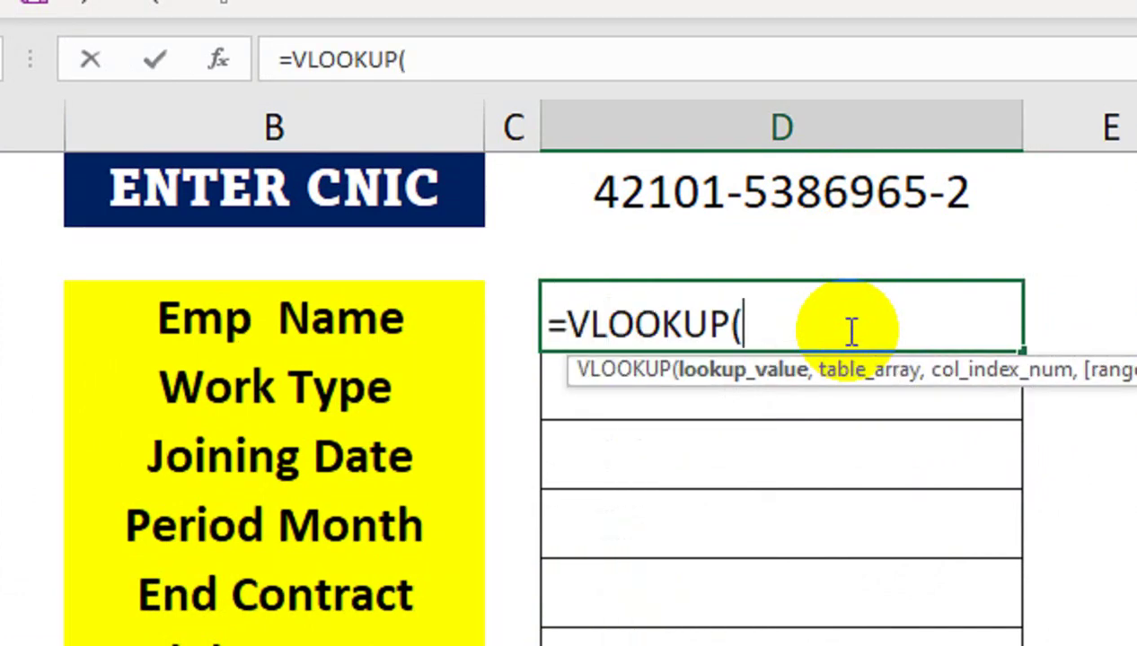
{"action": "left_click", "coordinate": [747, 200]}
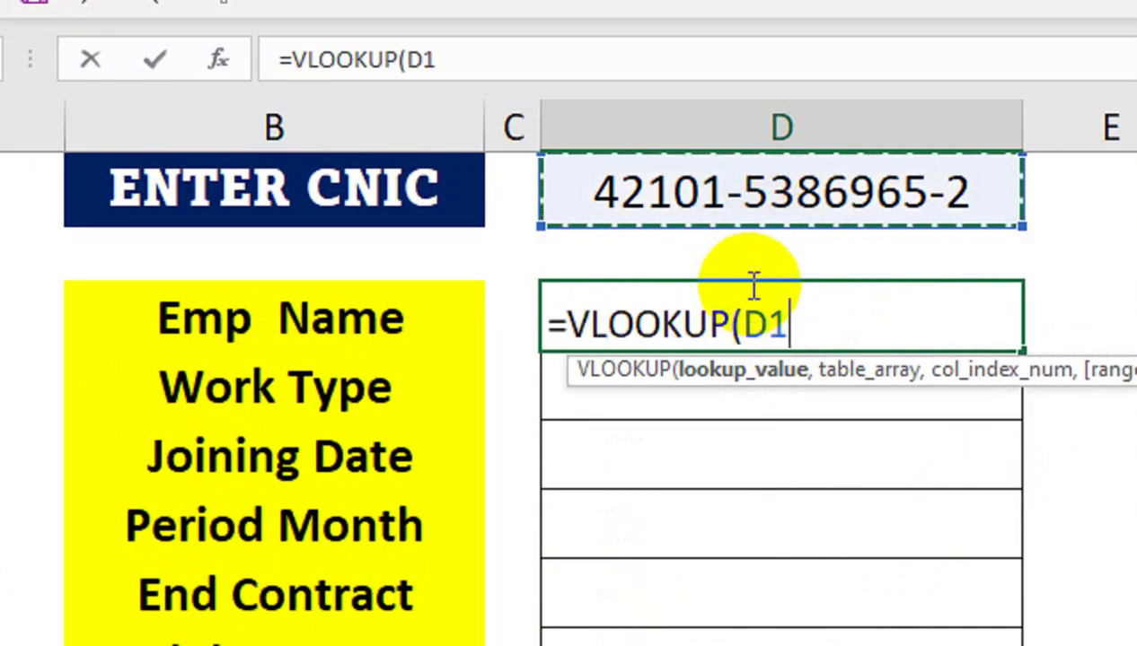
{"action": "key", "text": "F4"}
{"action": "type", "text": ","}
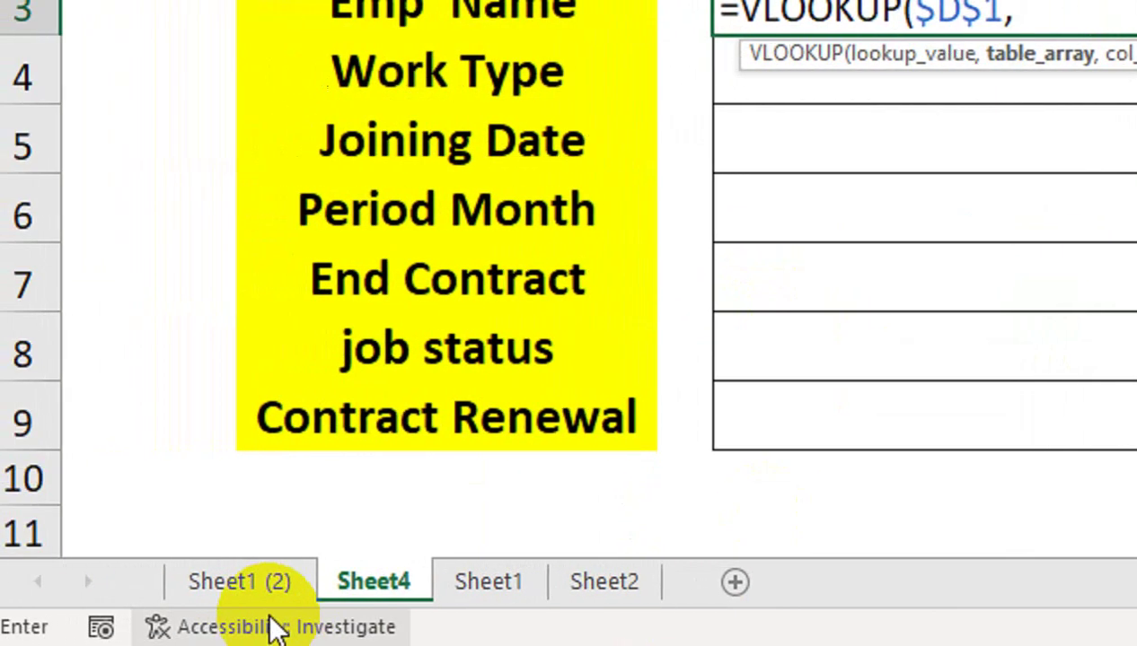
- Pick a CNIC range on 'Sheet1 (2)', then delete the partial references from the formula
{"action": "left_click", "coordinate": [267, 581]}
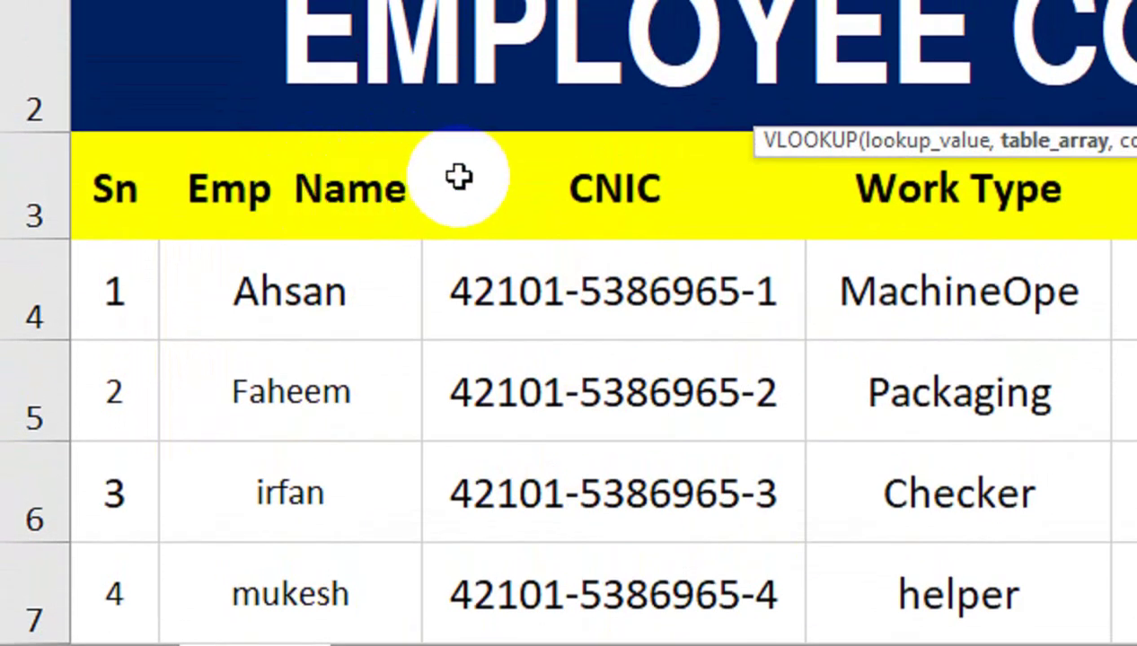
{"action": "left_click", "coordinate": [556, 191]}
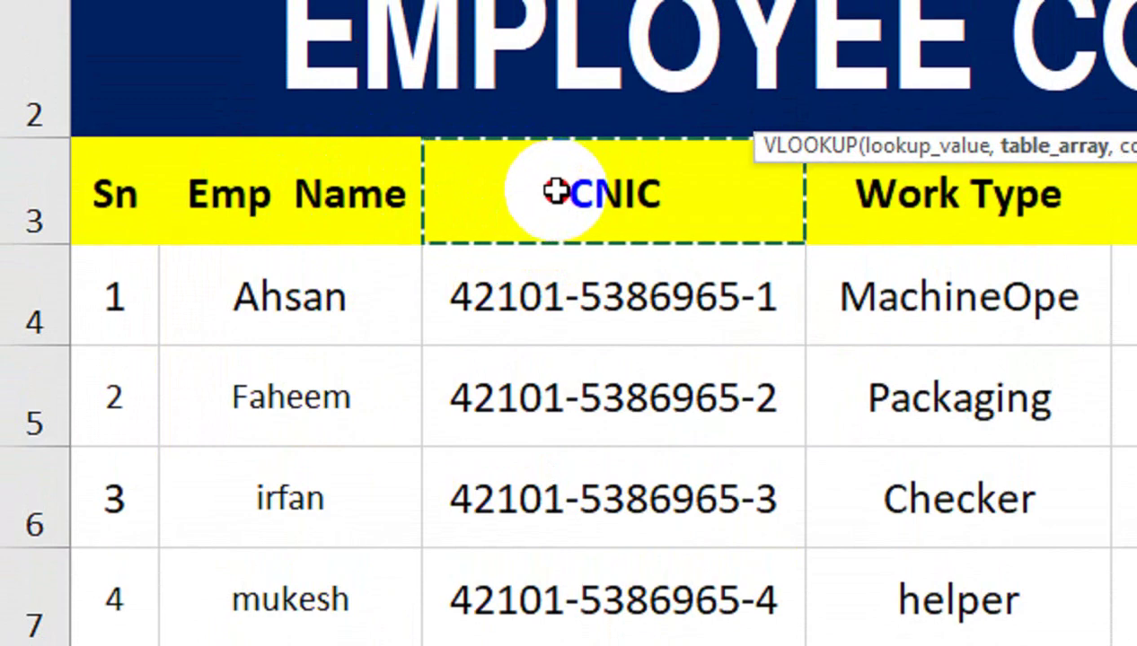
{"action": "left_click_drag", "start_coordinate": [556, 191], "coordinate": [548, 388]}
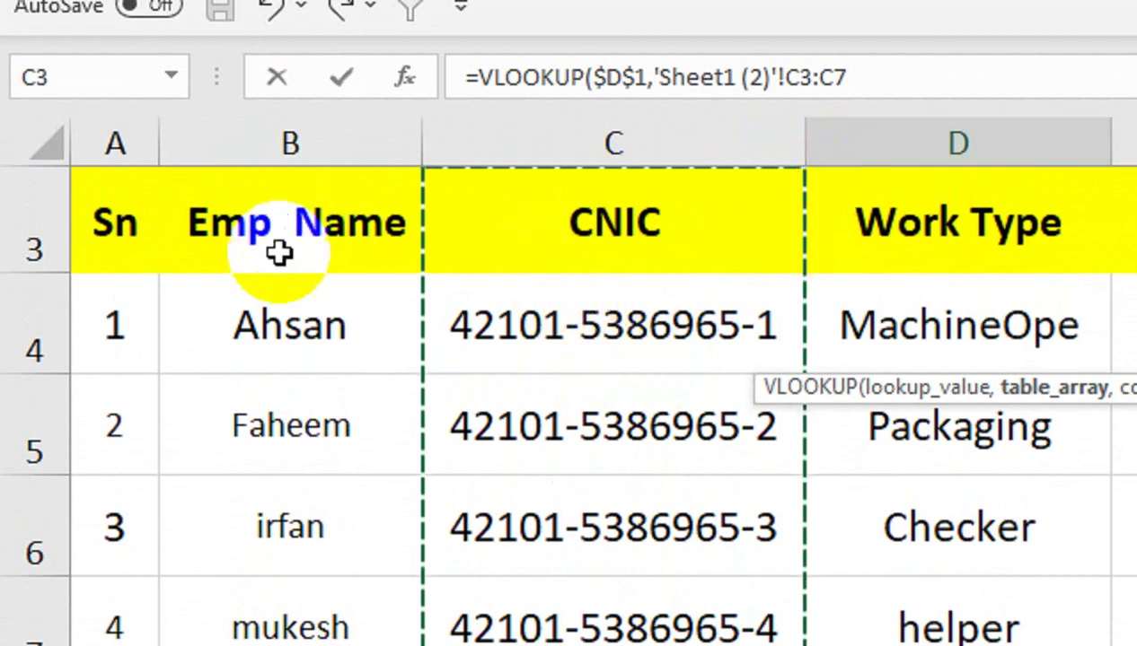
{"action": "left_click_drag", "start_coordinate": [474, 243], "coordinate": [541, 109]}
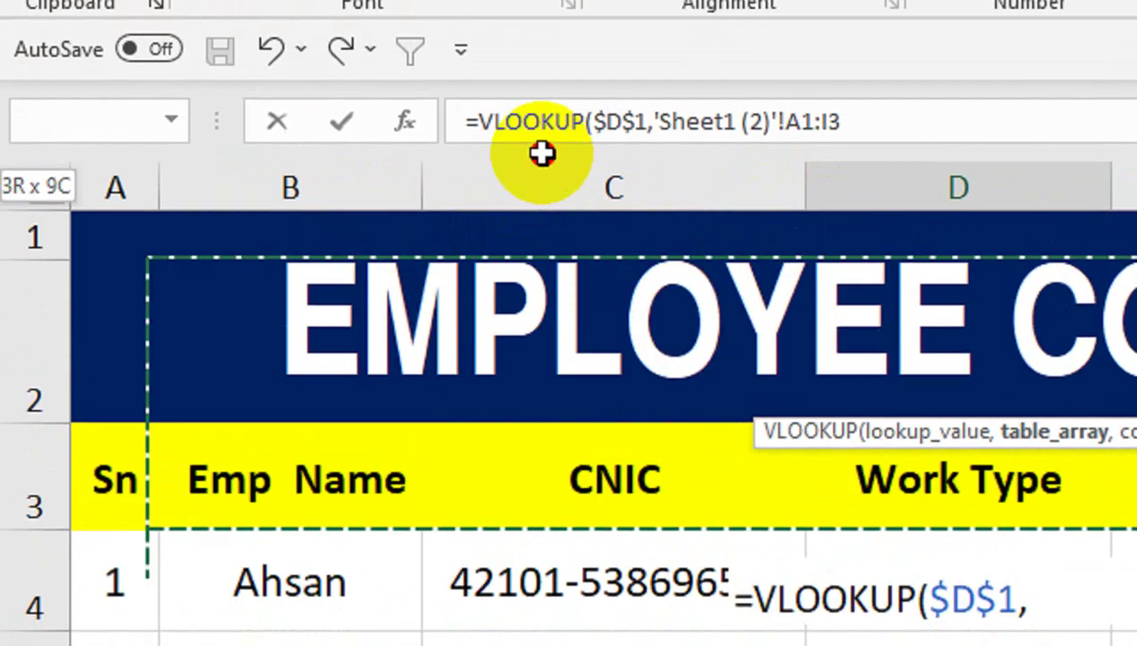
{"action": "left_click", "coordinate": [617, 575]}
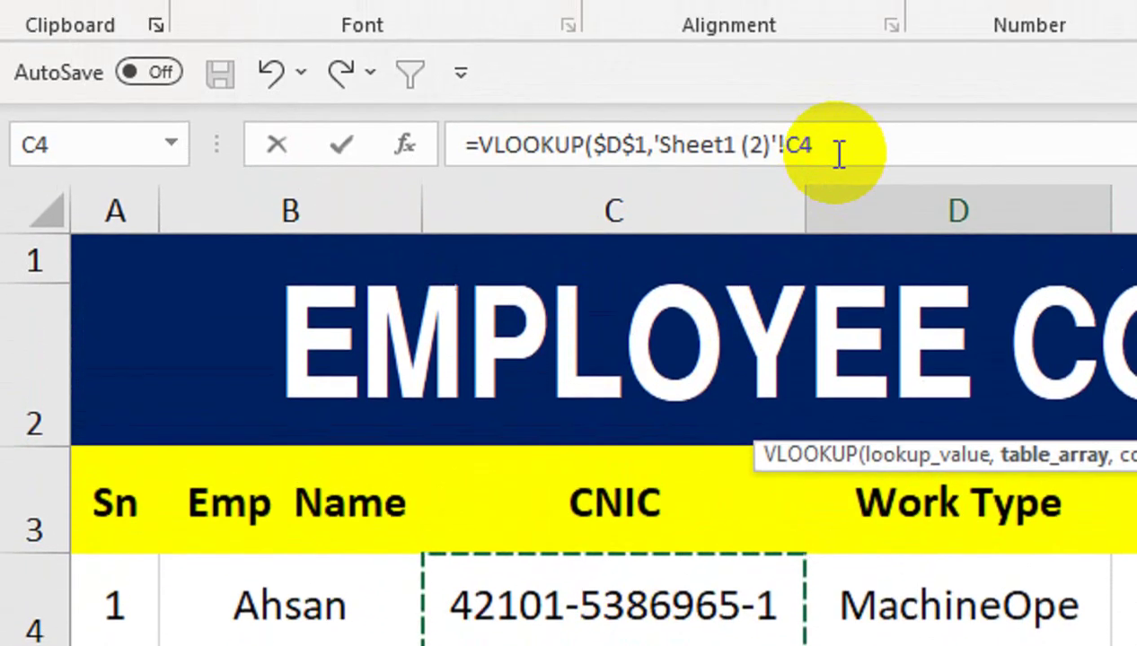
{"action": "left_click_drag", "start_coordinate": [799, 144], "coordinate": [669, 160]}
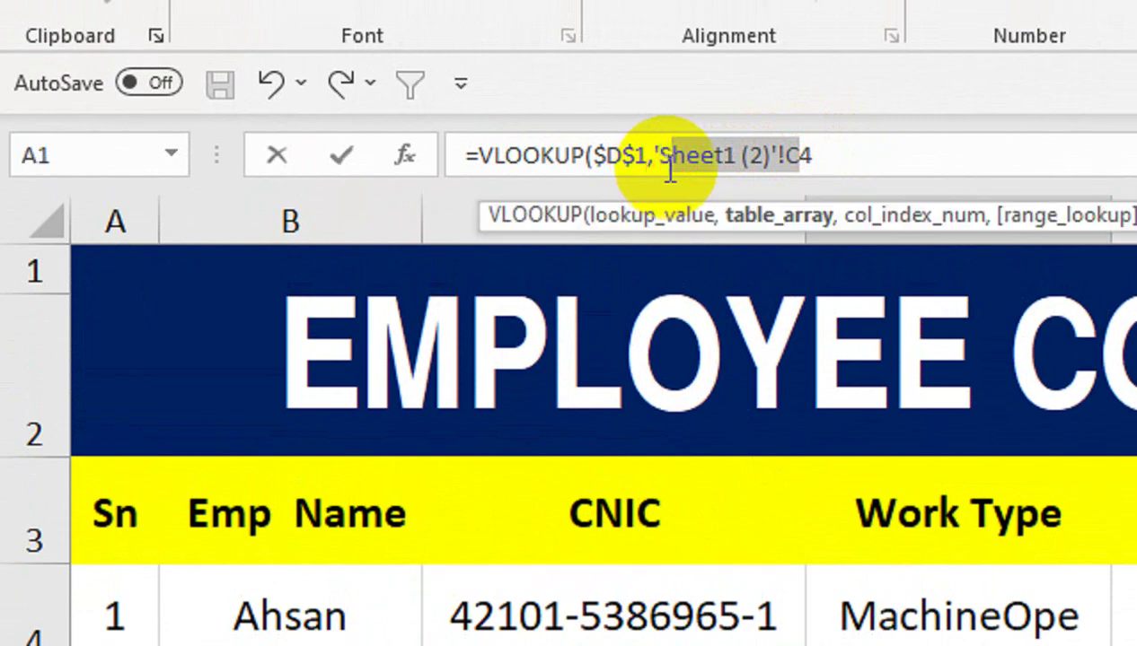
{"action": "key", "text": "BackSpace"}
{"action": "key", "text": "BackSpace"}
{"action": "key", "text": "BackSpace"}
{"action": "key", "text": "BackSpace"}
{"action": "key", "text": "BackSpace"}
{"action": "key", "text": "BackSpace"}
{"action": "key", "text": "BackSpace"}
{"action": "key", "text": "BackSpace"}
{"action": "key", "text": "BackSpace"}
{"action": "key", "text": "BackSpace"}
{"action": "key", "text": "BackSpace"}
{"action": "key", "text": "BackSpace"}
{"action": "key", "text": "BackSpace"}
{"action": "key", "text": "BackSpace"}
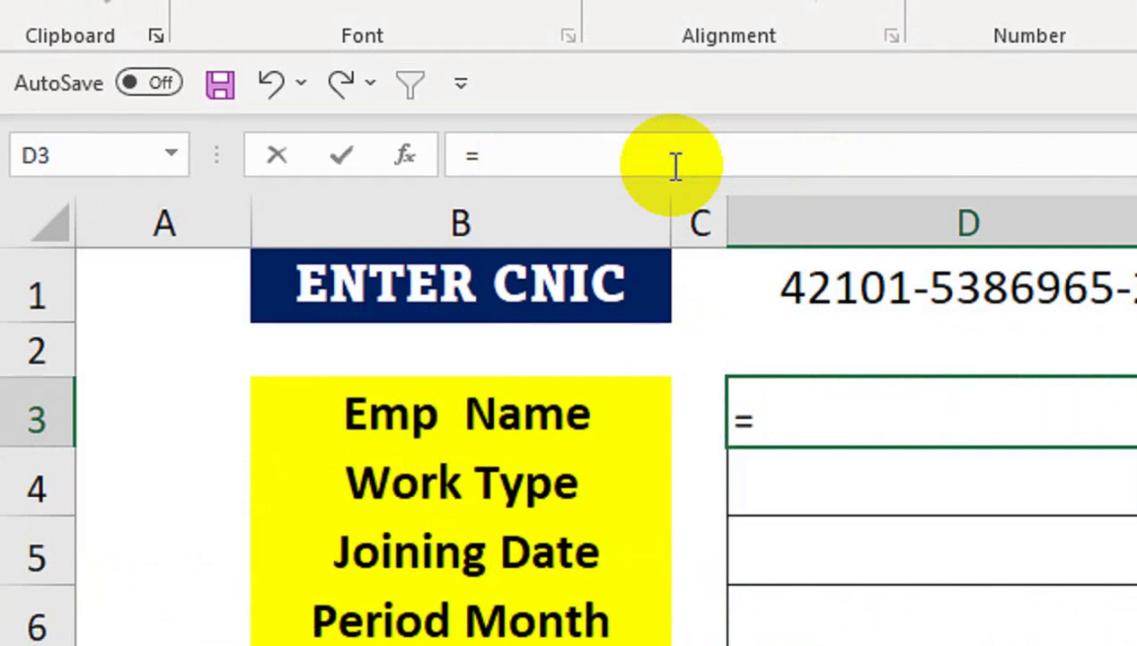
- Start an XLOOKUP in D3 with Sheet4!$D$1 as the lookup value
{"action": "type", "text": "XL"}
{"action": "key", "text": "Tab"}
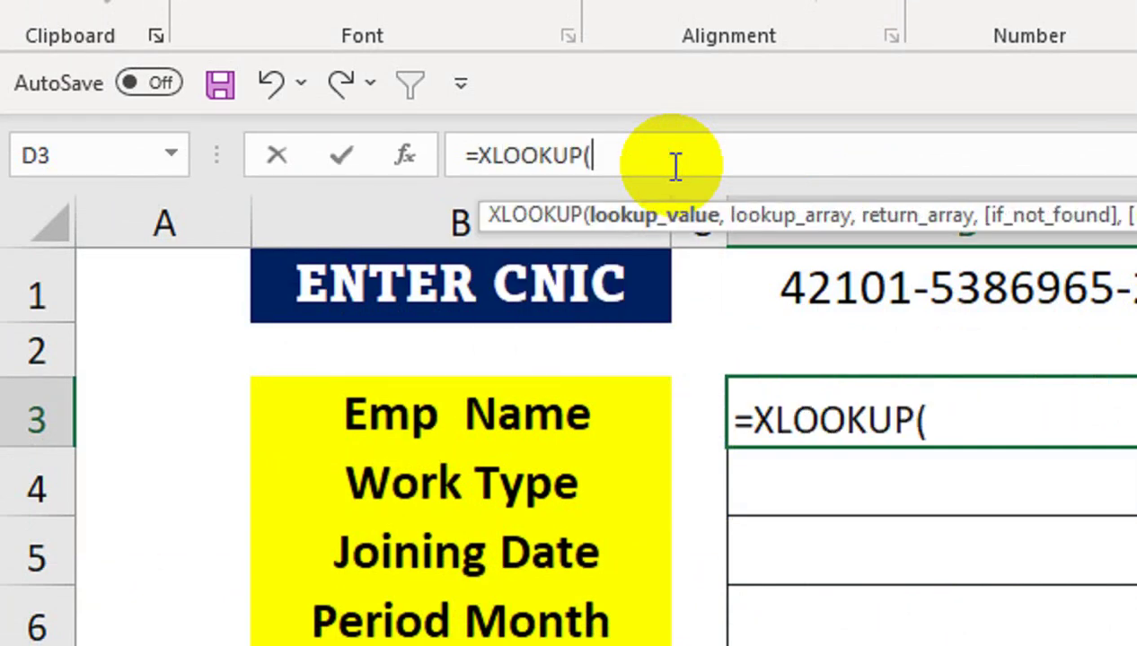
{"action": "left_click", "coordinate": [772, 303]}
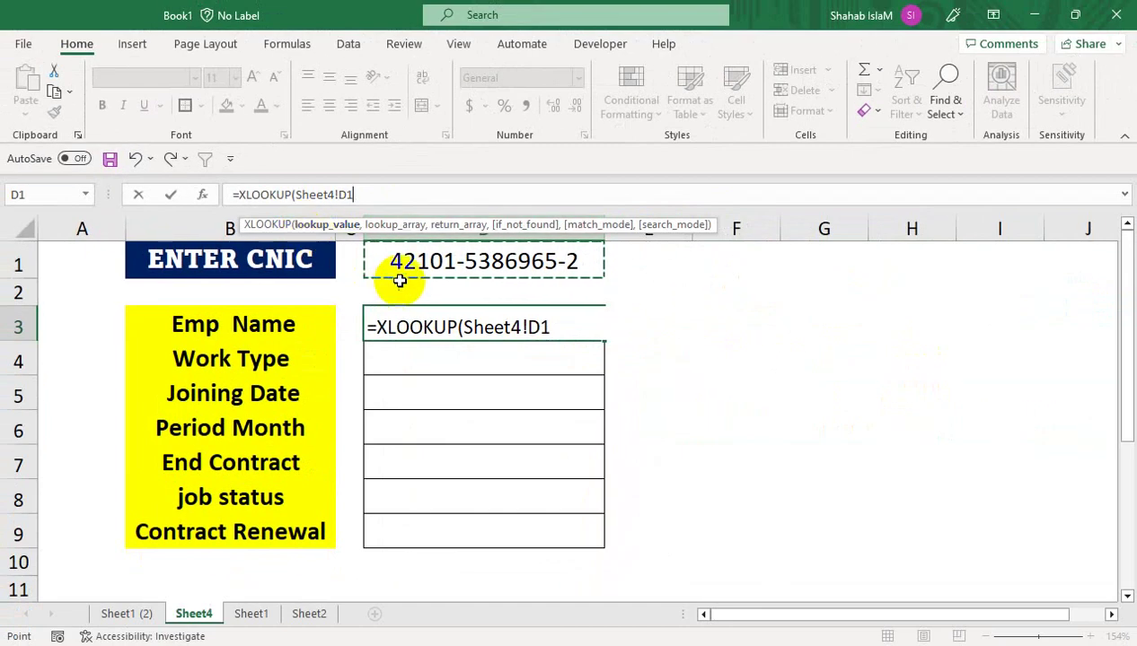
{"action": "key", "text": "F4"}
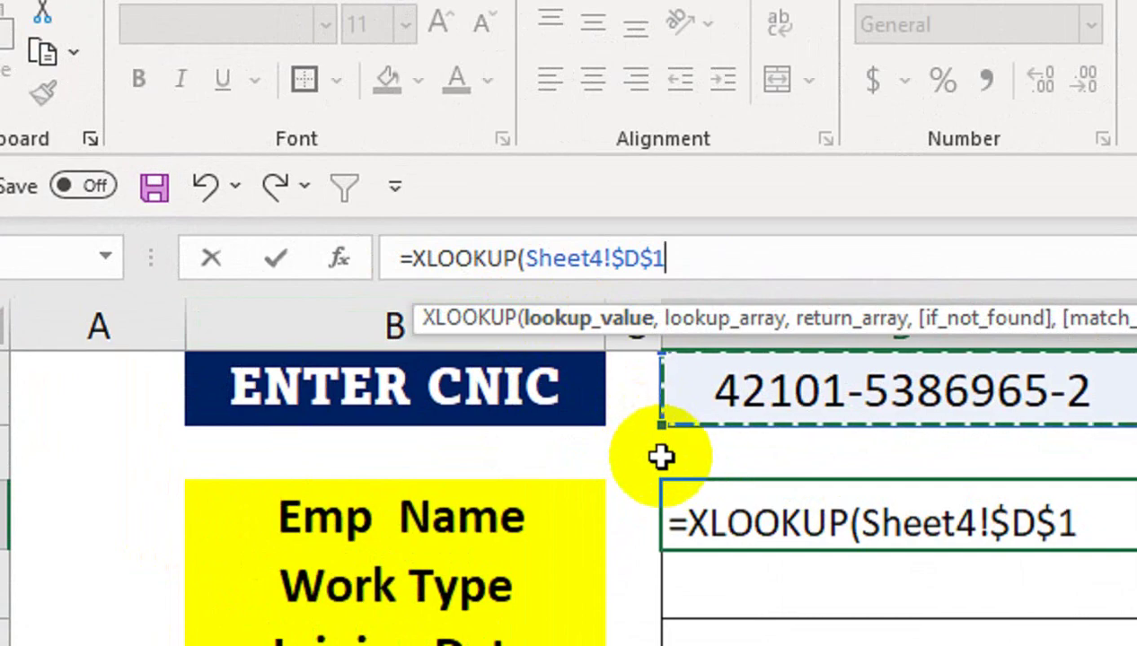
{"action": "type", "text": ","}
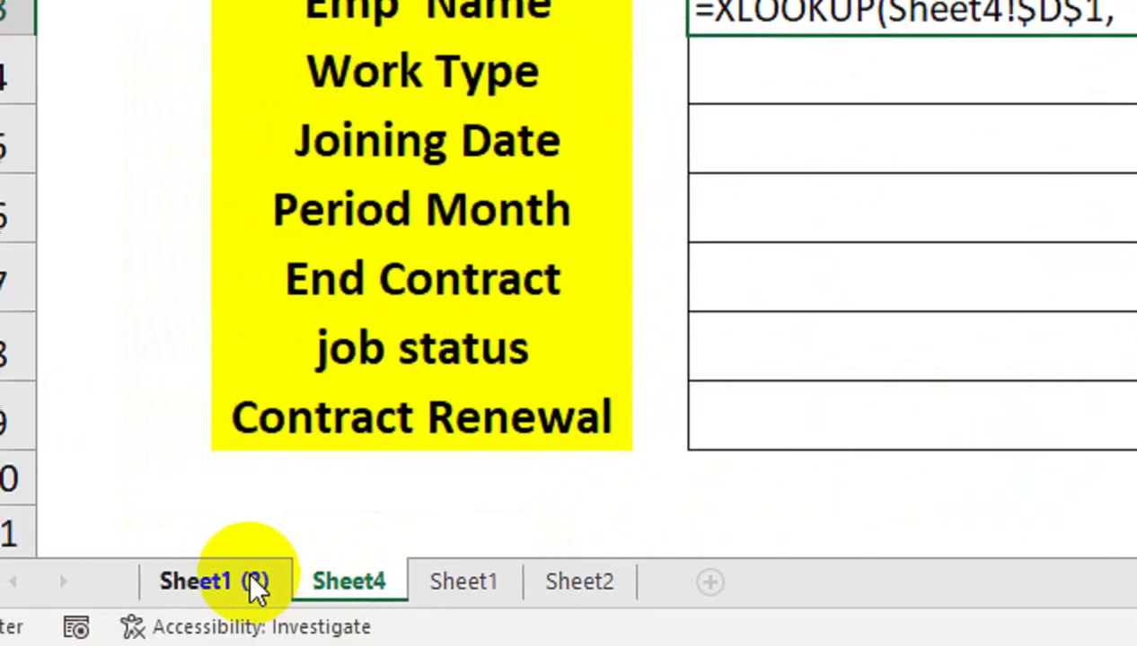
- Use 'Sheet1 (2)'!$C$4:$C$7 as the XLOOKUP lookup array
{"action": "left_click", "coordinate": [256, 585]}
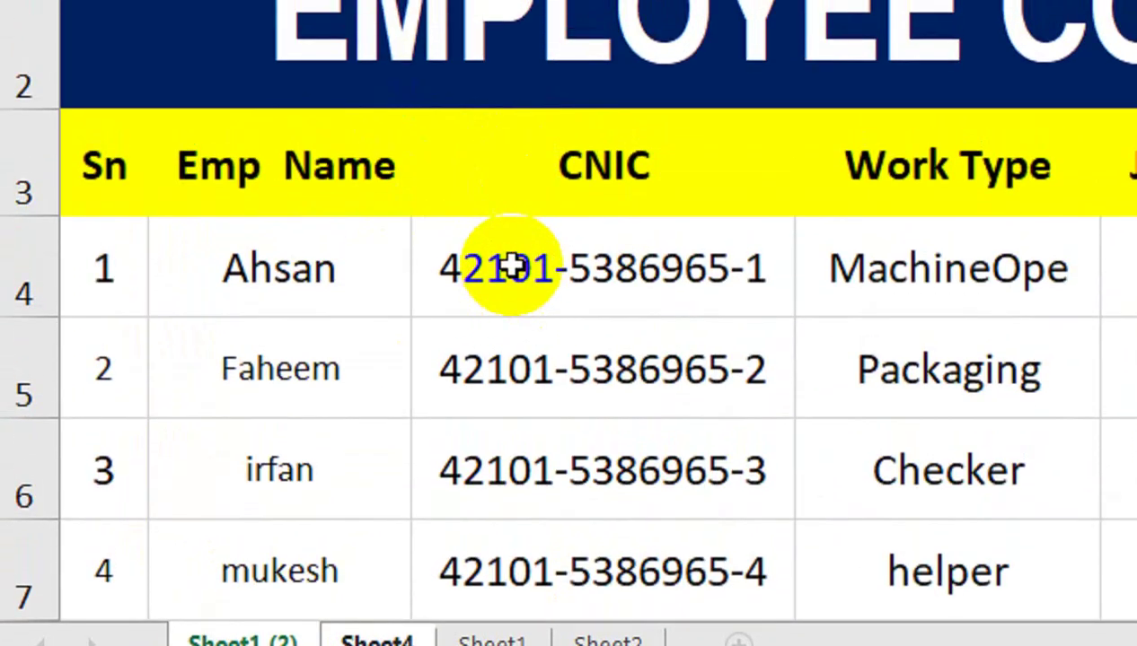
{"action": "left_click_drag", "start_coordinate": [532, 254], "coordinate": [541, 626]}
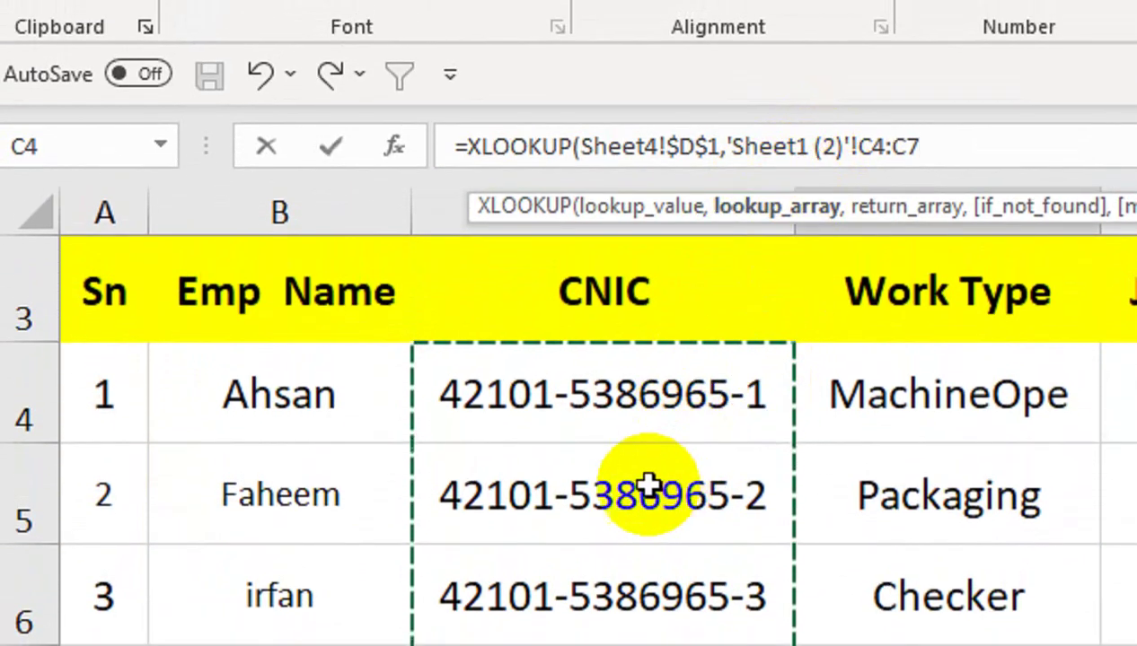
{"action": "key", "text": "F4"}
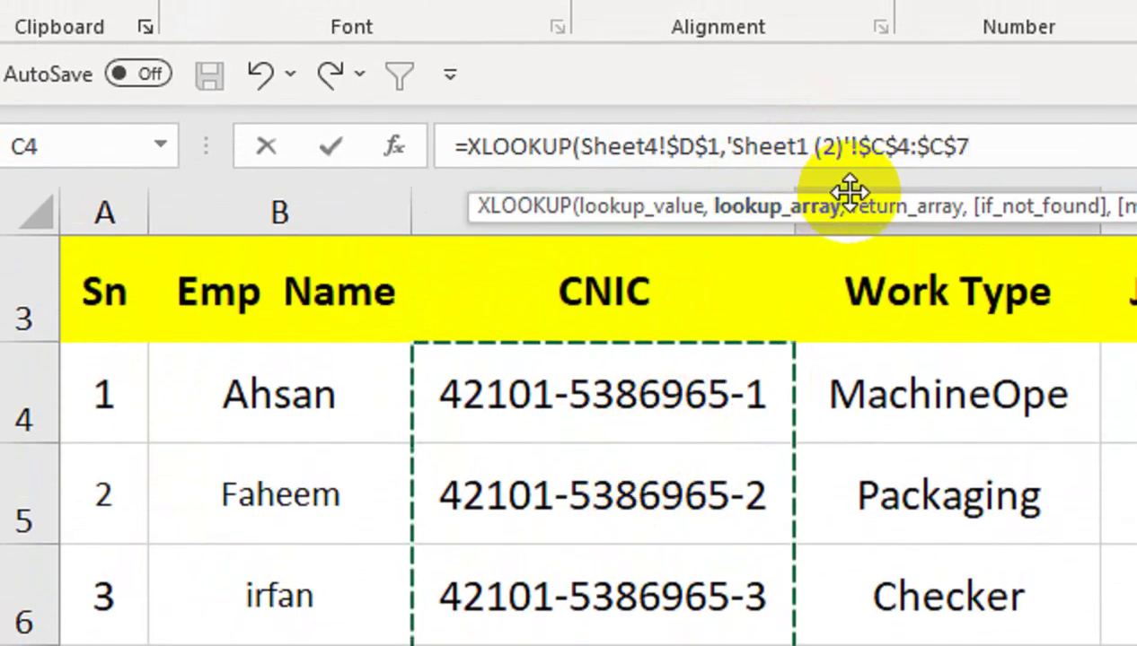
{"action": "type", "text": ","}
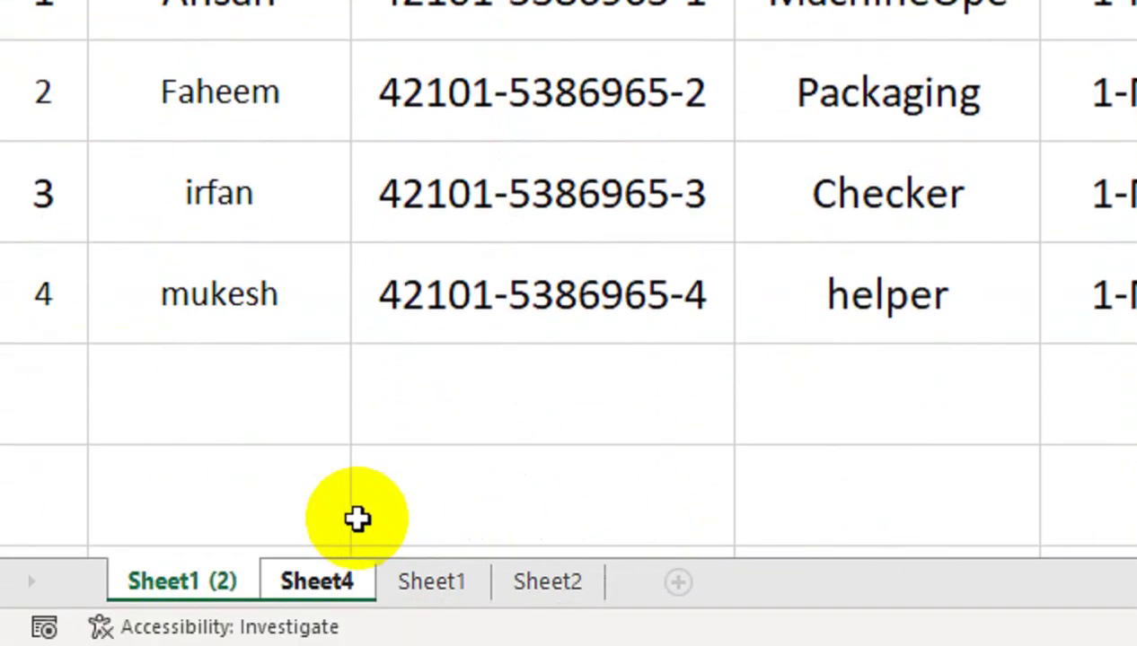
- Return names from B4:B7 with "NOT FOUND" fallback and exact match 0, then commit
{"action": "left_click", "coordinate": [296, 404]}
{"action": "left_click_drag", "start_coordinate": [284, 178], "coordinate": [292, 439]}
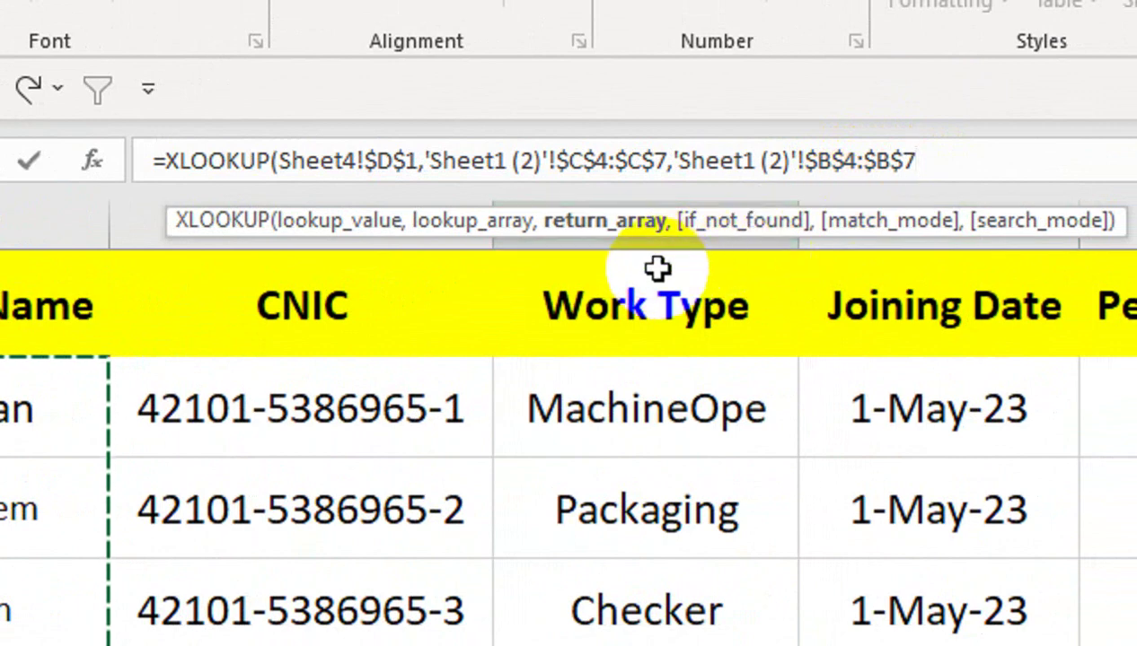
{"action": "type", "text": ",\"NOT FOUND"}
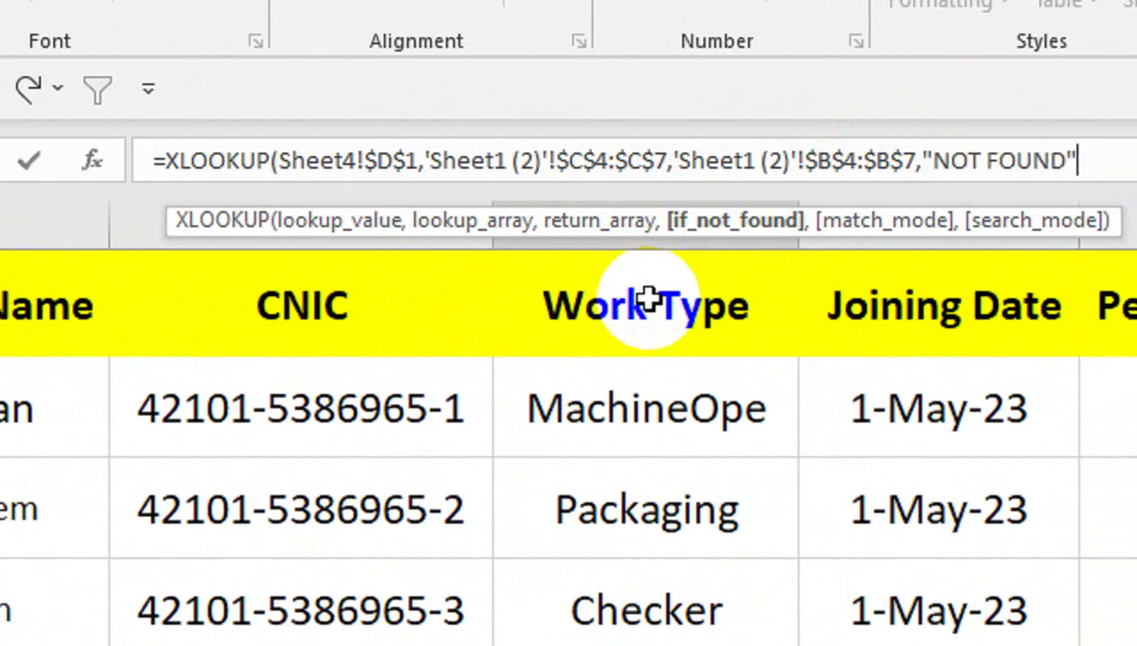
{"action": "type", "text": ","}
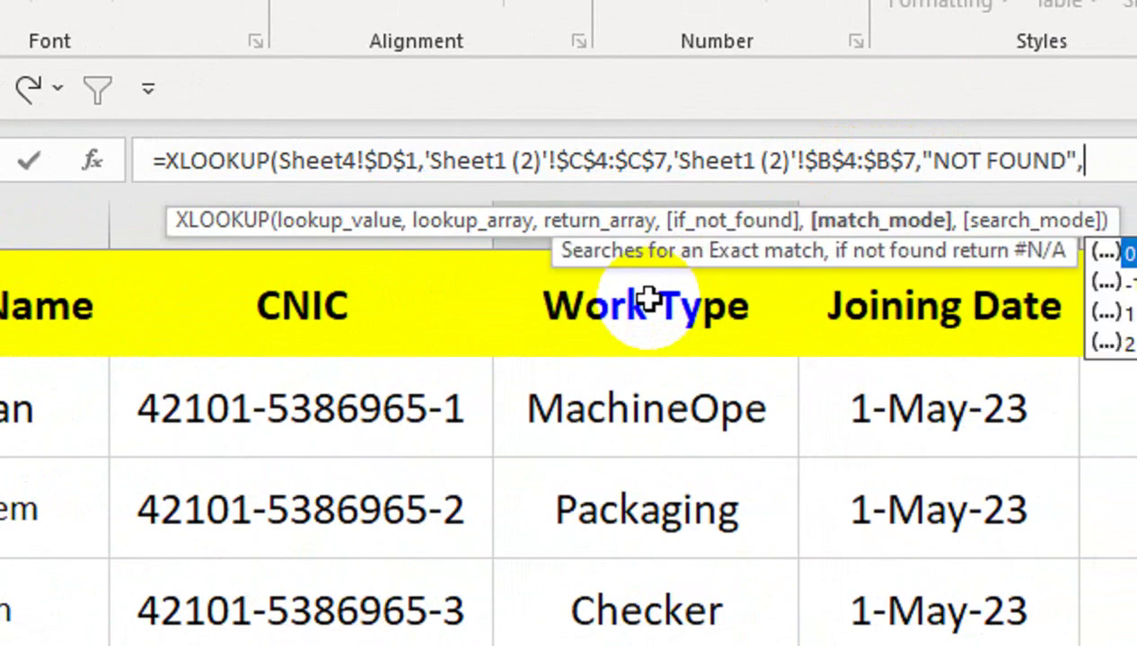
{"action": "left_click", "coordinate": [1104, 283]}
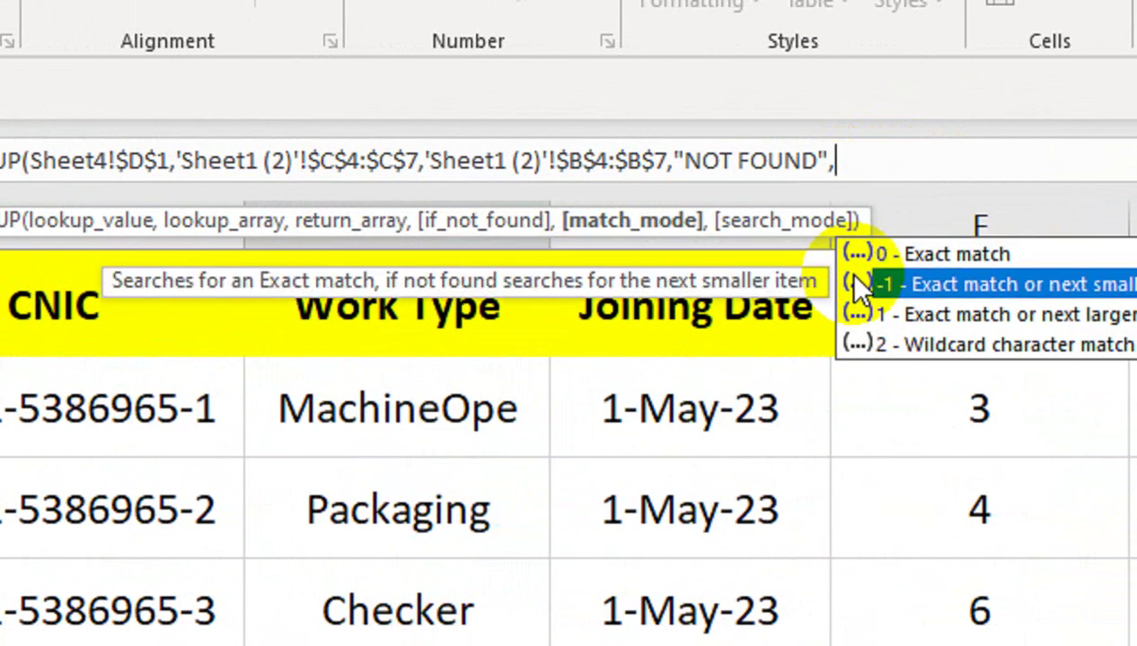
{"action": "type", "text": "0)"}
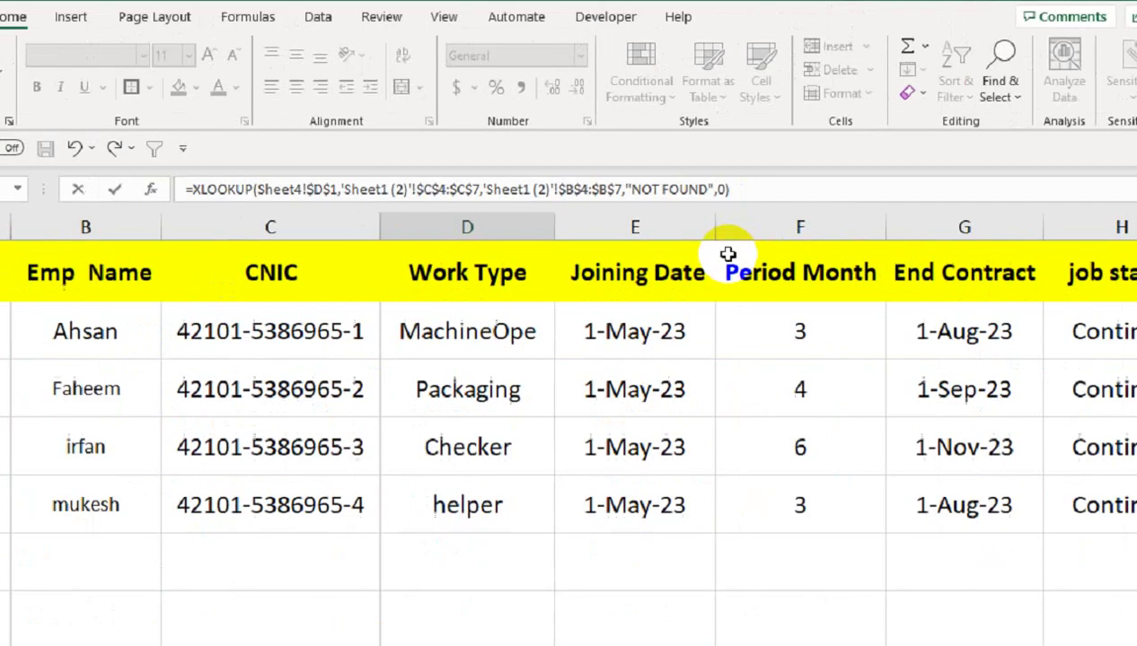
{"action": "key", "text": "Return"}
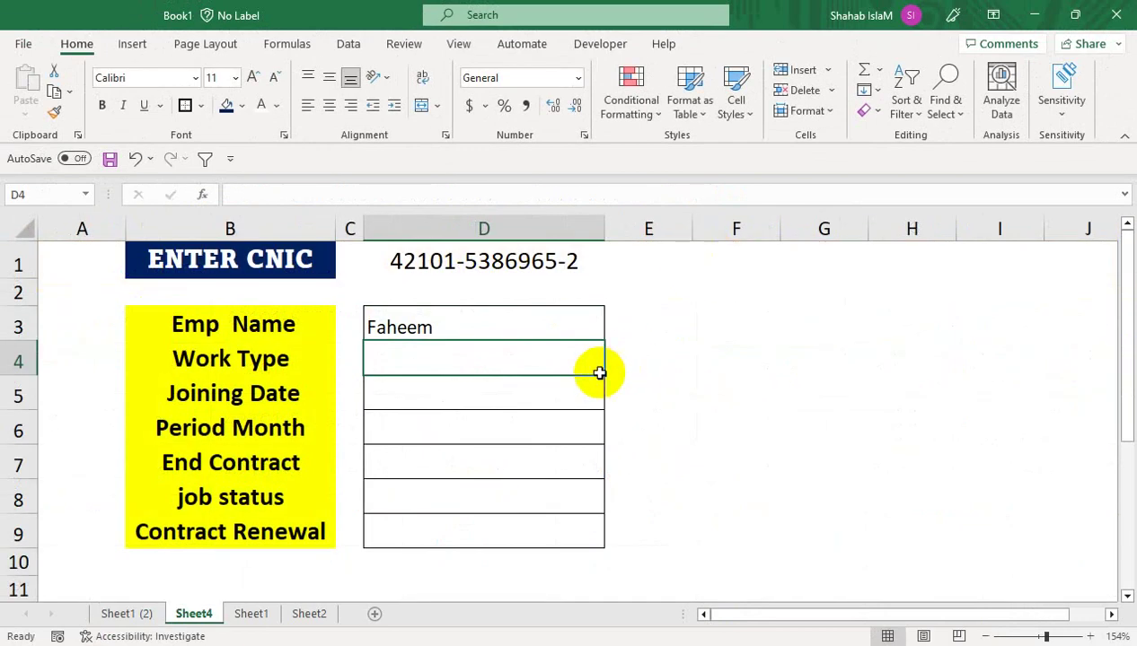
- Center the lookup results in D3:D9 and recheck the Emp Name formula in D3
{"action": "left_click_drag", "start_coordinate": [474, 324], "coordinate": [454, 531]}
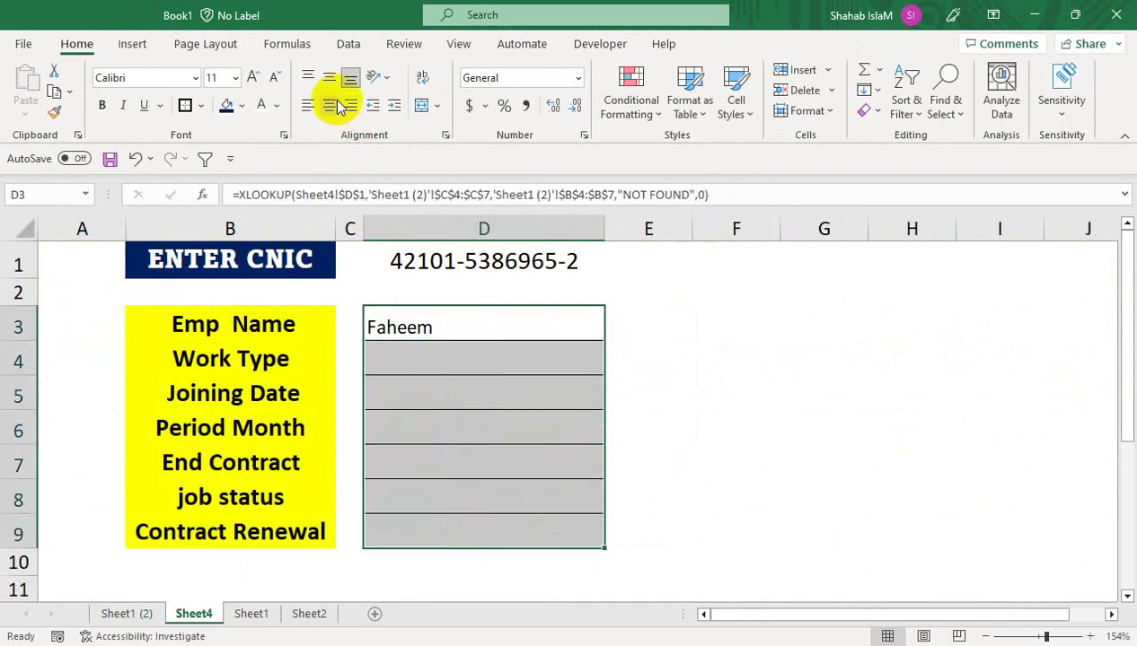
{"action": "left_click", "coordinate": [454, 328]}
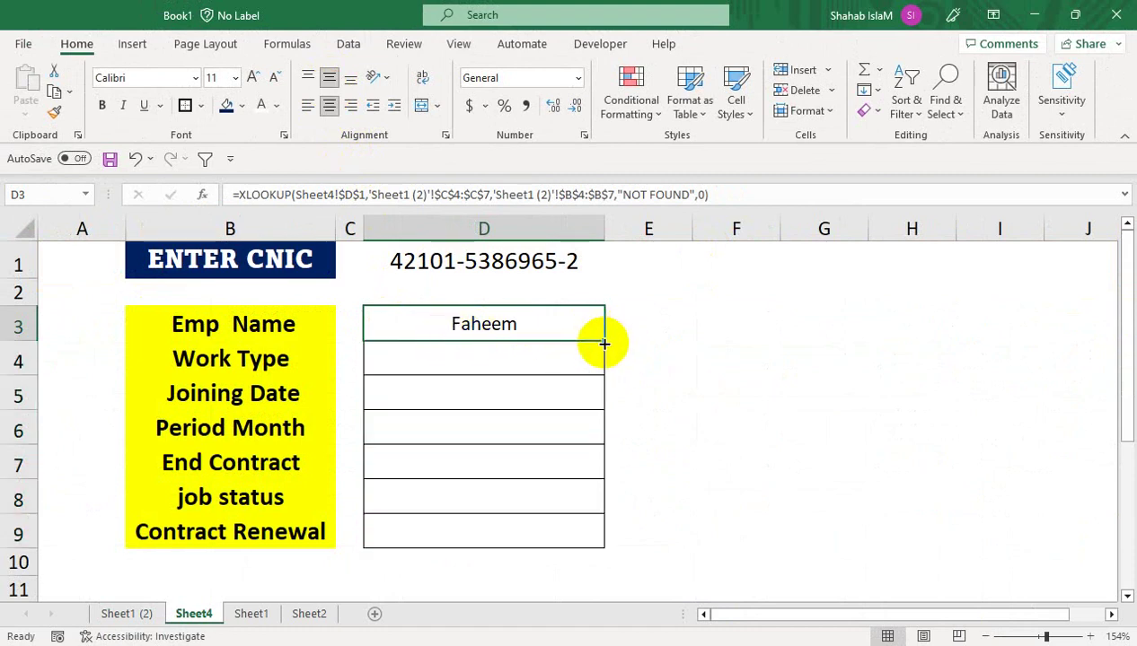
{"action": "left_click", "coordinate": [117, 614]}
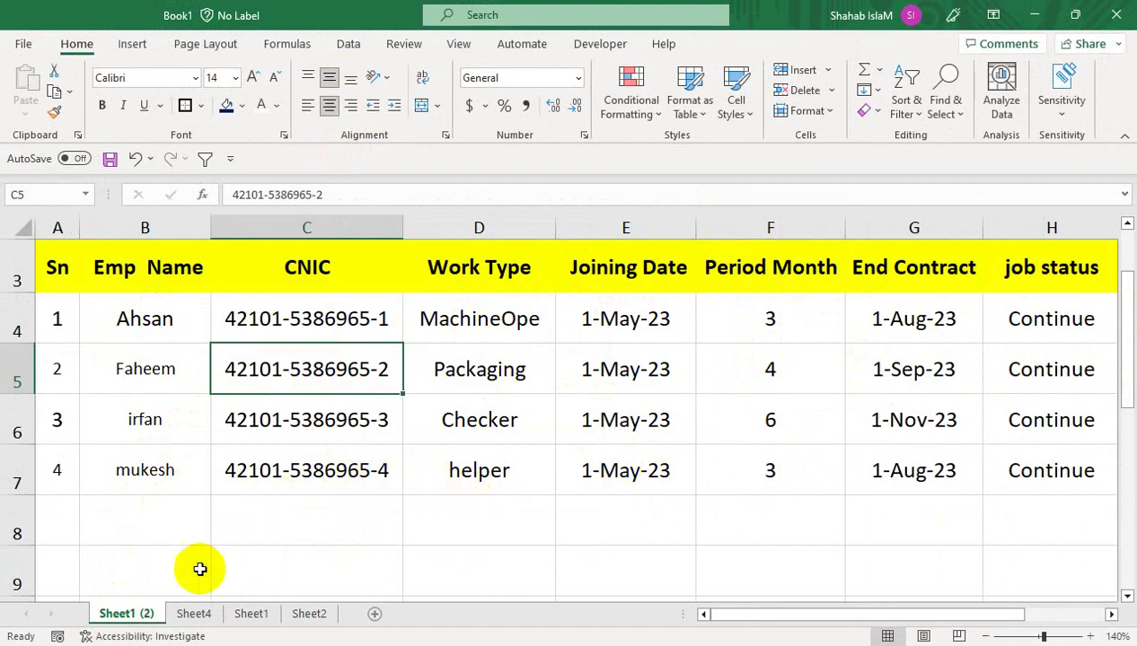
{"action": "left_click", "coordinate": [194, 614]}
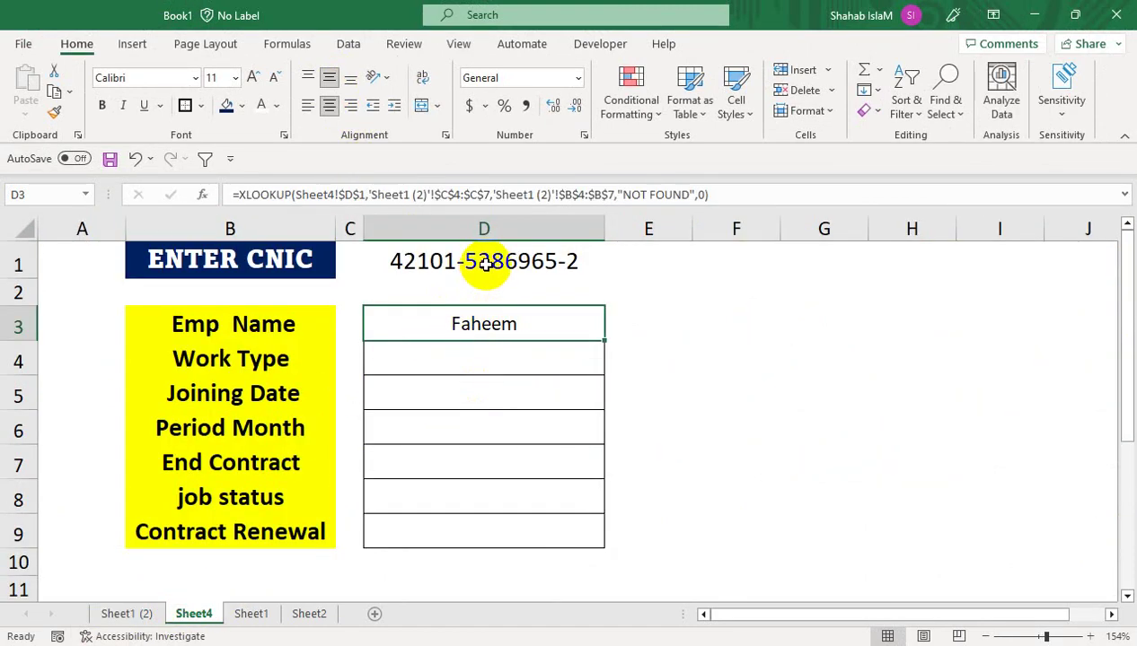
{"action": "left_click", "coordinate": [485, 263]}
{"action": "left_click", "coordinate": [426, 376]}
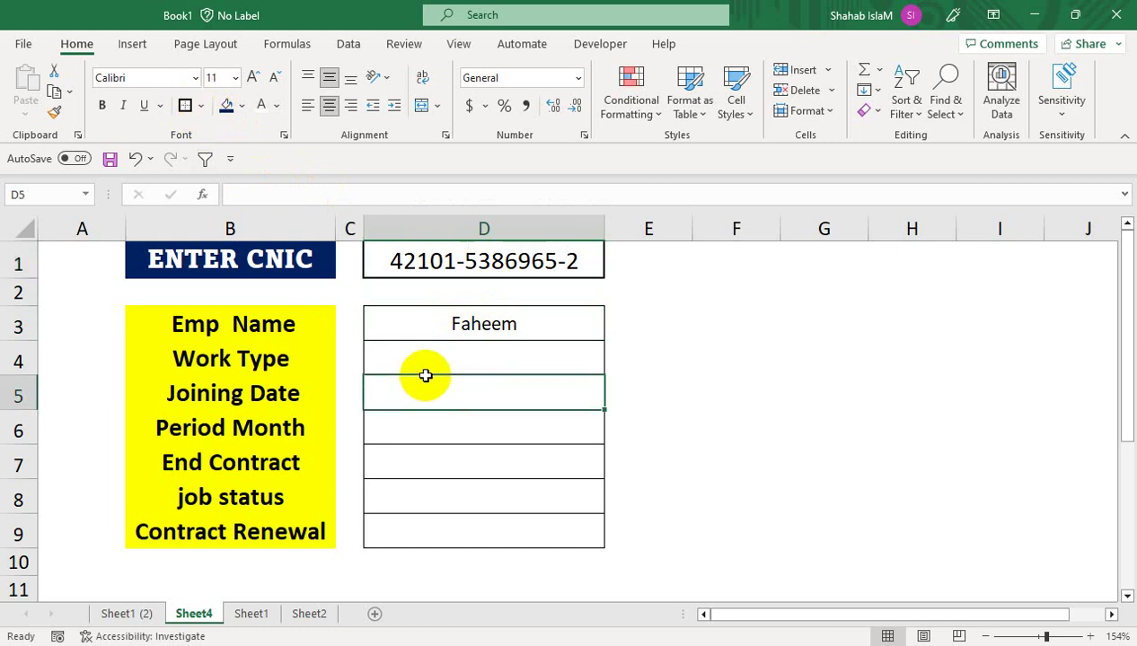
{"action": "left_click", "coordinate": [491, 331]}
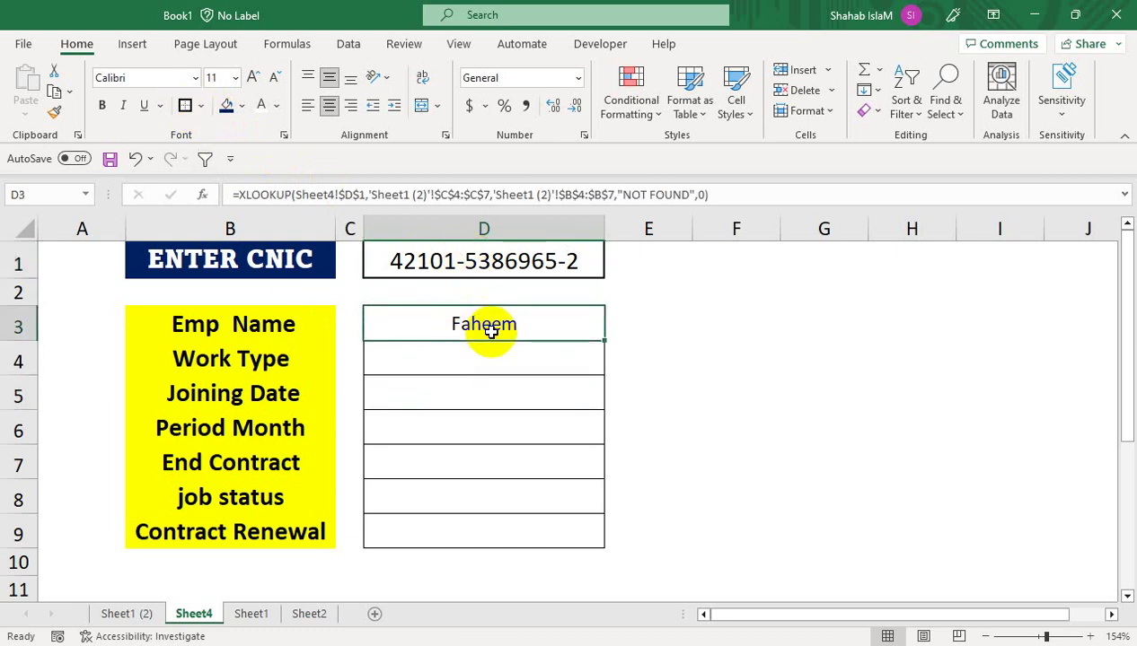
{"action": "key", "text": "Return"}
{"action": "left_click", "coordinate": [474, 325]}
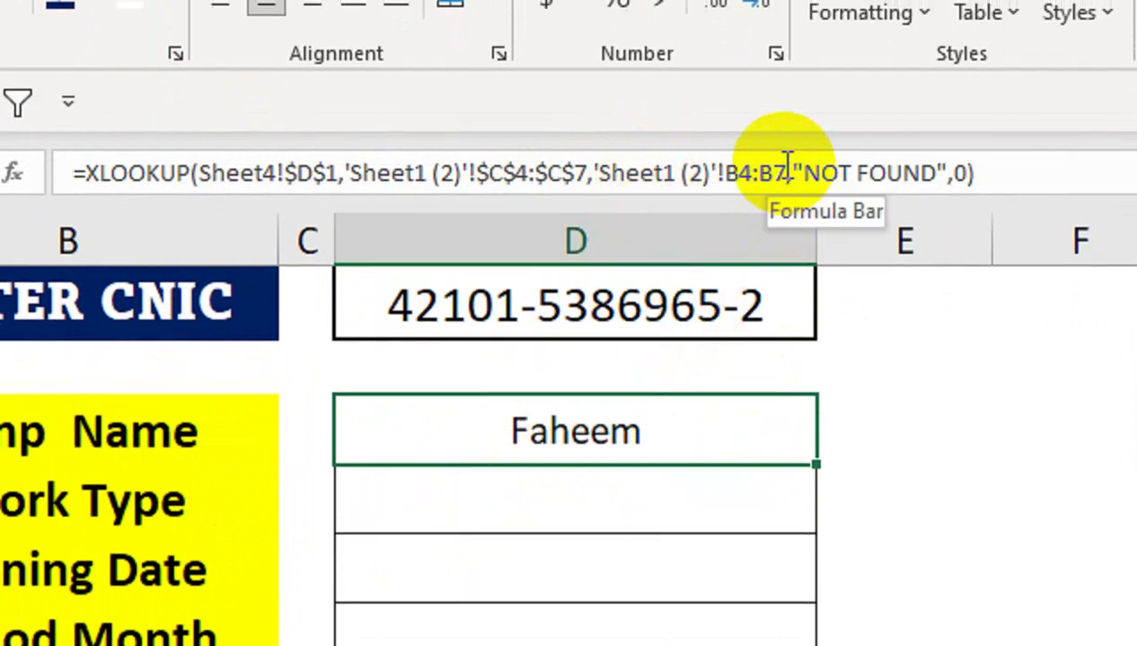
- Make the B4:B7 return range absolute and copy the name formula down to Work Type
{"action": "left_click_drag", "start_coordinate": [786, 165], "coordinate": [729, 172]}
{"action": "key", "text": "F4"}
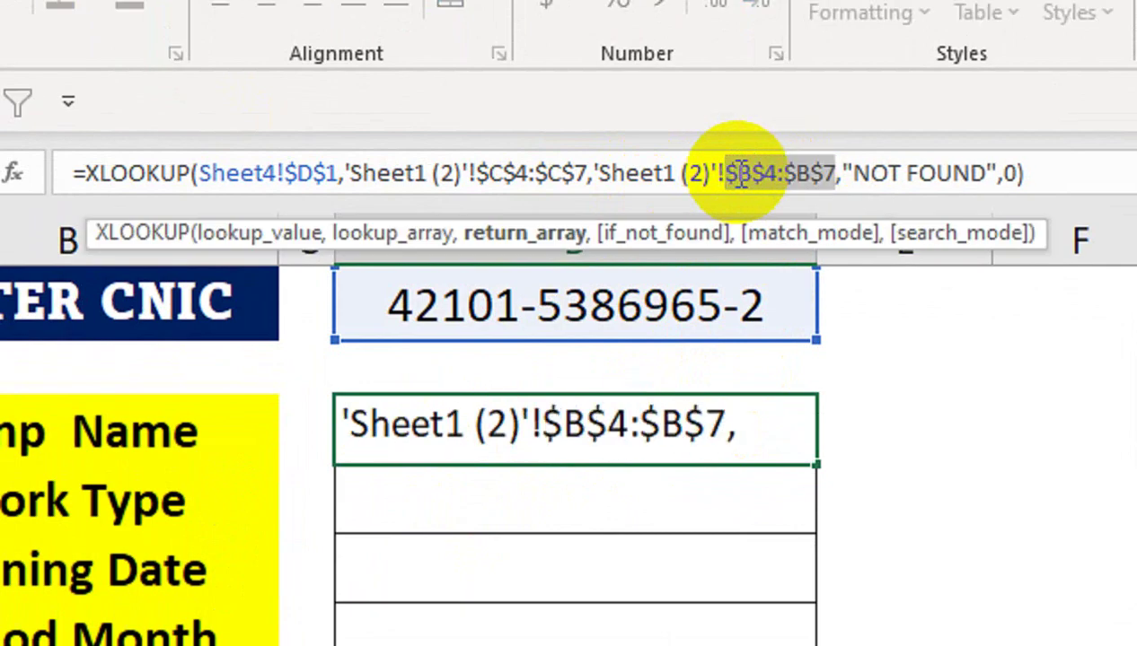
{"action": "key", "text": "Return"}
{"action": "left_click", "coordinate": [687, 422]}
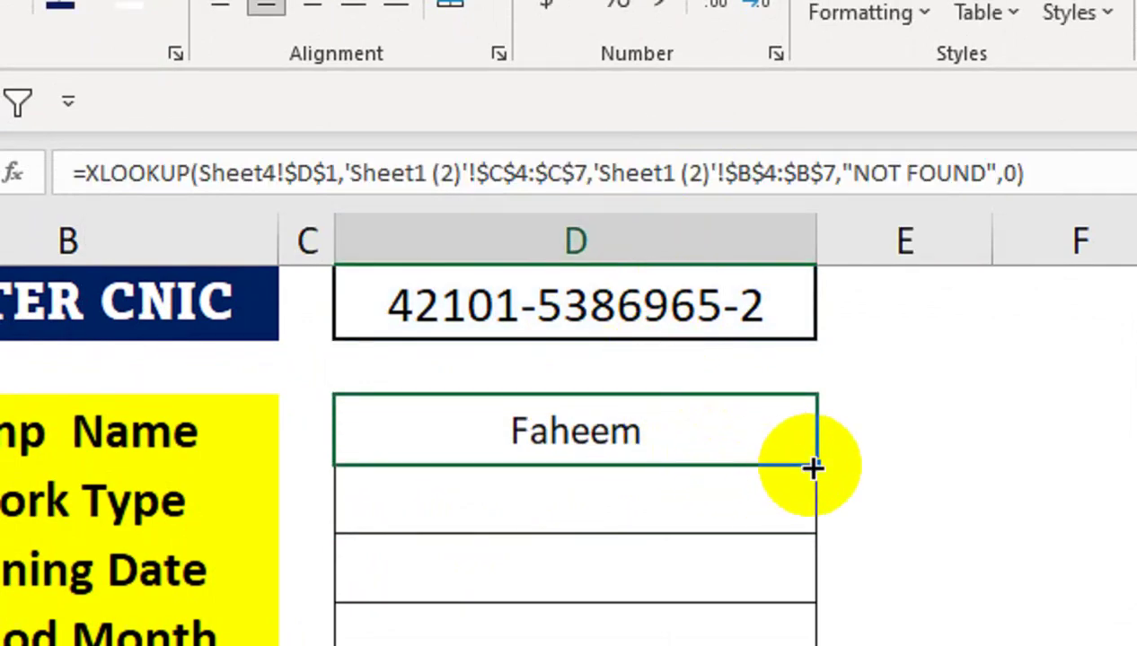
{"action": "left_click_drag", "start_coordinate": [812, 467], "coordinate": [814, 517]}
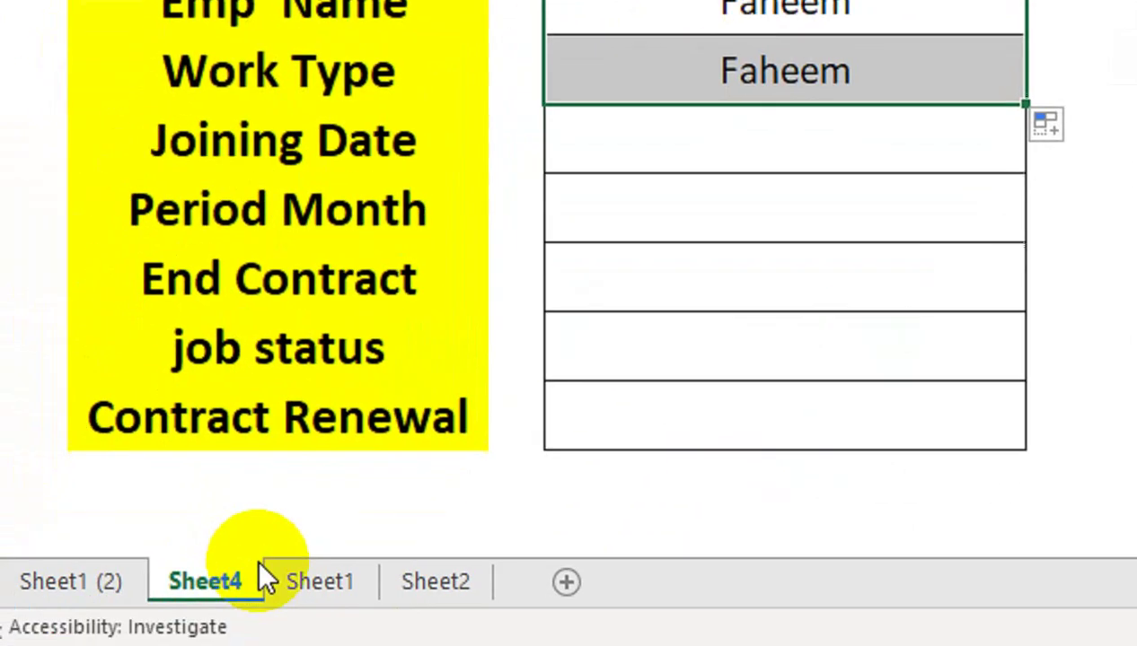
- Change the Work Type formula's return range to $D$4:$D$7 so it returns Packaging
{"action": "left_click", "coordinate": [101, 582]}
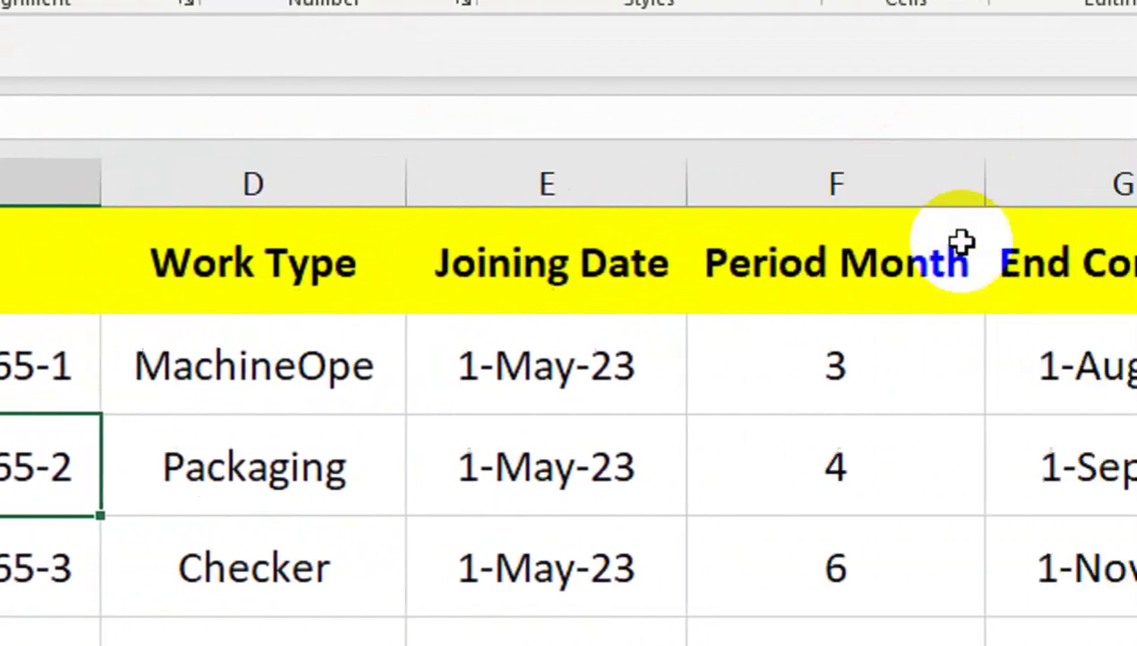
{"action": "left_click_drag", "start_coordinate": [101, 515], "coordinate": [90, 612]}
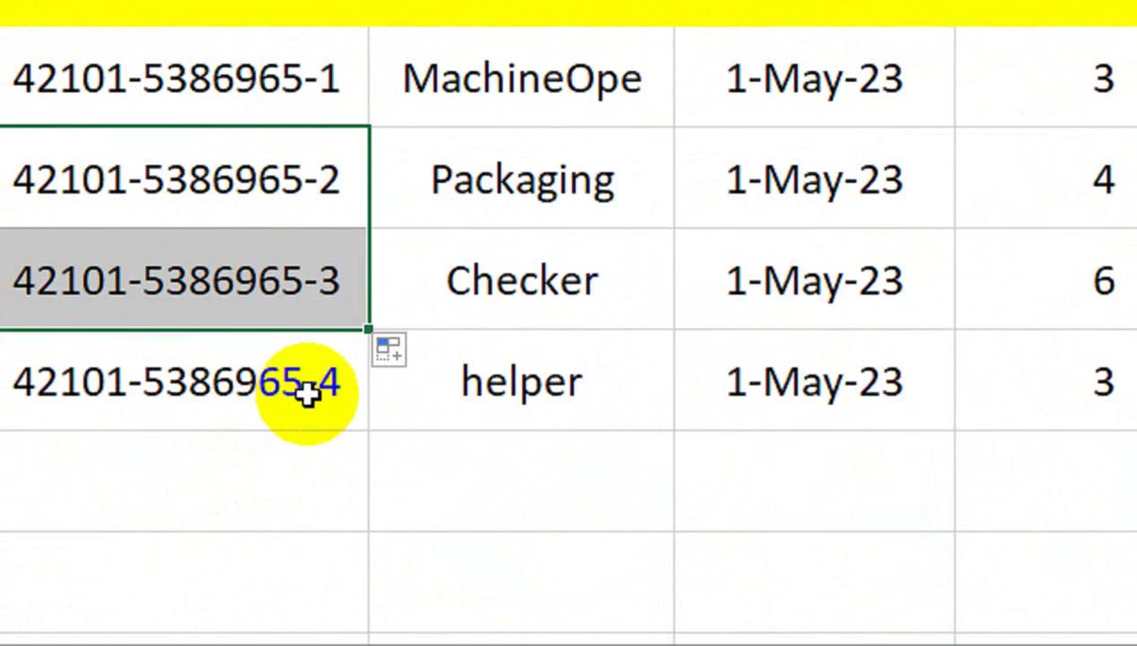
{"action": "left_click", "coordinate": [451, 281]}
{"action": "left_click", "coordinate": [144, 581]}
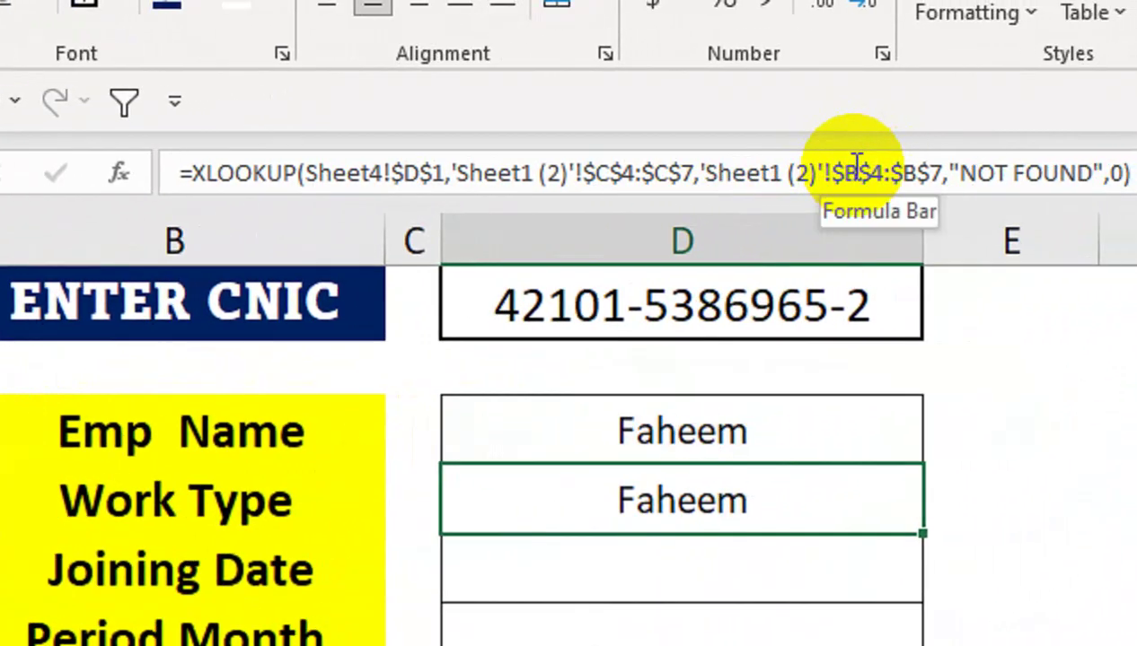
{"action": "left_click", "coordinate": [855, 165]}
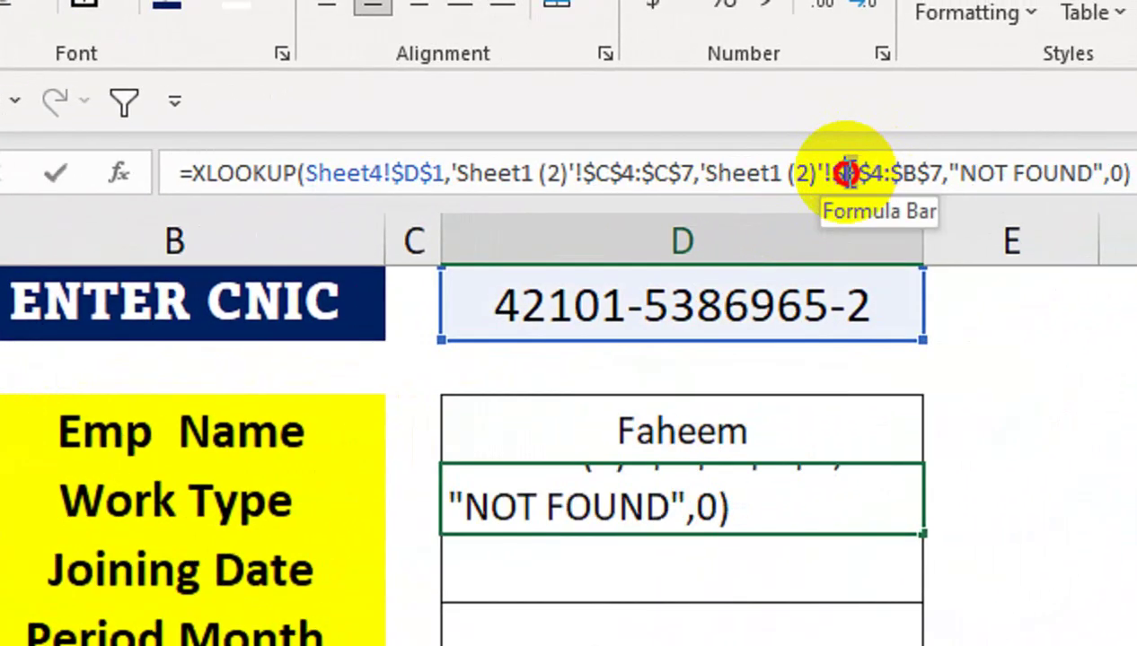
{"action": "left_click_drag", "start_coordinate": [847, 174], "coordinate": [845, 174]}
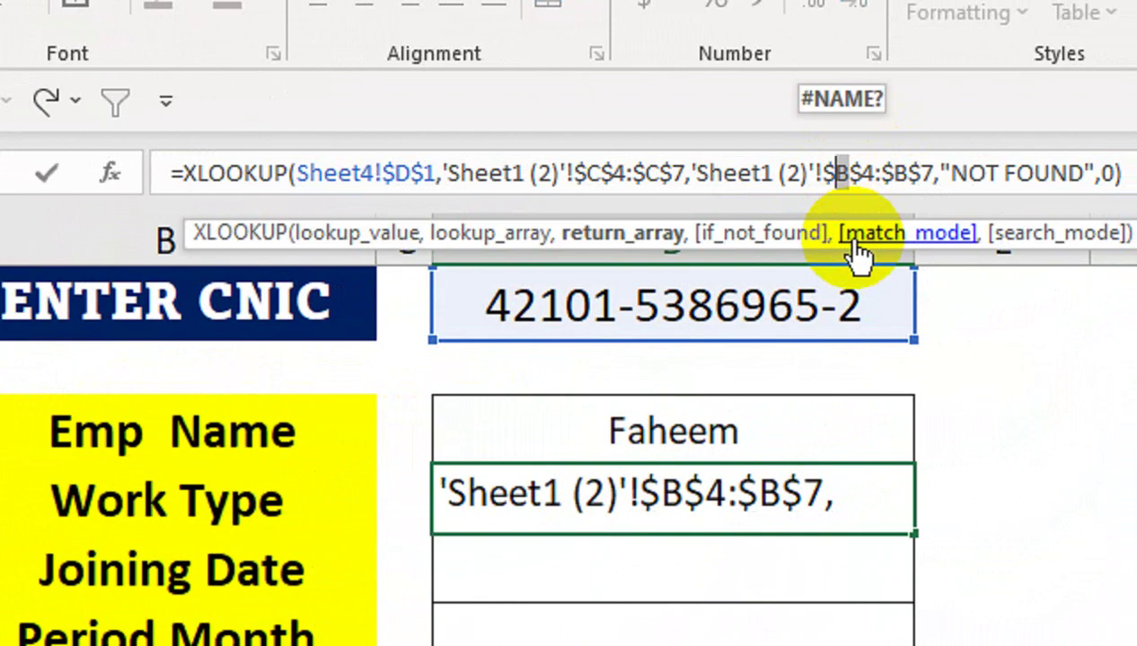
{"action": "type", "text": "D"}
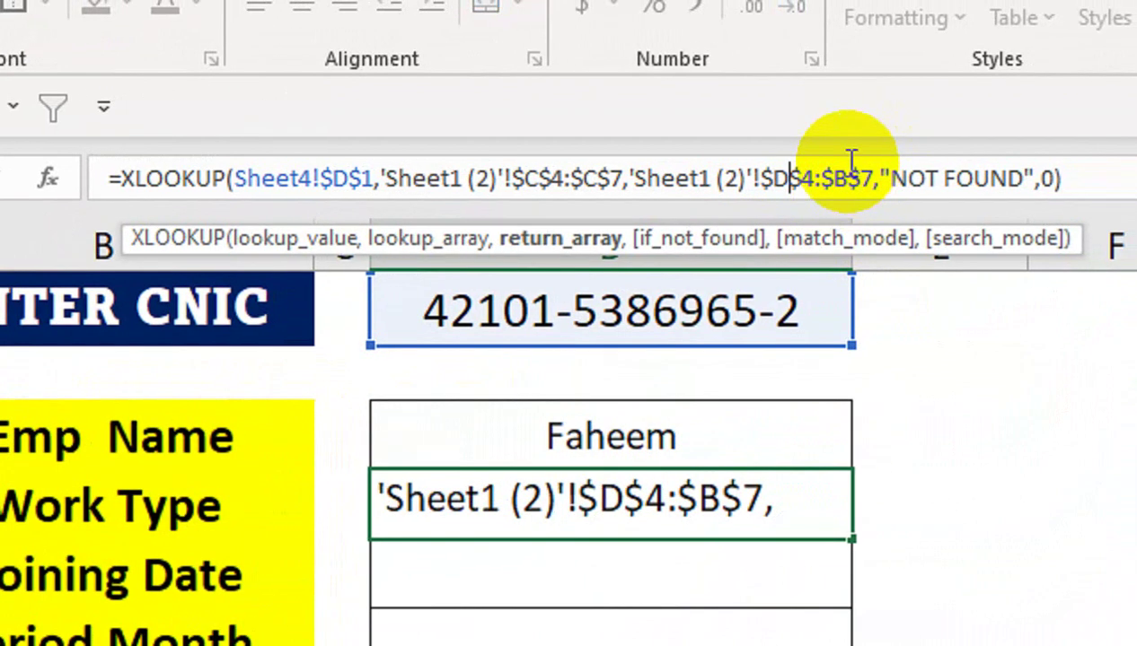
{"action": "key", "text": "BackSpace"}
{"action": "type", "text": "D"}
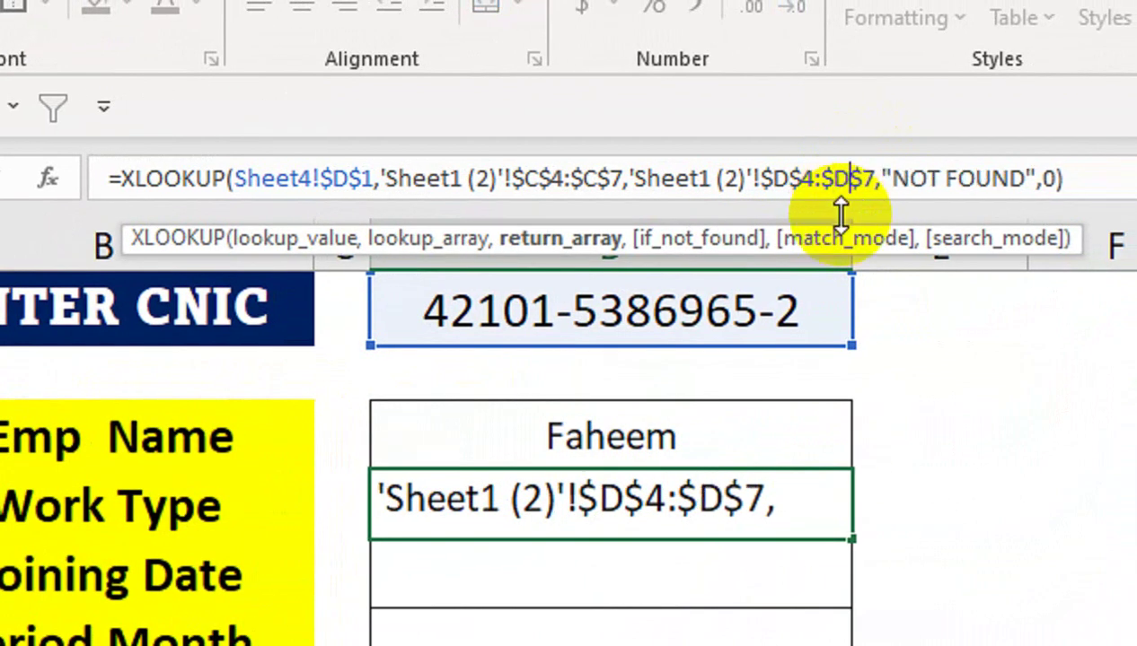
{"action": "key", "text": "Return"}
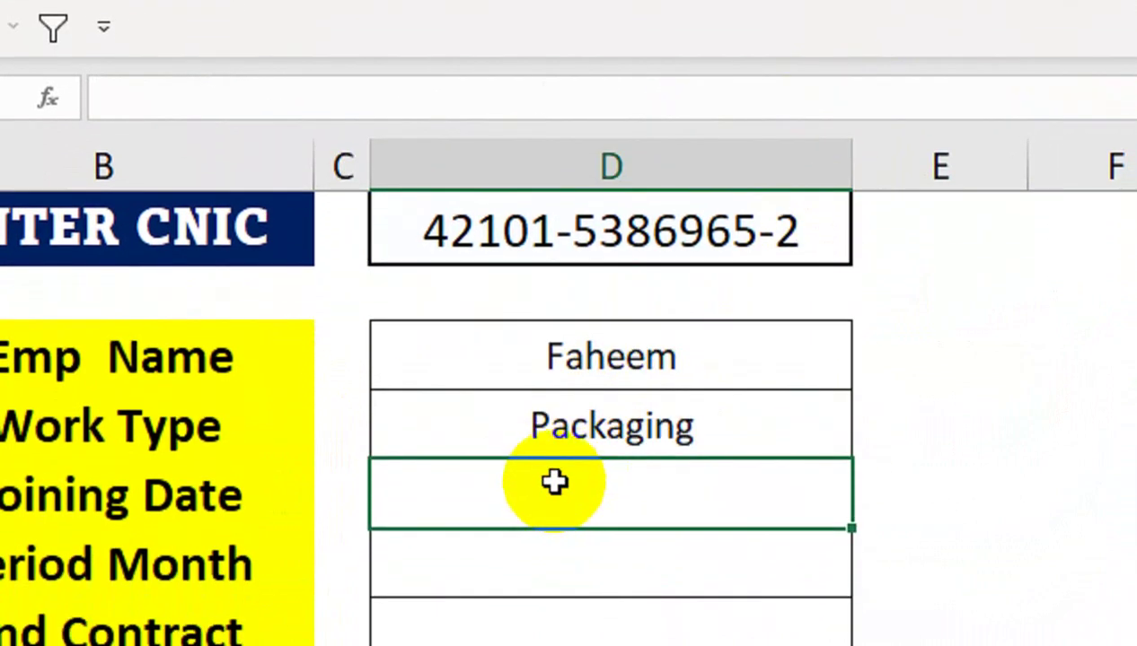
- Copy the lookup to Joining Date, return column E, and format it as a date (1-May-23)
{"action": "left_click", "coordinate": [748, 517]}
{"action": "left_click_drag", "start_coordinate": [849, 461], "coordinate": [850, 507]}
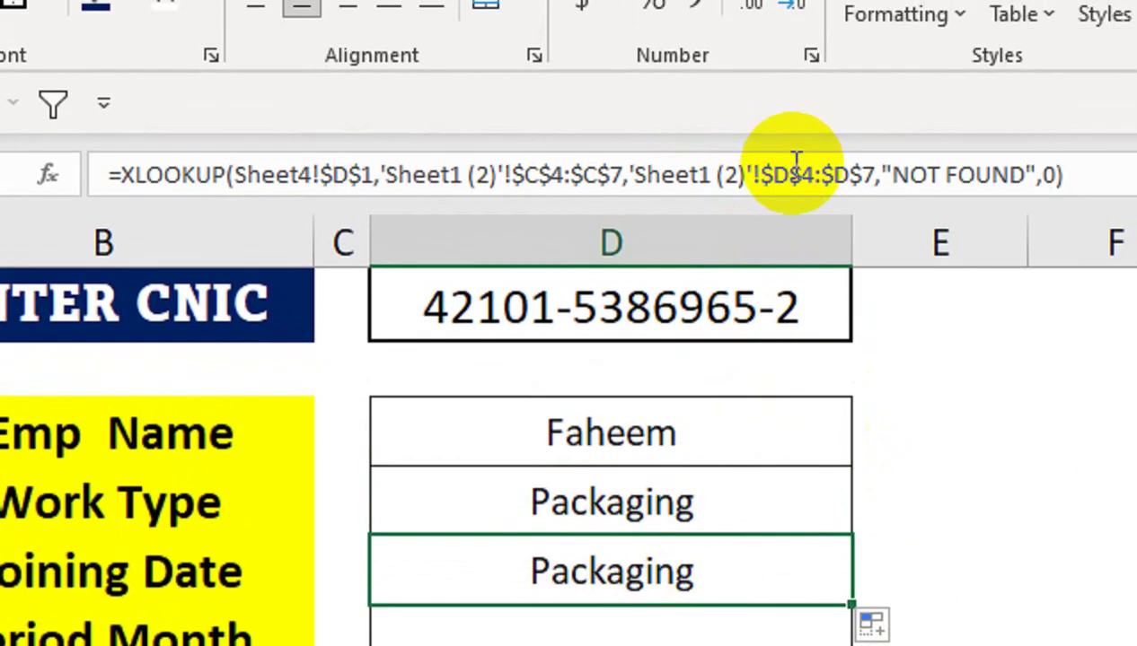
{"action": "left_click", "coordinate": [790, 143]}
{"action": "key", "text": "BackSpace"}
{"action": "type", "text": "E"}
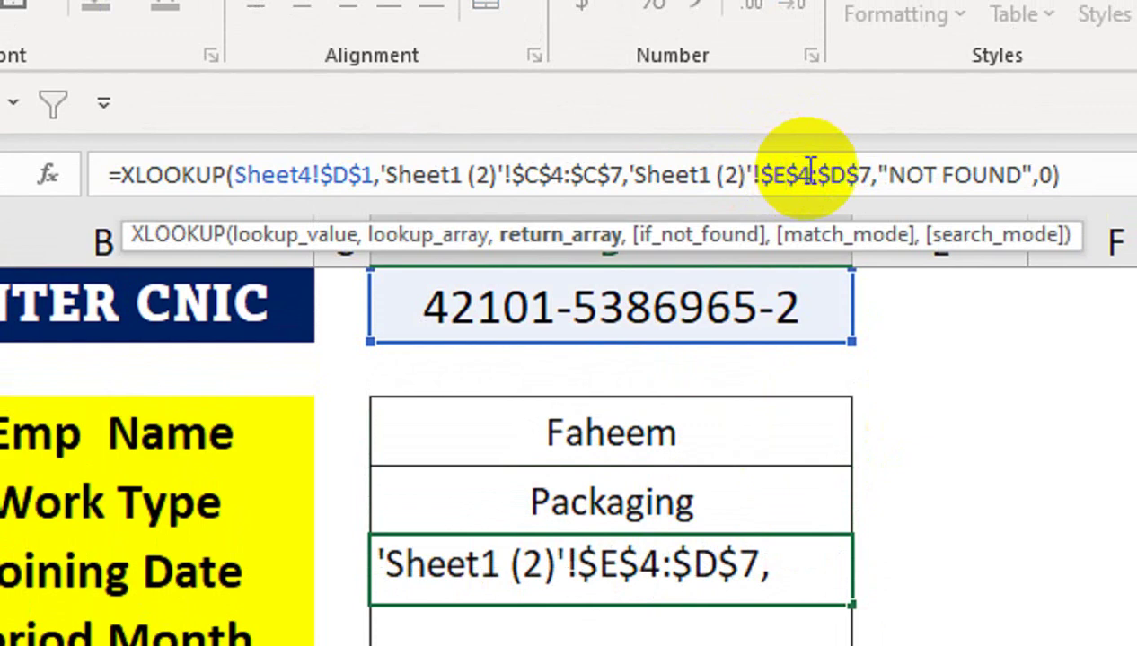
{"action": "key", "text": "BackSpace"}
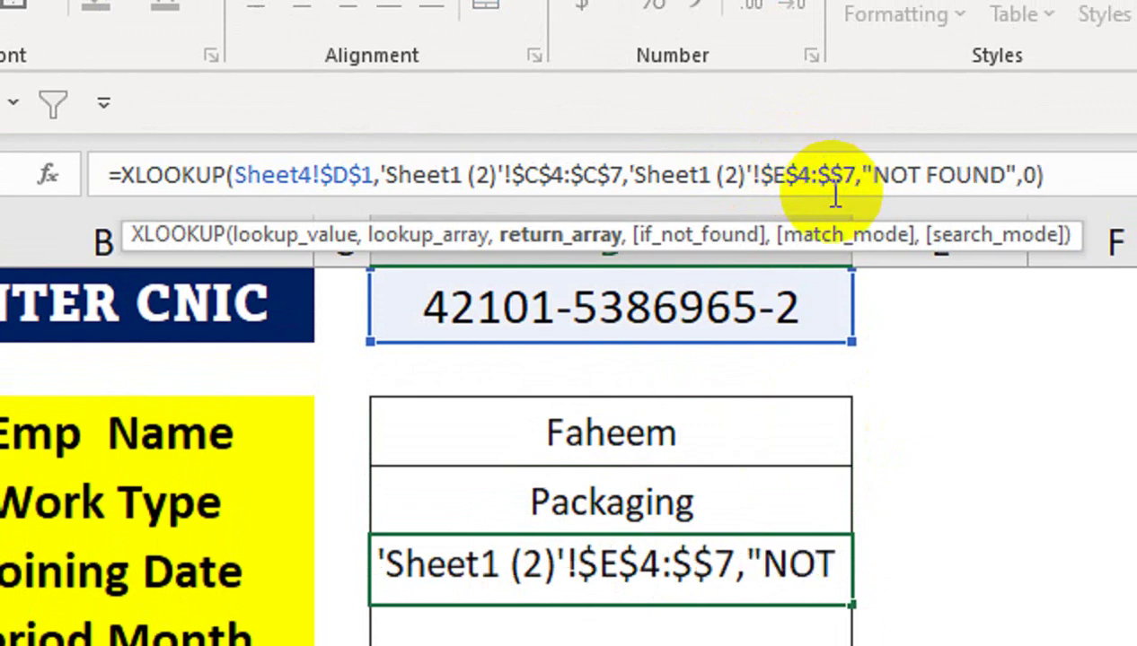
{"action": "type", "text": "E"}
{"action": "key", "text": "Return"}
{"action": "left_click", "coordinate": [650, 523]}
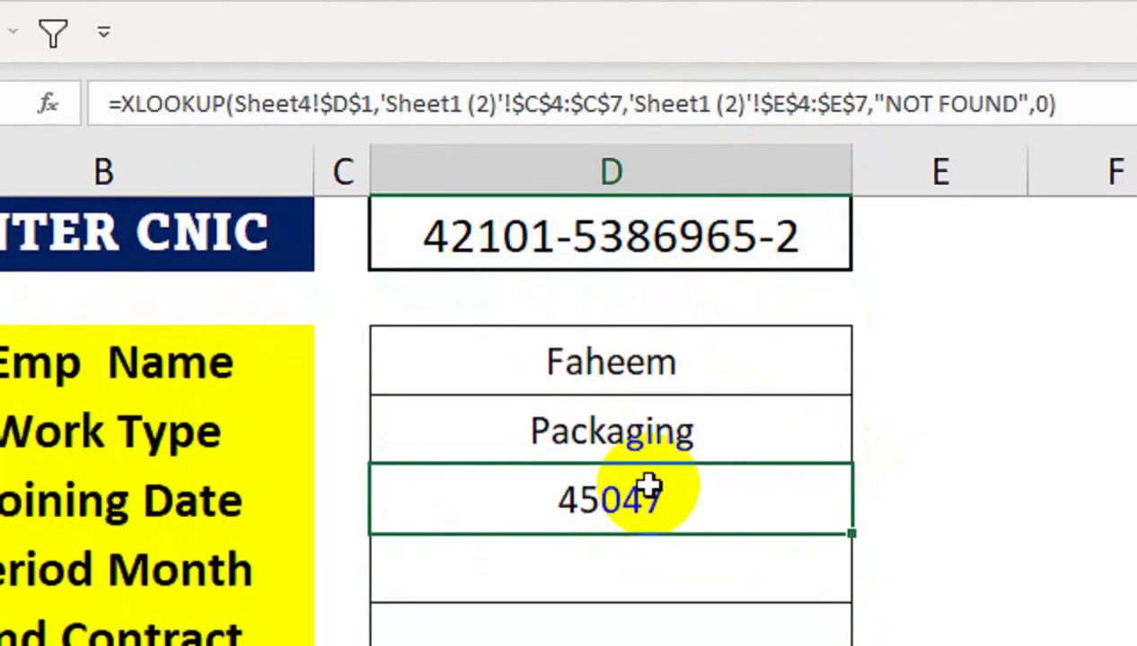
{"action": "key", "text": "ctrl+shift+3"}
- Copy the Joining Date formula into Period Month and set its number format to General
{"action": "left_click", "coordinate": [626, 559]}
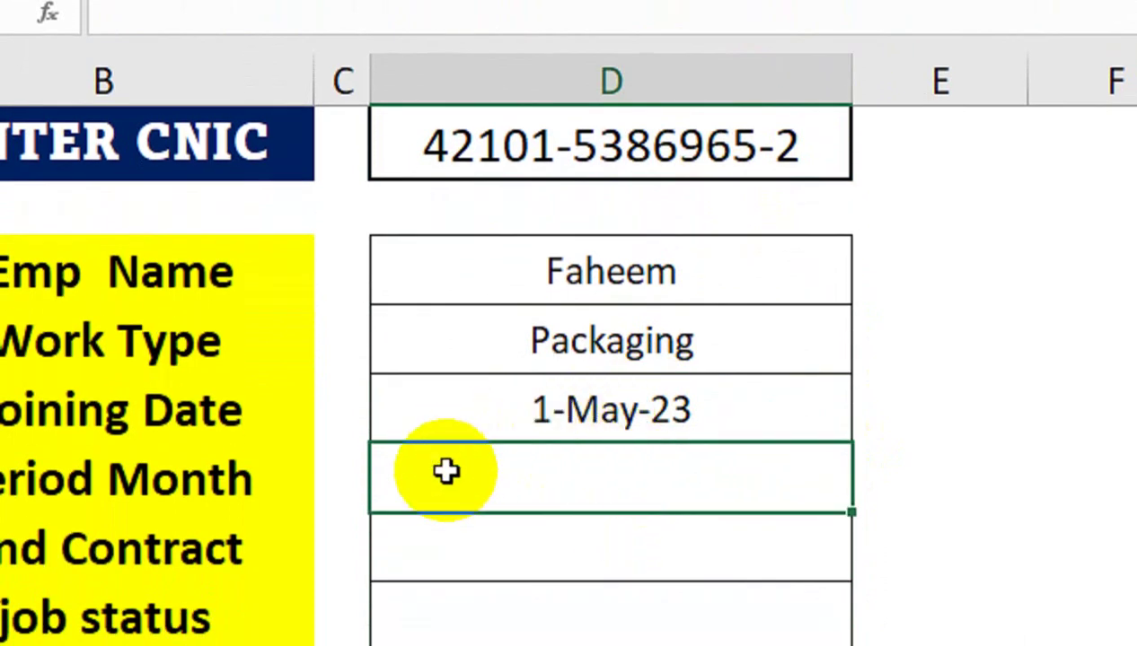
{"action": "left_click", "coordinate": [556, 422]}
{"action": "left_click_drag", "start_coordinate": [859, 441], "coordinate": [855, 486]}
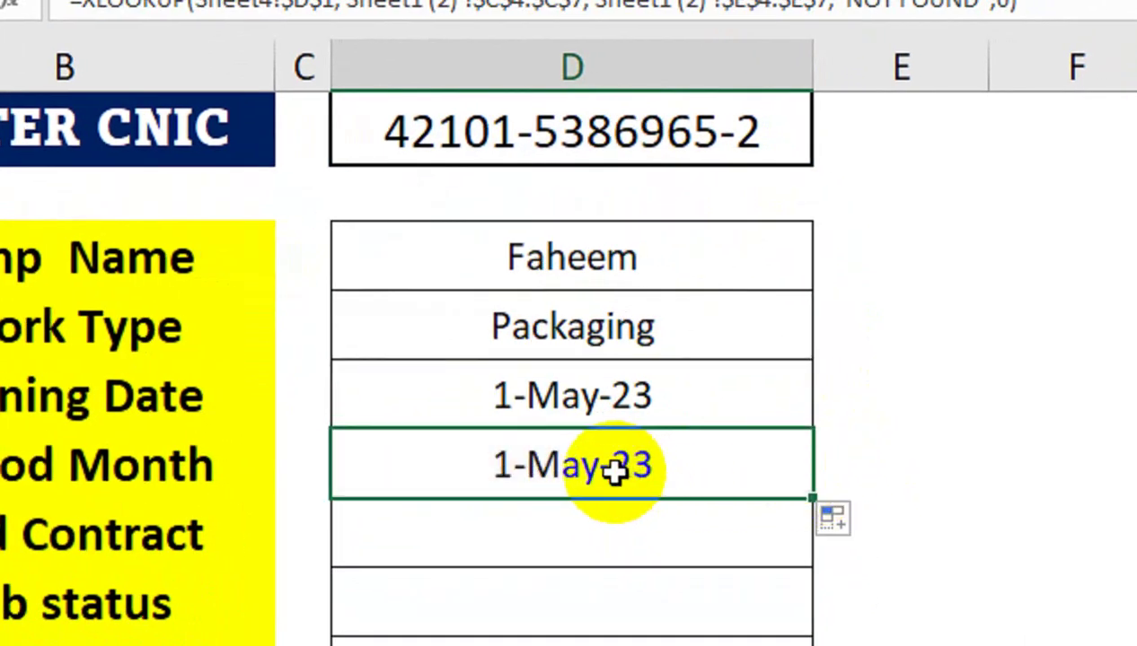
{"action": "key", "text": "ctrl+shift+1"}
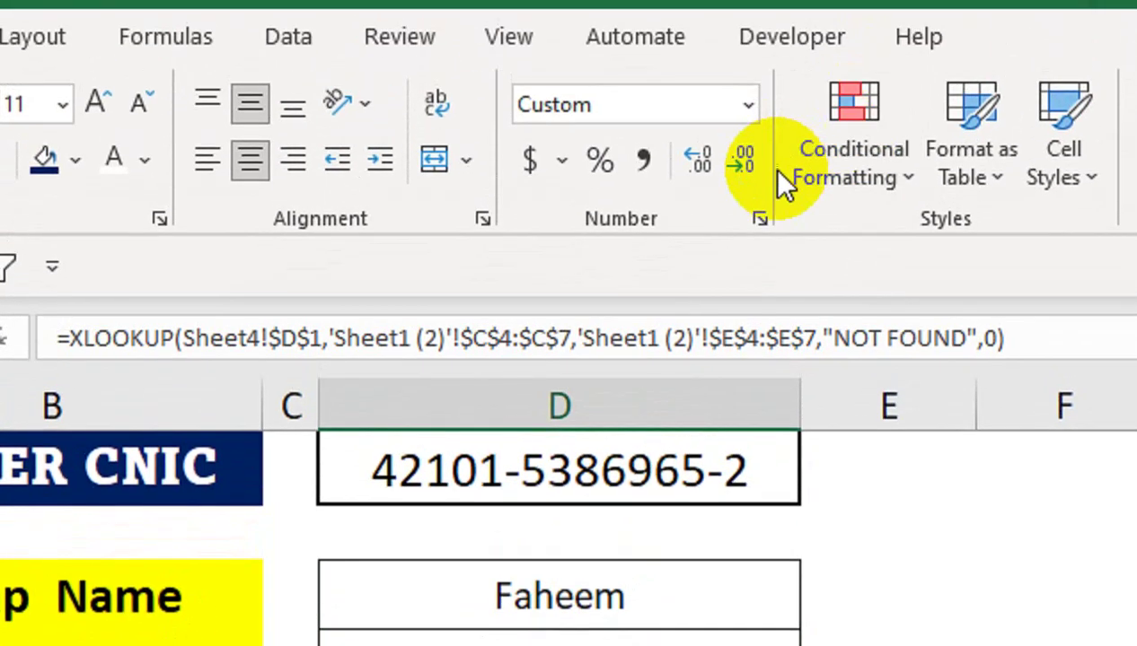
{"action": "left_click", "coordinate": [751, 147]}
{"action": "left_click", "coordinate": [634, 223]}
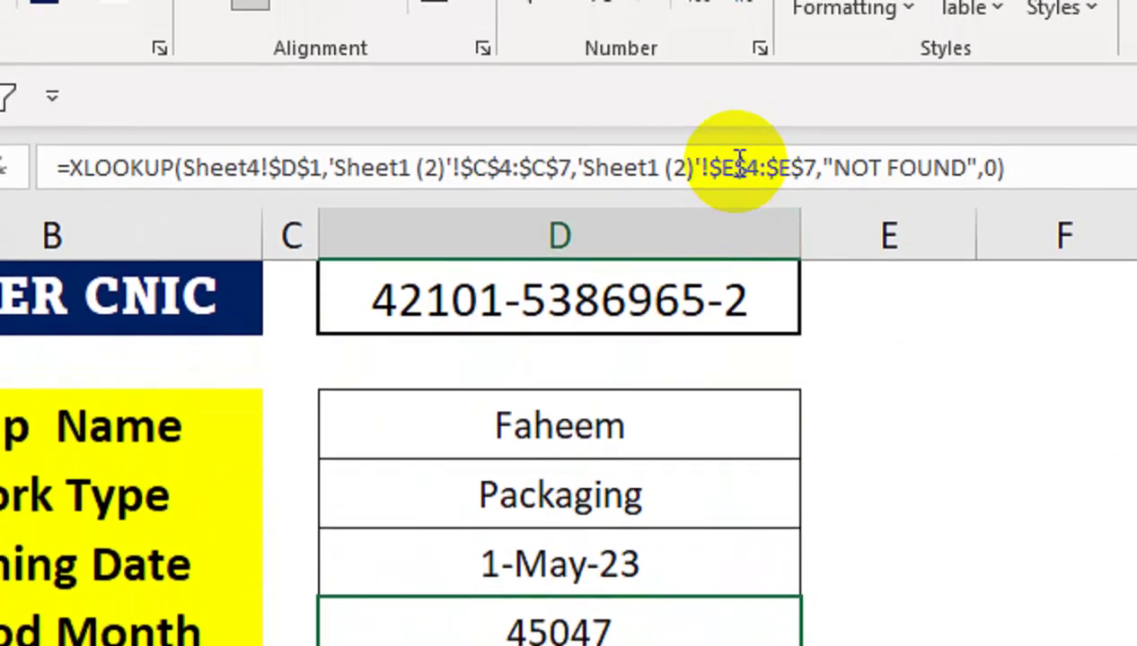
- Re-point the Period Month XLOOKUP return range to $F$4:$F$7 so it returns 4
{"action": "left_click", "coordinate": [736, 28]}
{"action": "key", "text": "BackSpace"}
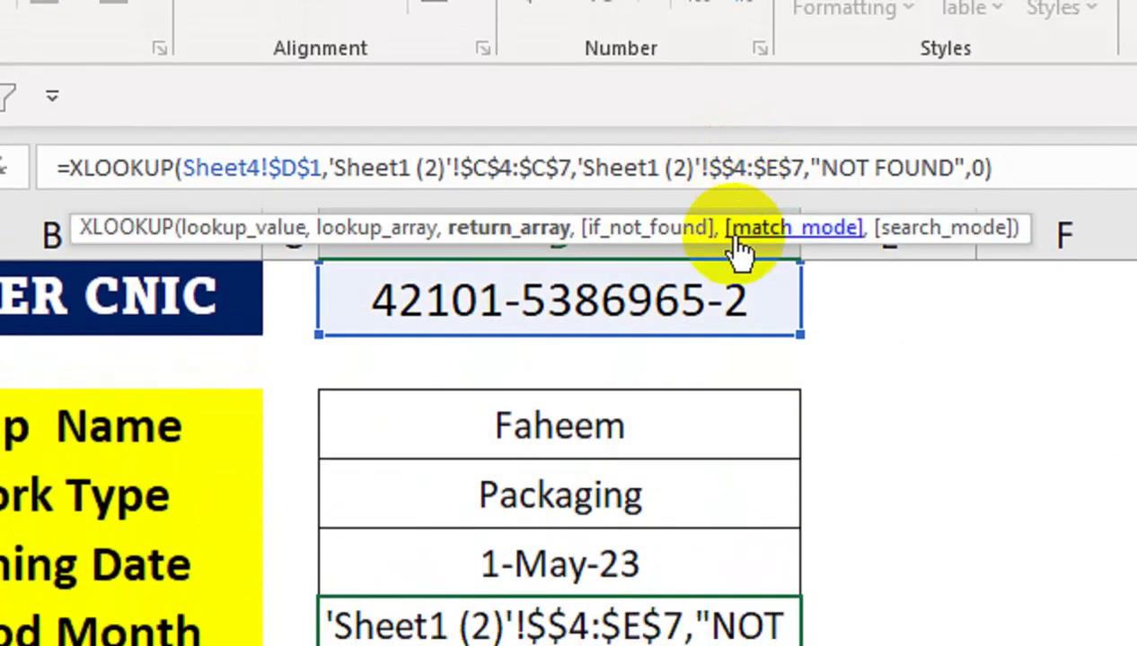
{"action": "type", "text": "F"}
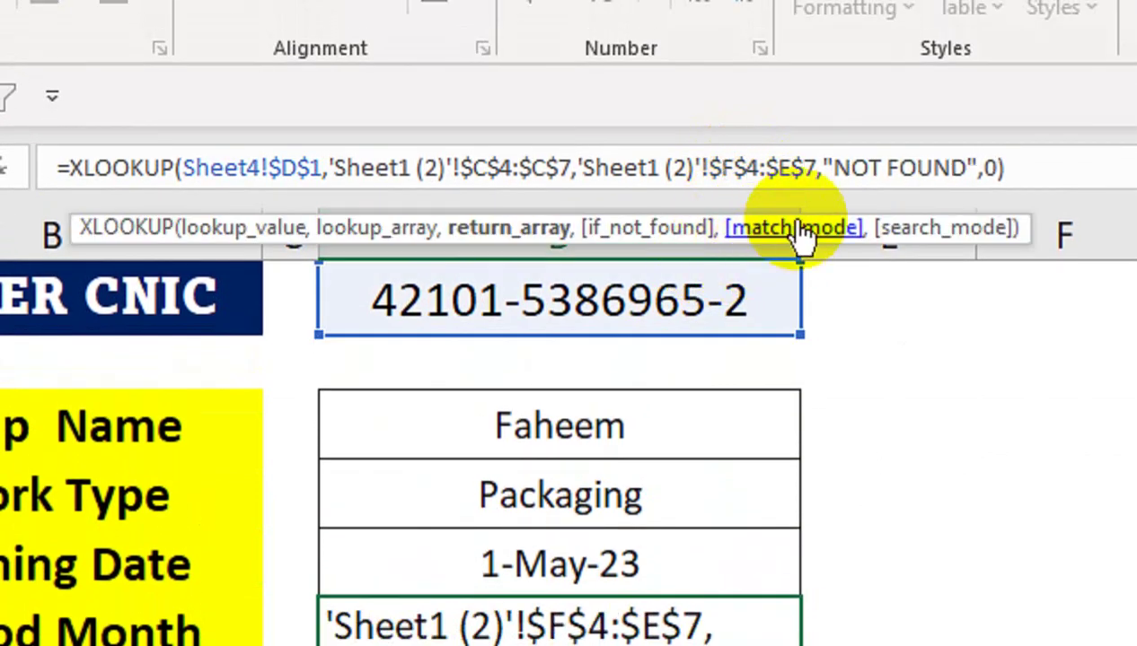
{"action": "left_click", "coordinate": [792, 167]}
{"action": "key", "text": "BackSpace"}
{"action": "key", "text": "Return"}
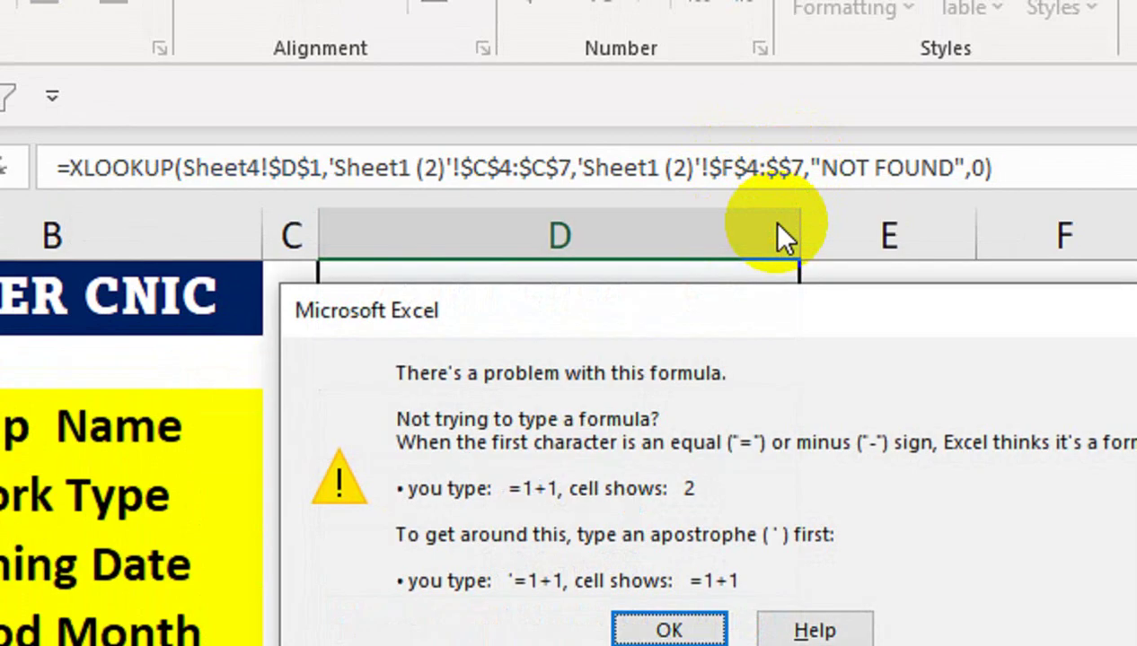
{"action": "key", "text": "Return"}
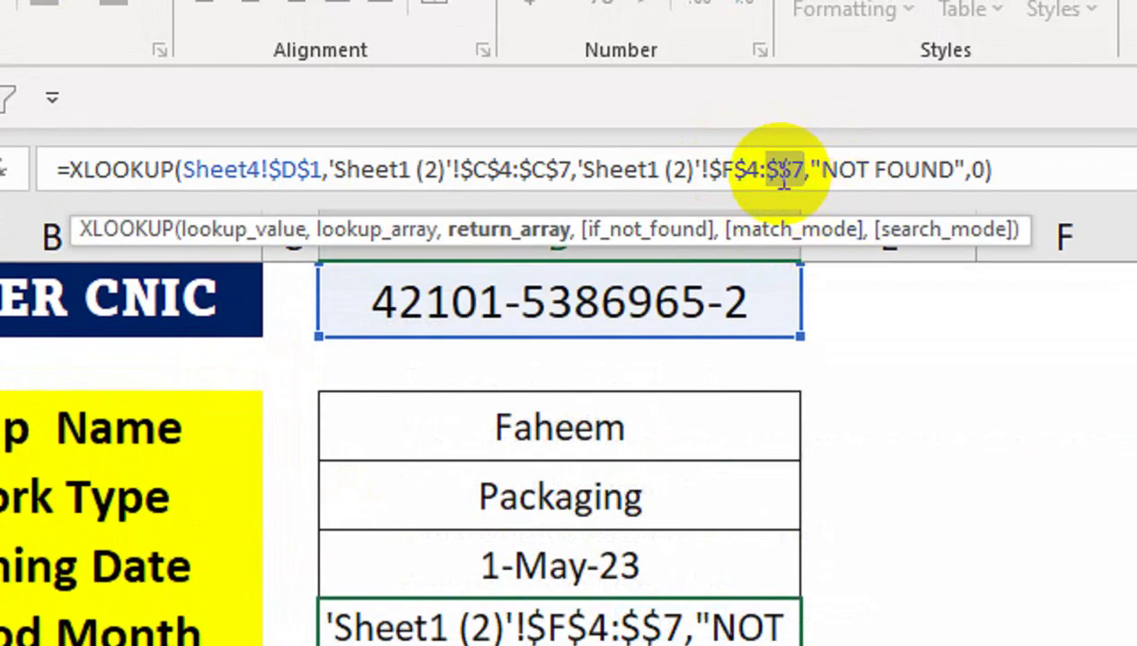
{"action": "key", "text": "Return"}
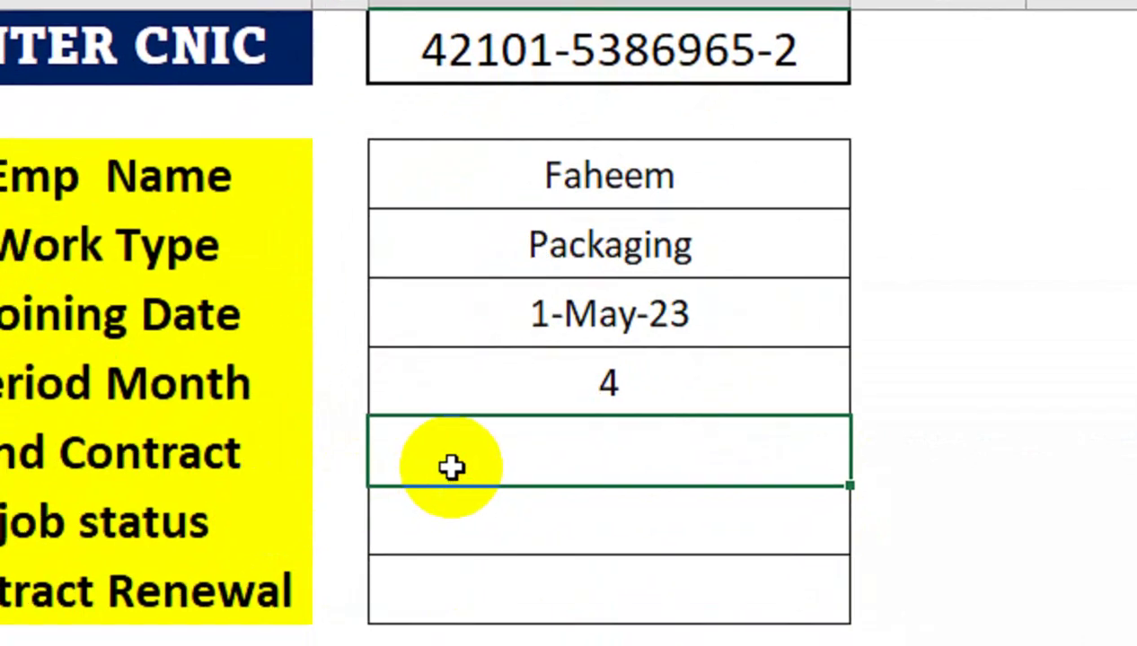
- Fill the Period Month formula down into the End Contract row and begin editing that copy
{"action": "left_click", "coordinate": [530, 363]}
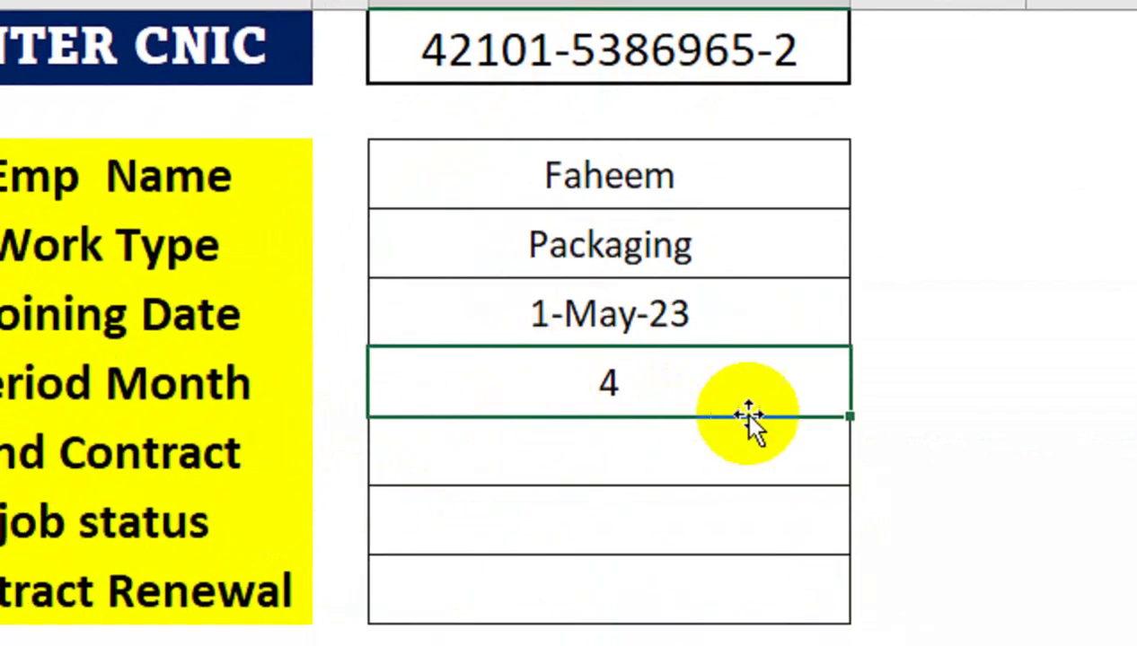
{"action": "left_click_drag", "start_coordinate": [850, 418], "coordinate": [819, 430]}
{"action": "left_click", "coordinate": [667, 447]}
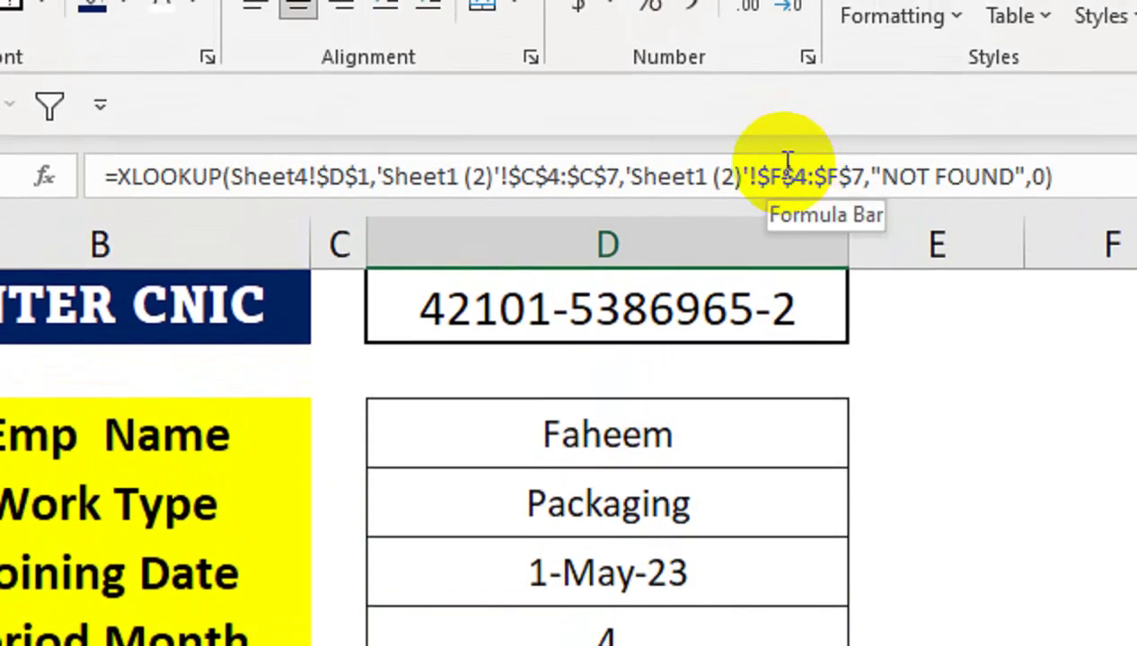
{"action": "left_click", "coordinate": [783, 177]}
- Change End Contract's return range to $G$4:$G$7 and fill it down to job status
{"action": "key", "text": "BackSpace"}
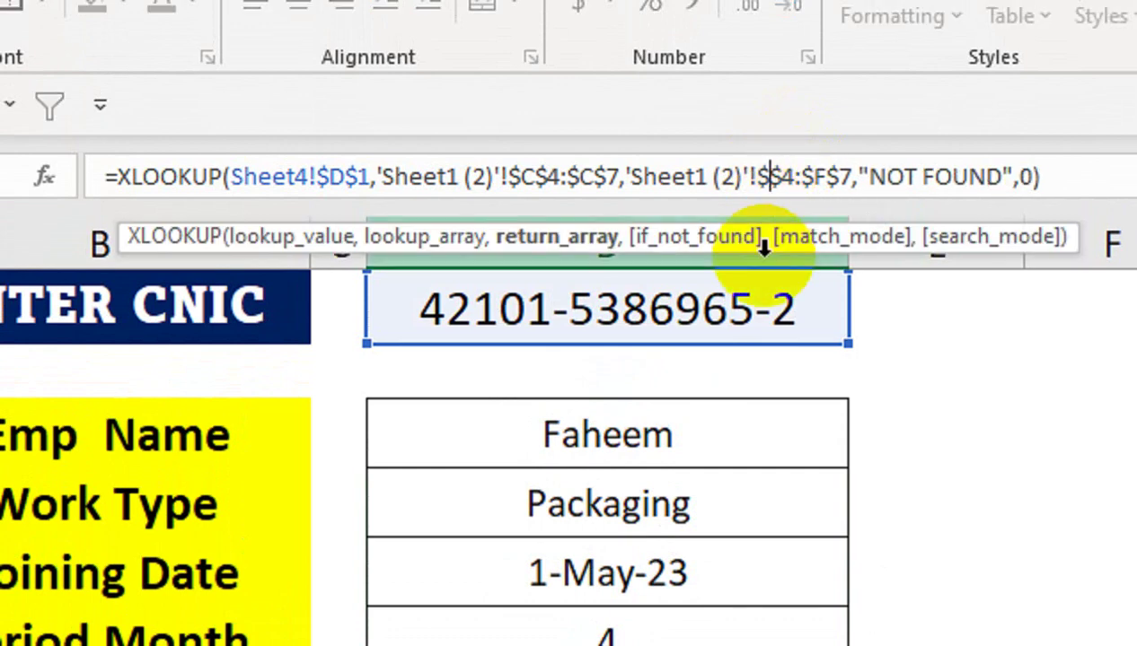
{"action": "type", "text": "G"}
{"action": "left_click", "coordinate": [844, 175]}
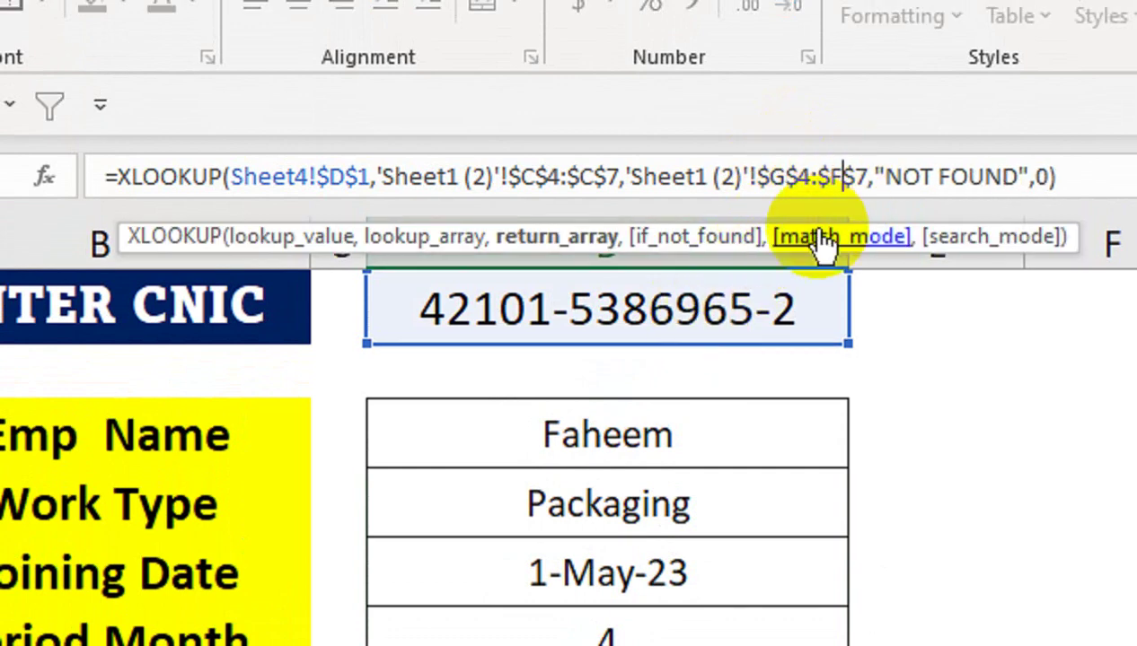
{"action": "type", "text": "G"}
{"action": "key", "text": "Return"}
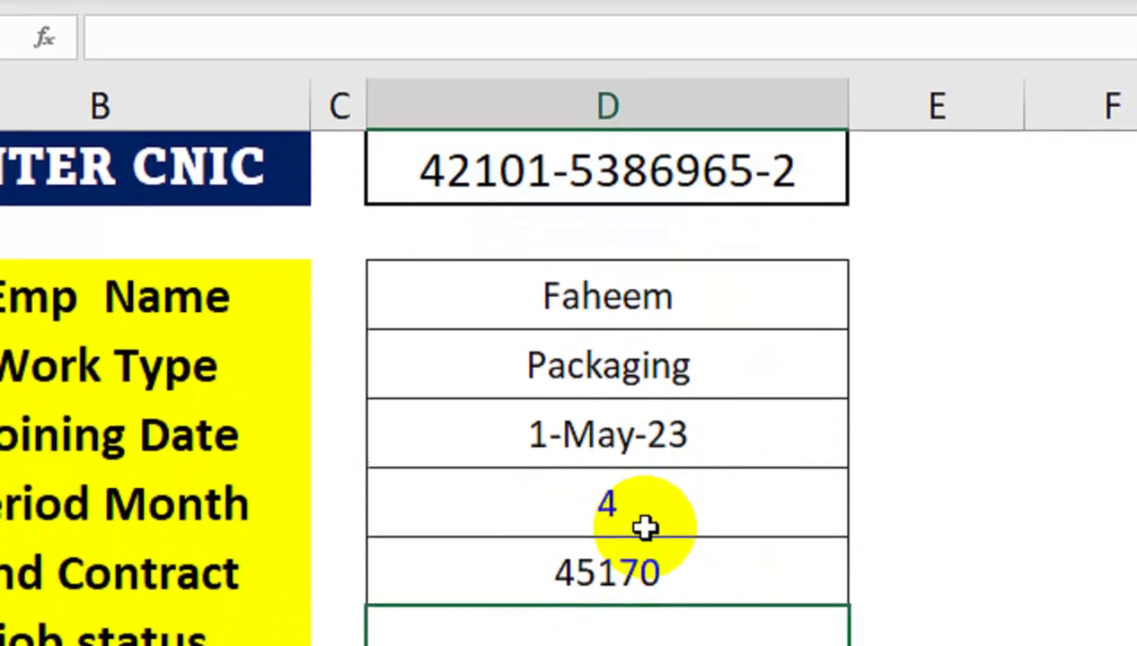
{"action": "left_click", "coordinate": [601, 486]}
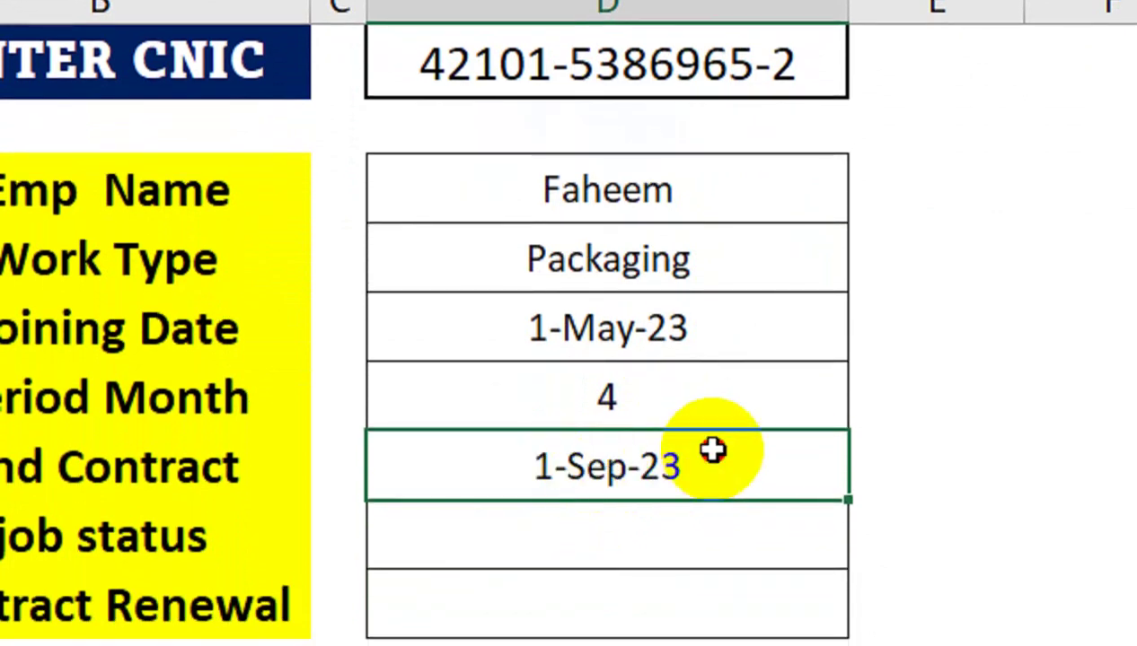
{"action": "left_click_drag", "start_coordinate": [847, 499], "coordinate": [850, 540]}
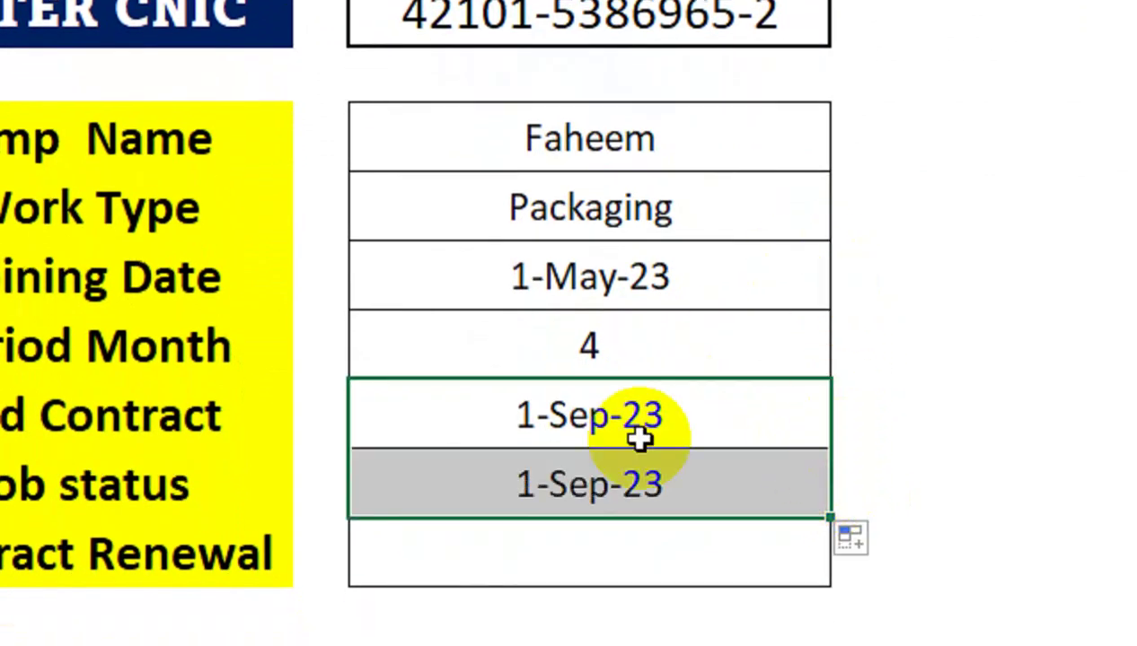
- Change the job status lookup's return range to $H$4:$H$7 so it shows Continue
{"action": "left_click", "coordinate": [609, 478]}
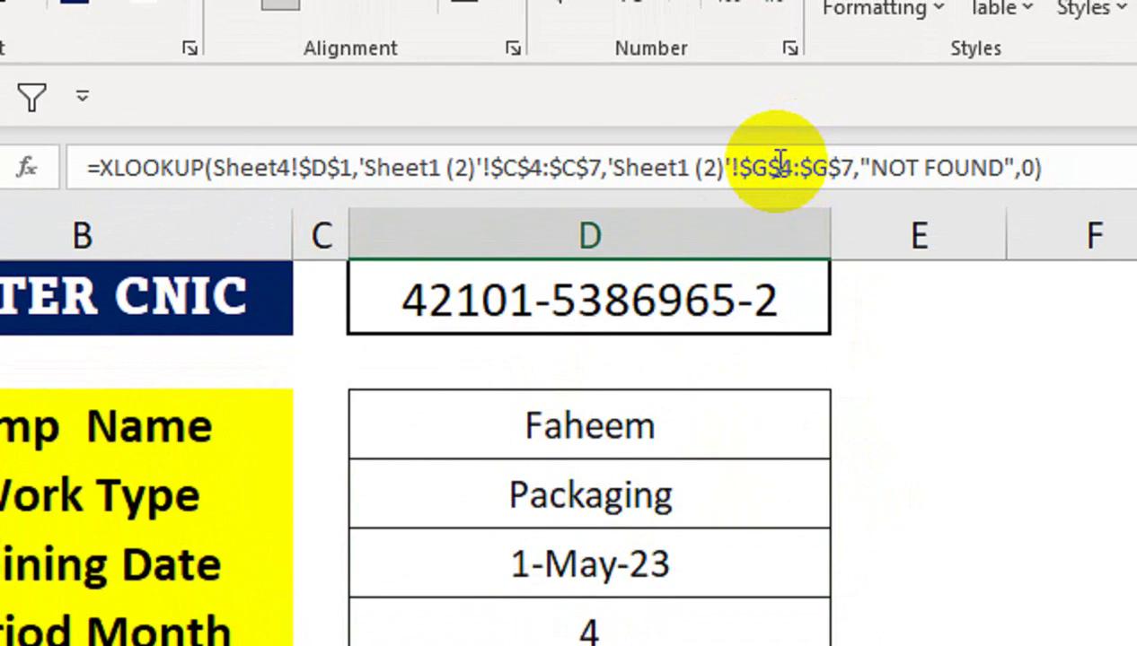
{"action": "left_click", "coordinate": [780, 167]}
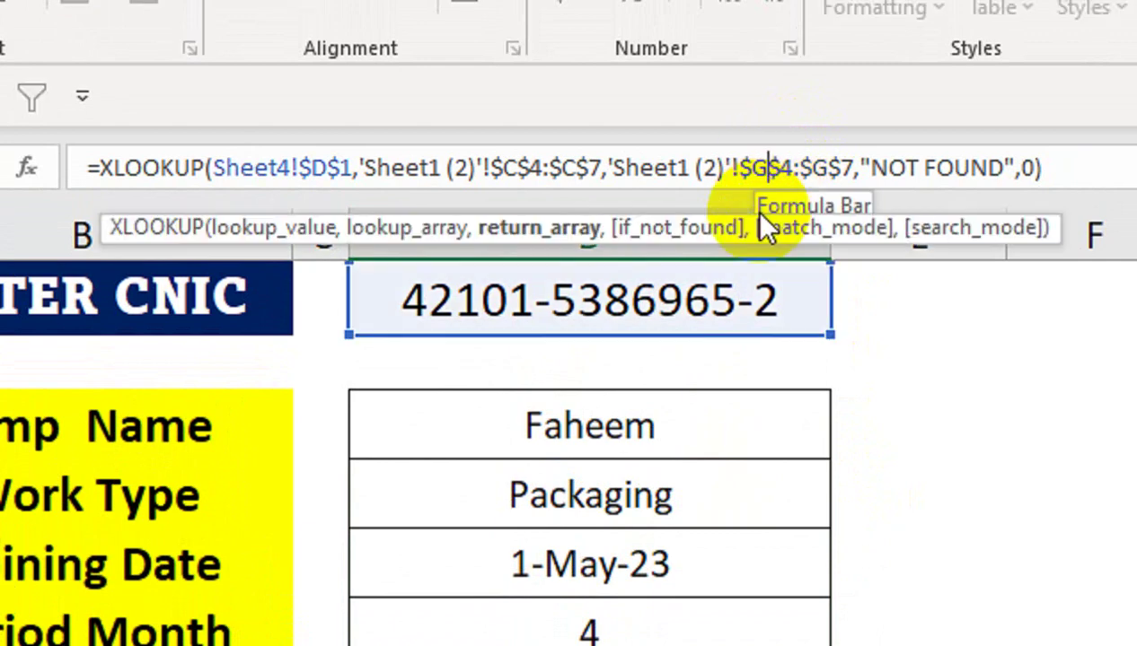
{"action": "key", "text": "BackSpace"}
{"action": "type", "text": "H"}
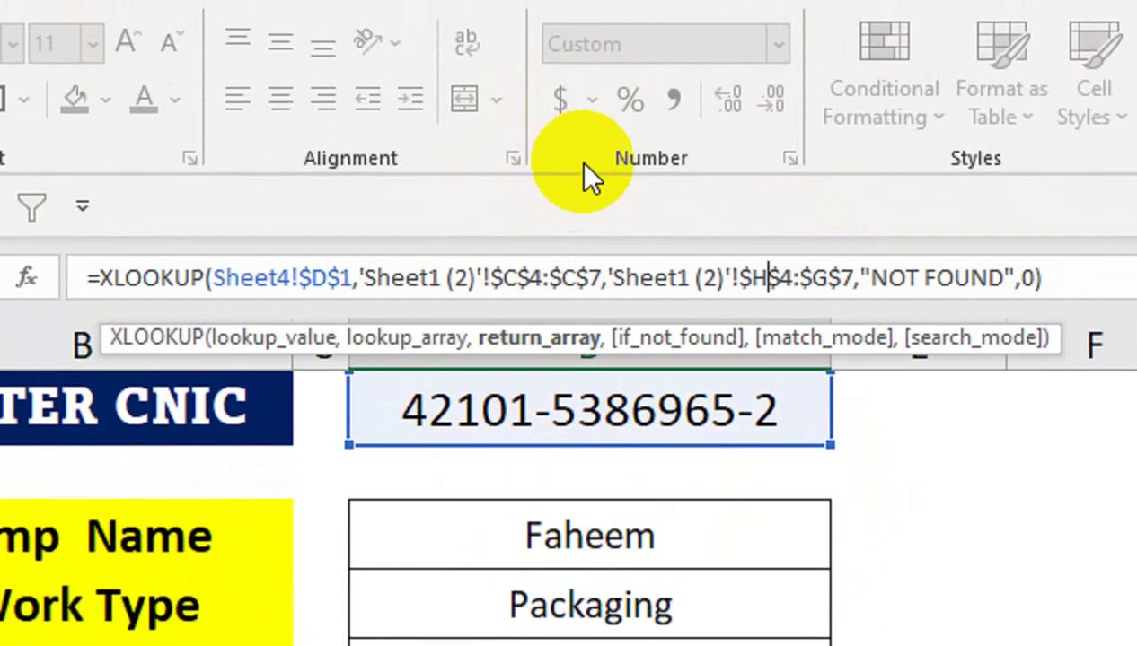
{"action": "left_click", "coordinate": [831, 254]}
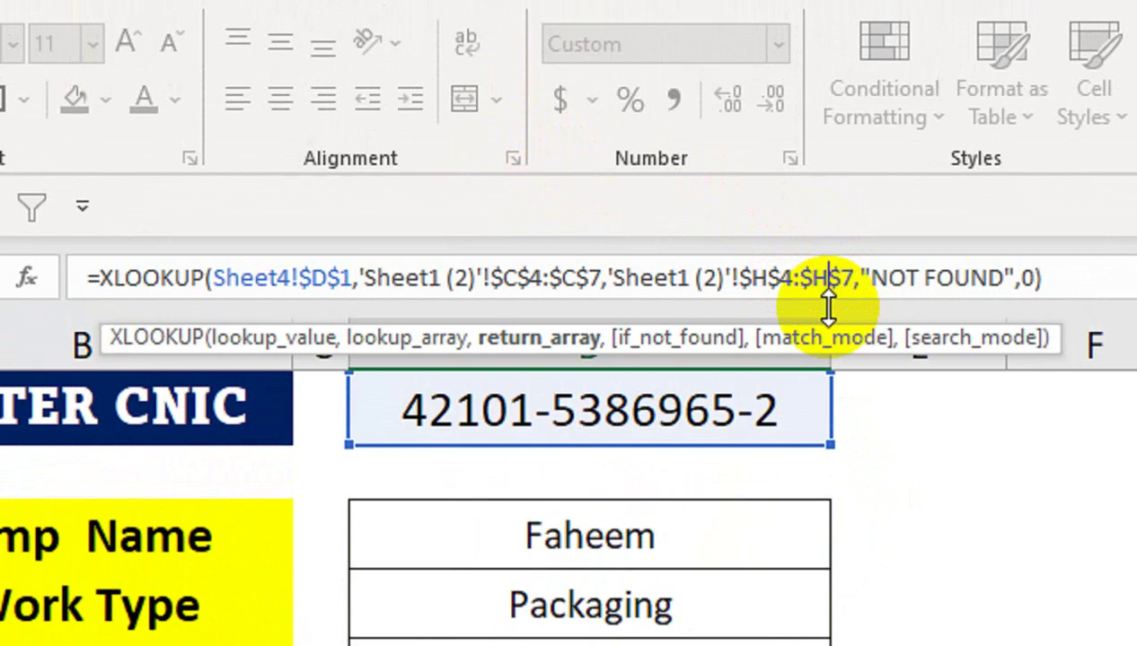
{"action": "type", "text": "H"}
{"action": "key", "text": "Return"}
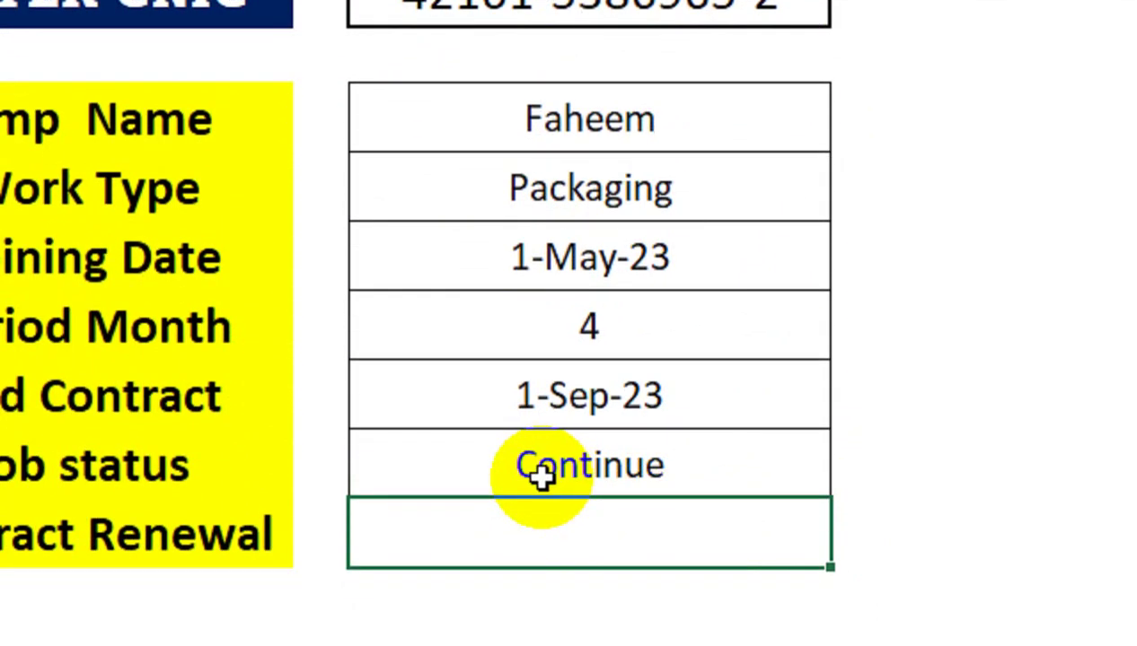
{"action": "left_click", "coordinate": [440, 483]}
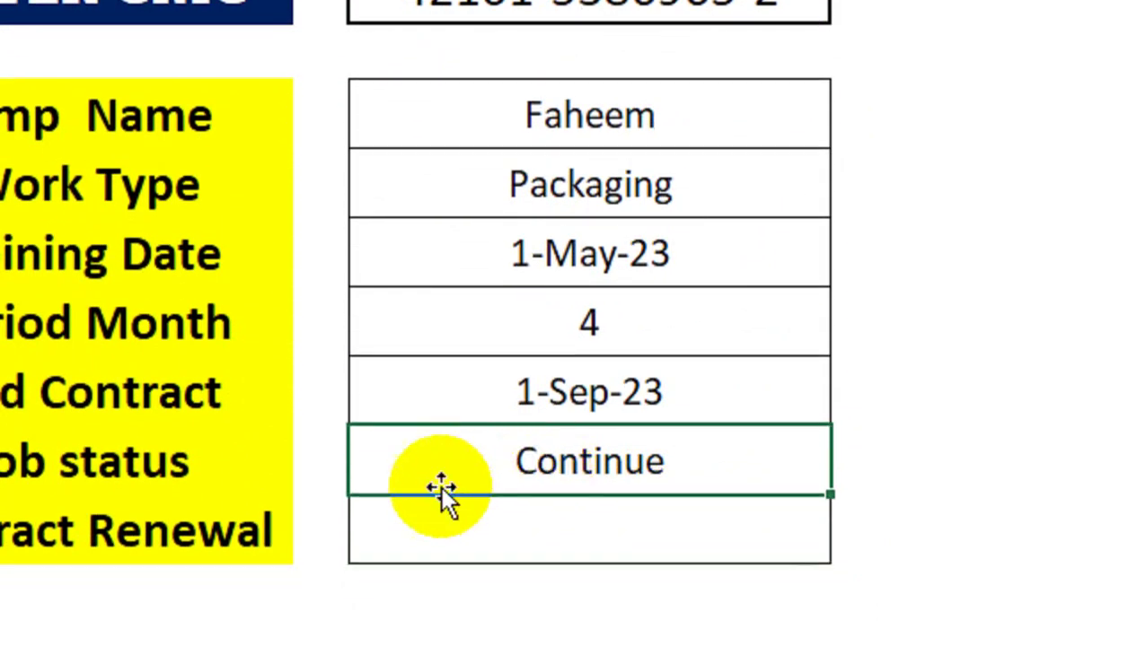
- Check the job status and Contract Renewal headers in the Sheet1 (2) employee table
{"action": "left_click", "coordinate": [435, 530]}
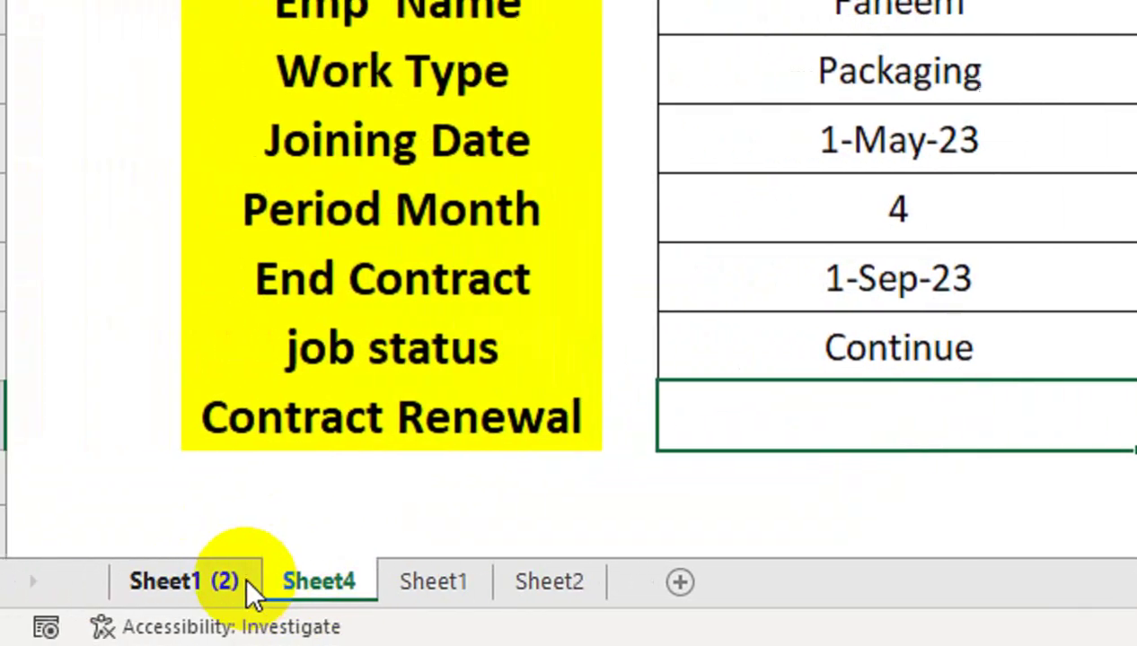
{"action": "left_click", "coordinate": [246, 593]}
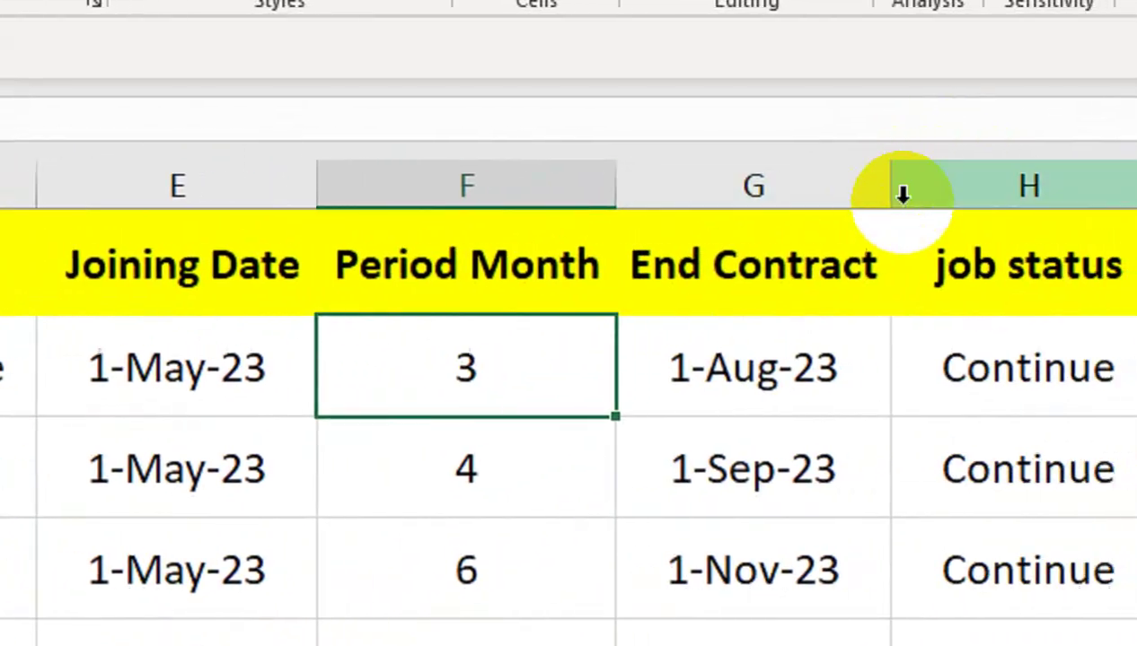
{"action": "left_click_drag", "start_coordinate": [1023, 261], "coordinate": [1122, 267]}
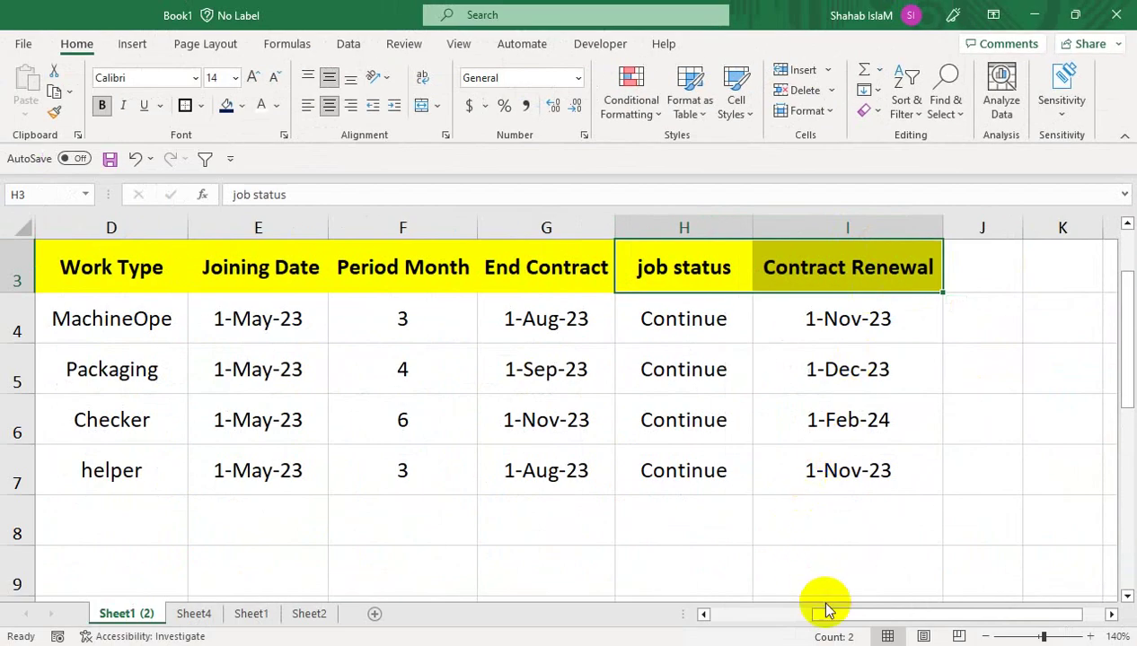
{"action": "left_click_drag", "start_coordinate": [824, 610], "coordinate": [723, 610]}
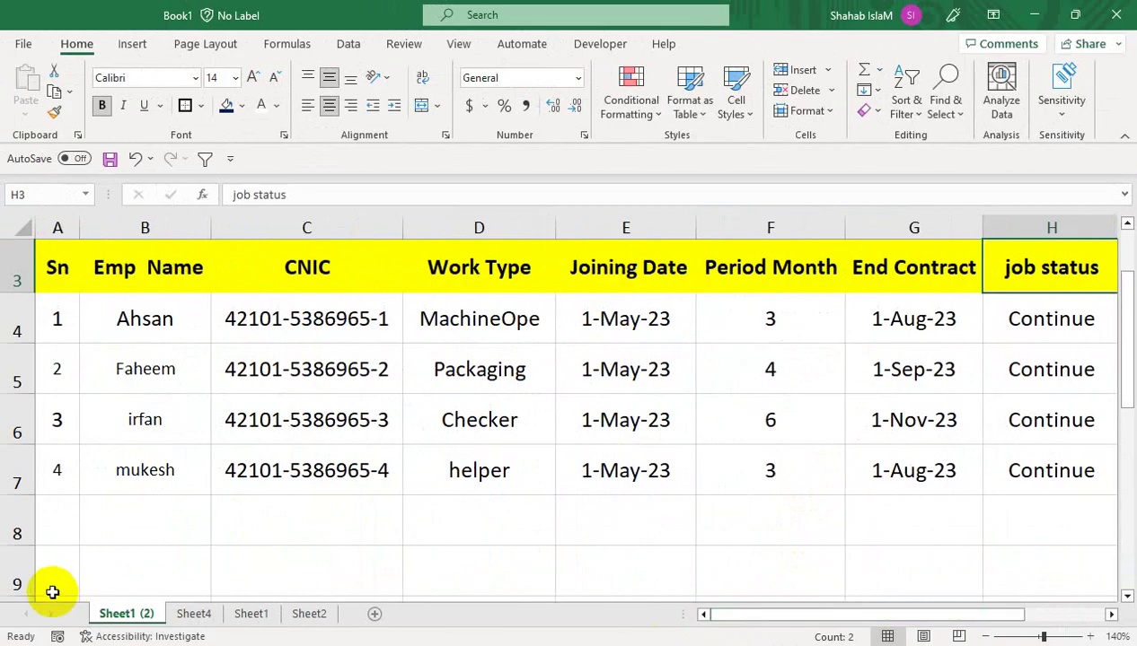
{"action": "left_click", "coordinate": [184, 614]}
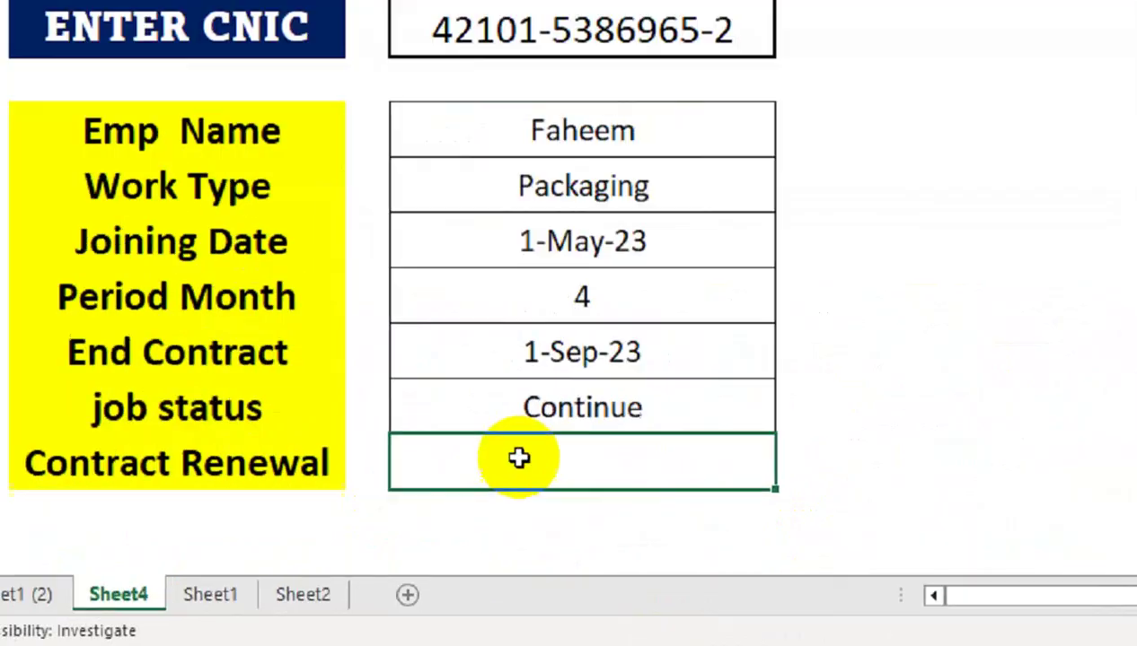
- Copy the job status lookup into Contract Renewal and change its return column from H to I
{"action": "left_click", "coordinate": [574, 504]}
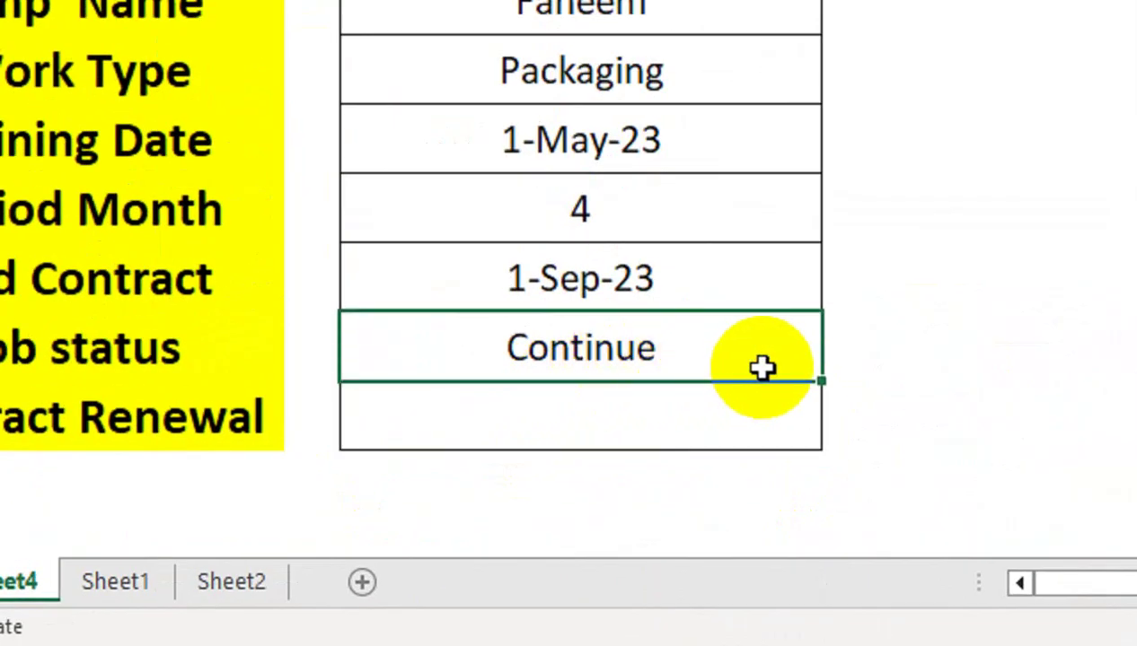
{"action": "left_click_drag", "start_coordinate": [823, 381], "coordinate": [822, 422]}
{"action": "left_click", "coordinate": [756, 175]}
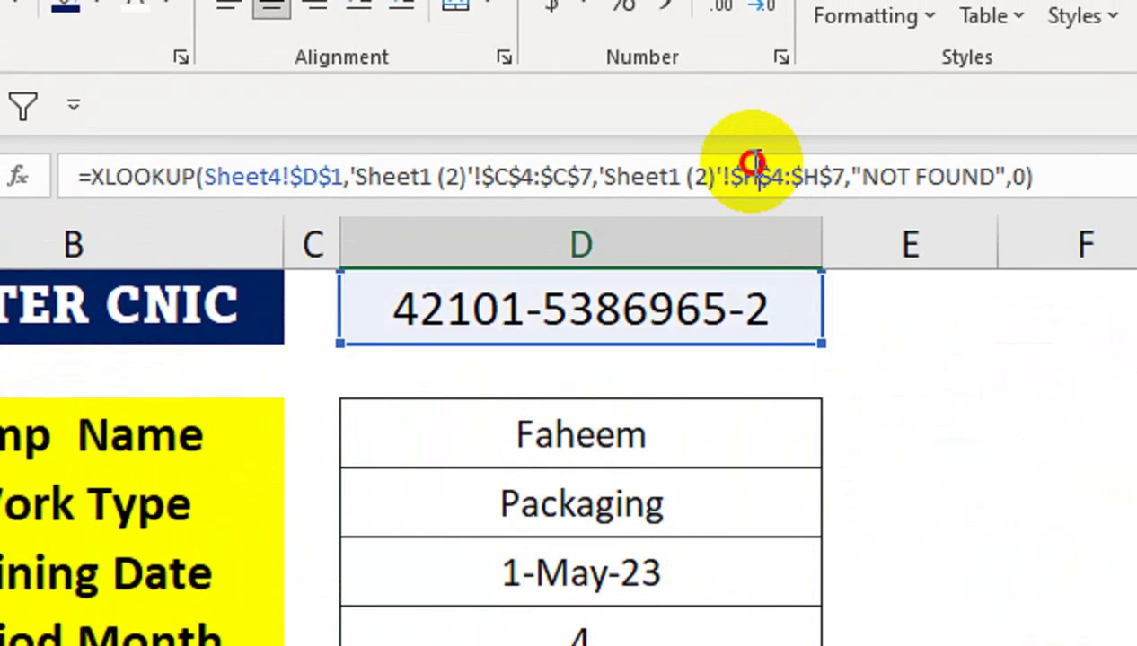
{"action": "key", "text": "BackSpace"}
{"action": "type", "text": "I"}
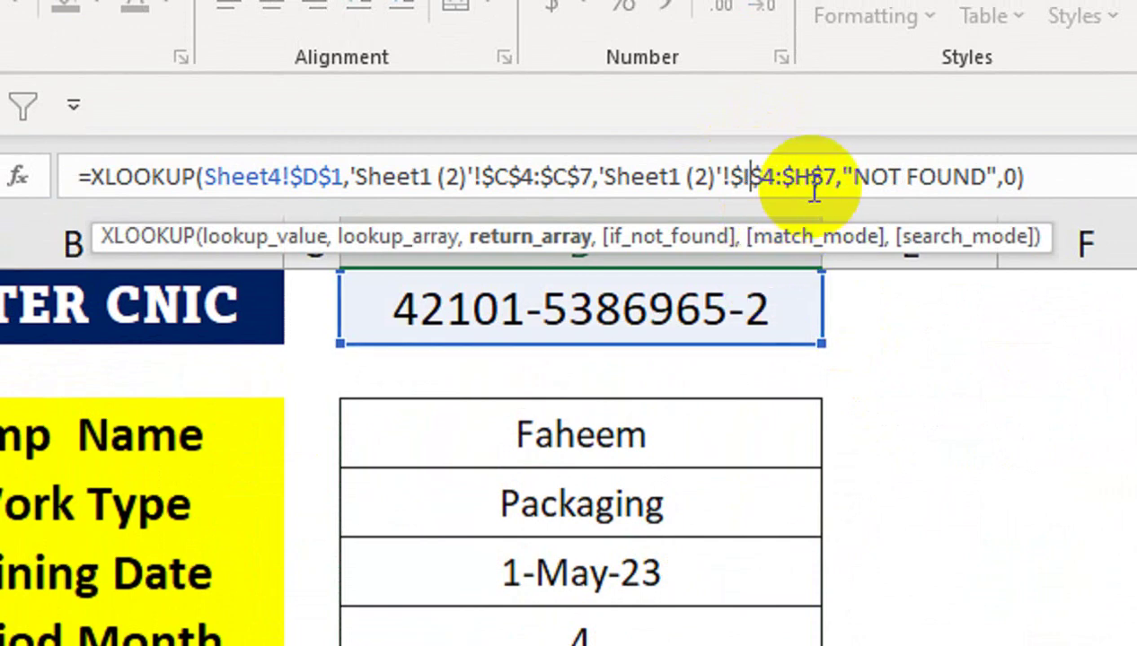
{"action": "key", "text": "Return"}
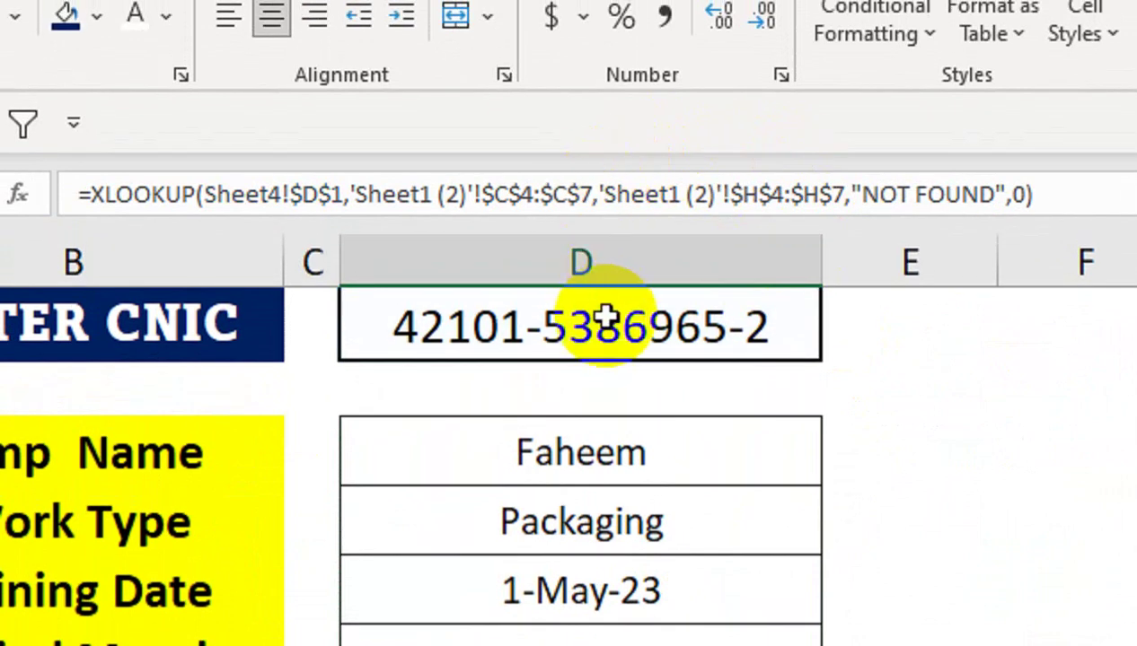
{"action": "left_click", "coordinate": [602, 298]}
{"action": "double_click", "coordinate": [772, 326]}
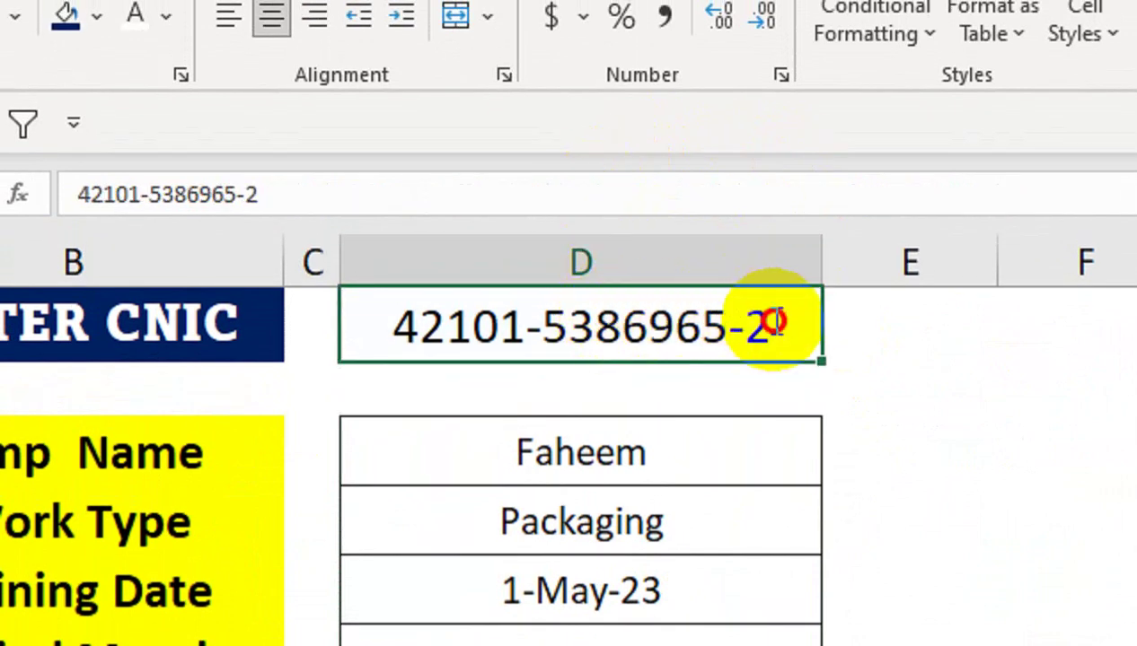
- Change the CNIC's last digit to 3 and verify the Checker results: period 6, 1-Nov-23, 1-Feb-24
{"action": "key", "text": "BackSpace"}
{"action": "type", "text": "3"}
{"action": "key", "text": "Return"}
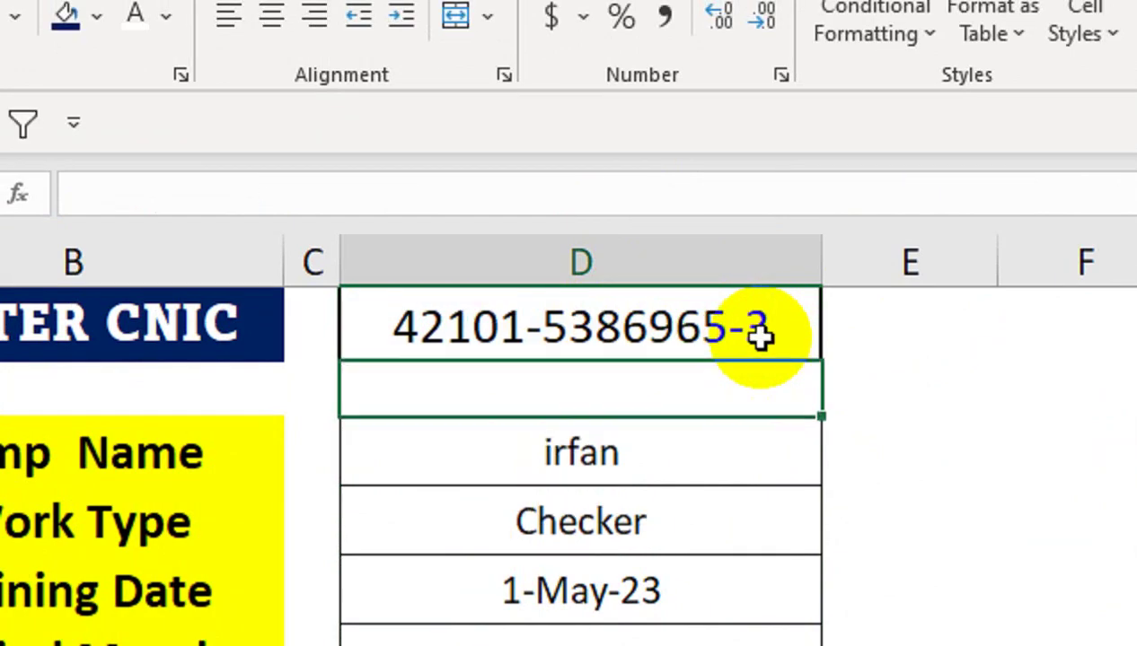
{"action": "left_click_drag", "start_coordinate": [629, 471], "coordinate": [624, 538]}
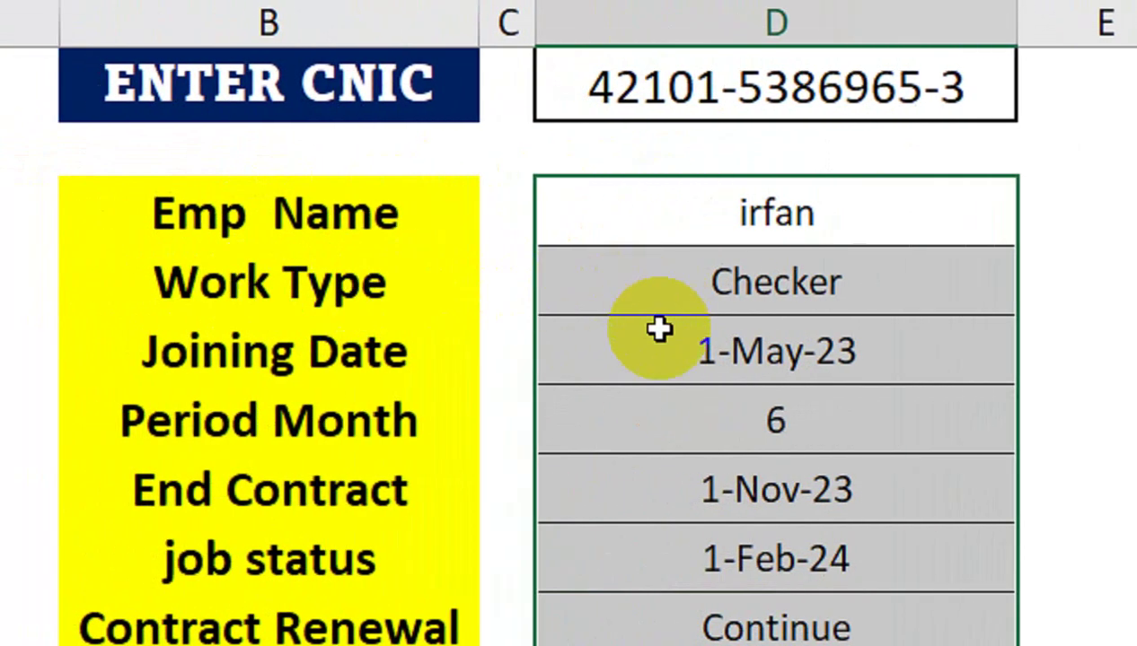
{"action": "left_click", "coordinate": [685, 488]}
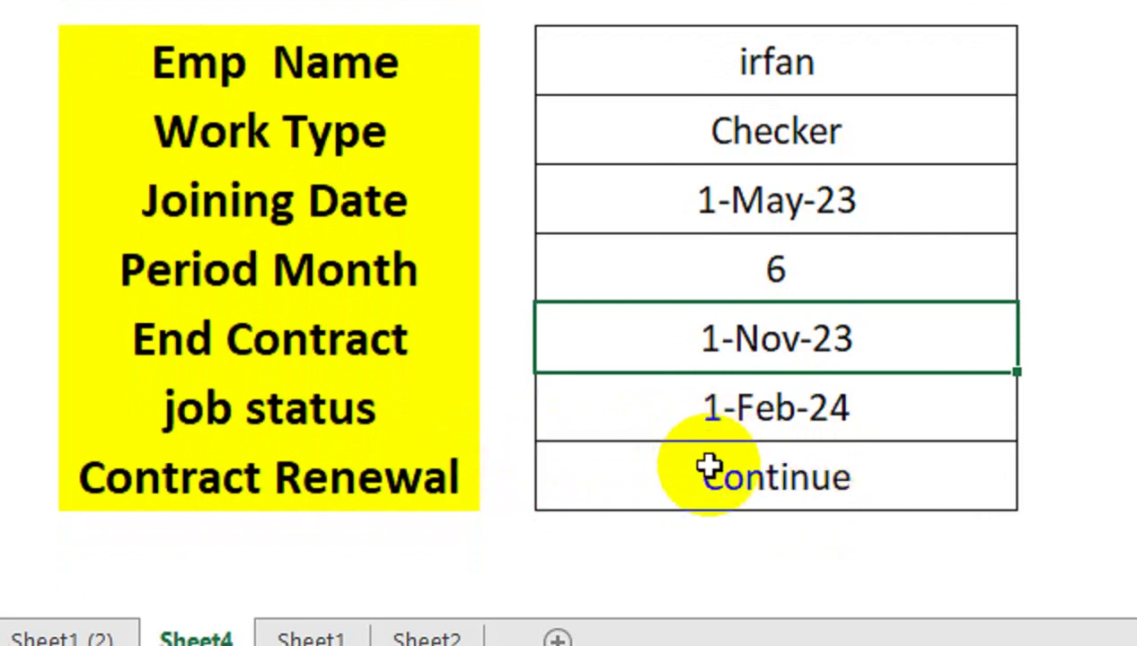
{"action": "left_click", "coordinate": [818, 451]}
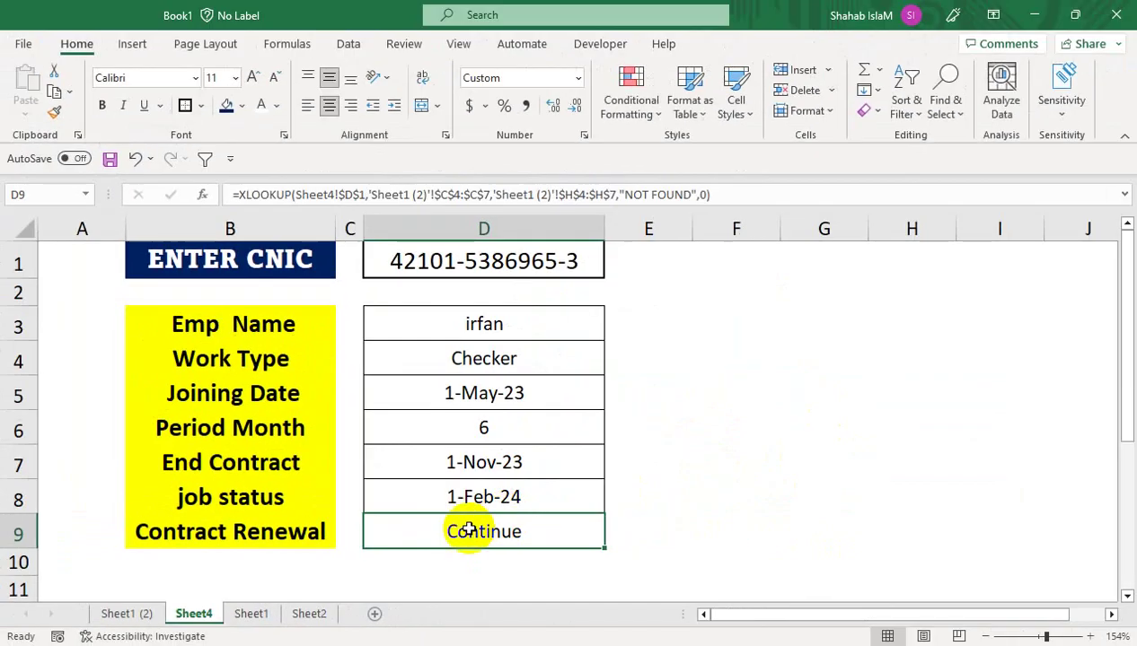
- Compare against the employee table and fix job status to return column H, showing Continue
{"action": "left_click", "coordinate": [121, 613]}
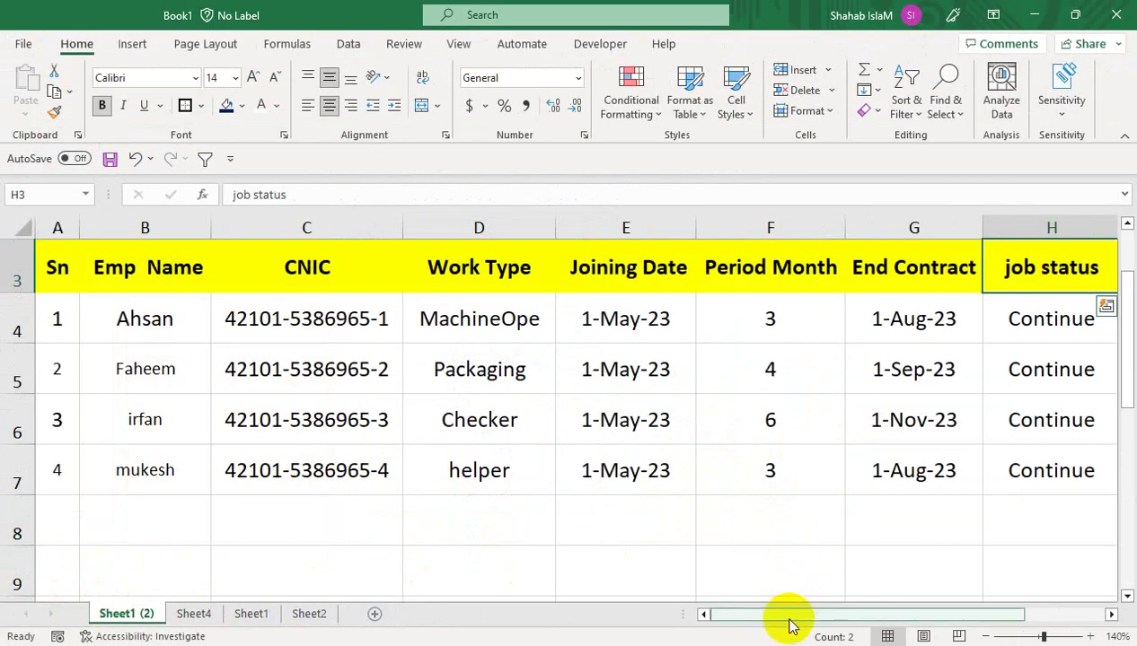
{"action": "mouse_move", "coordinate": [789, 619]}
{"action": "left_mouse_down"}
{"action": "mouse_move", "coordinate": [867, 617]}
{"action": "mouse_move", "coordinate": [790, 618]}
{"action": "left_mouse_up"}
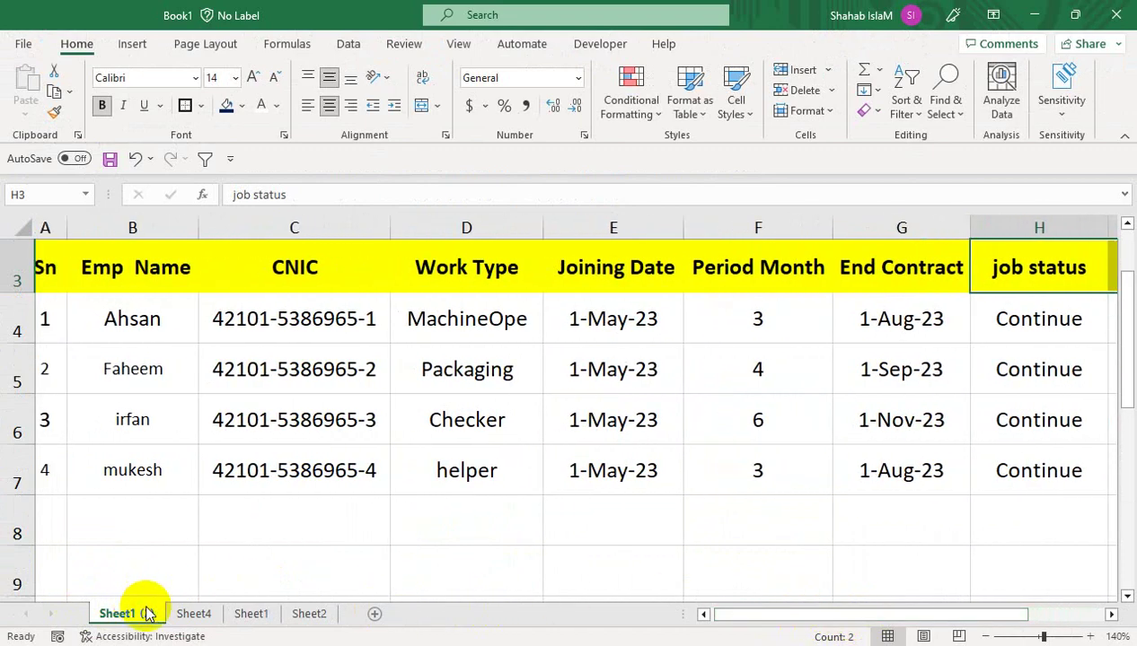
{"action": "left_click", "coordinate": [191, 615]}
{"action": "left_click", "coordinate": [430, 508]}
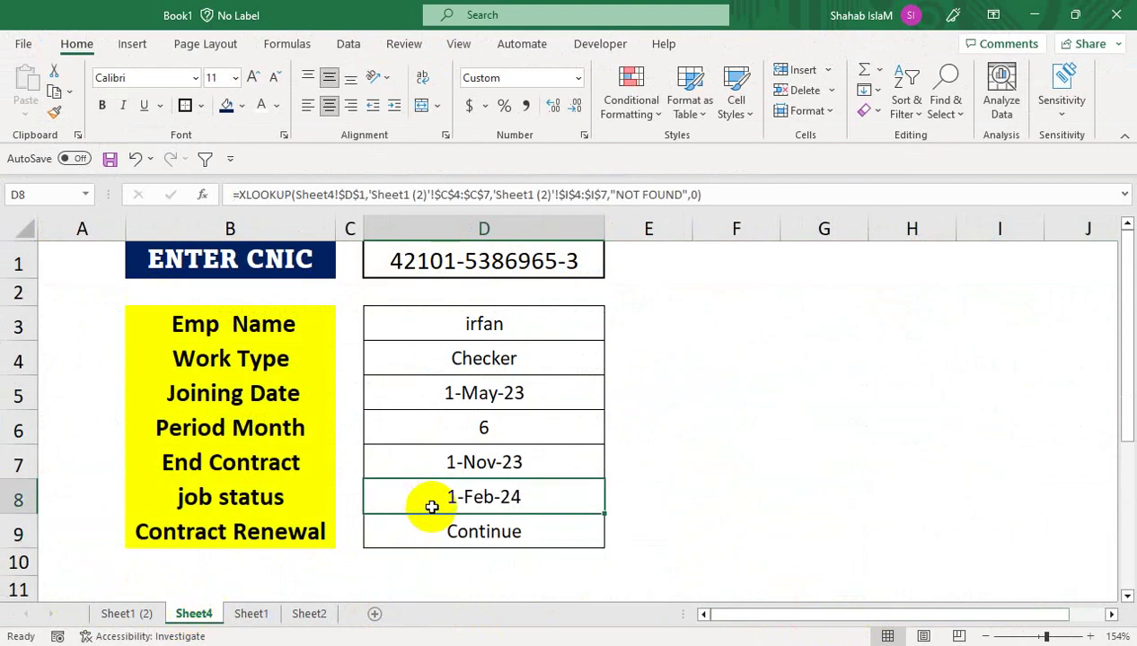
{"action": "left_click", "coordinate": [435, 530]}
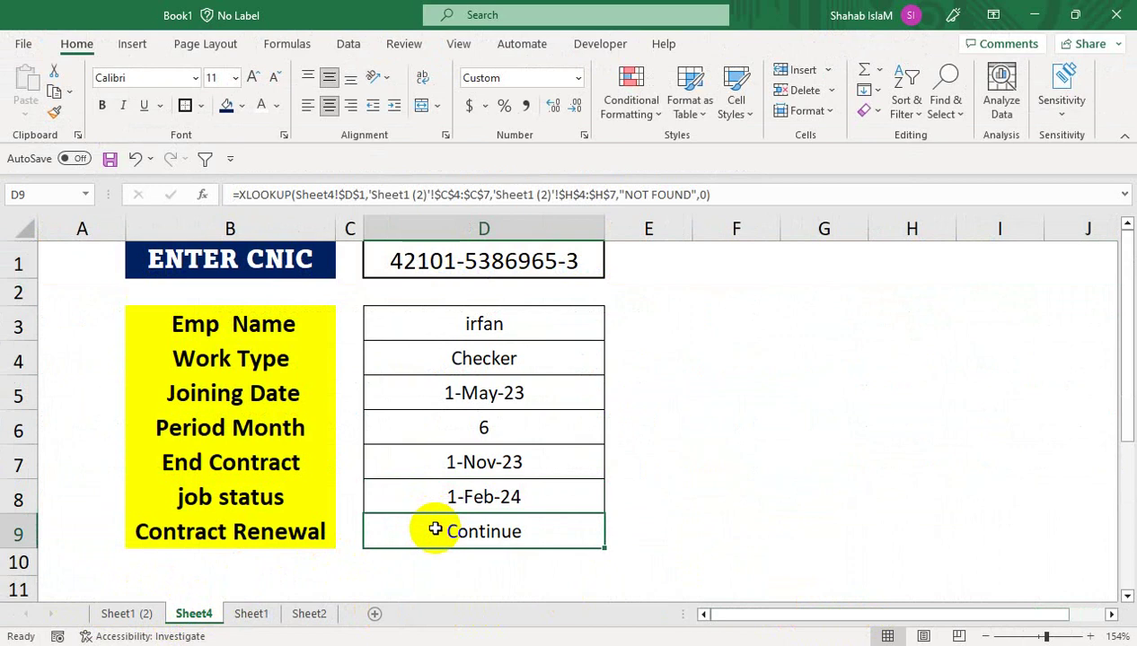
{"action": "left_click", "coordinate": [452, 494]}
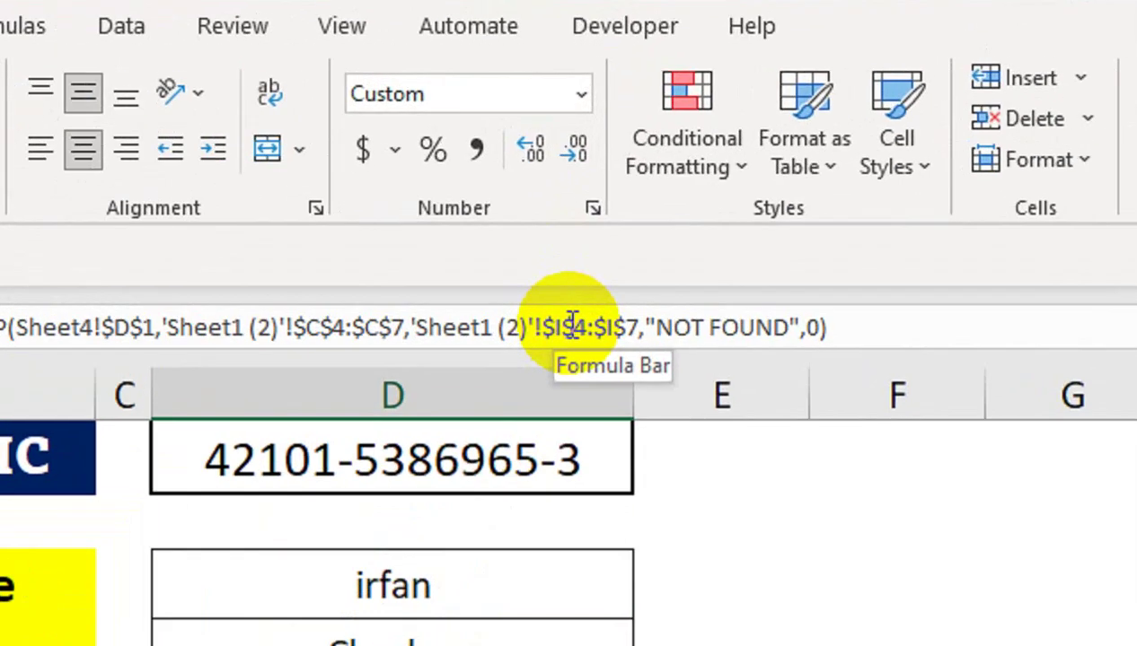
{"action": "left_click", "coordinate": [571, 194]}
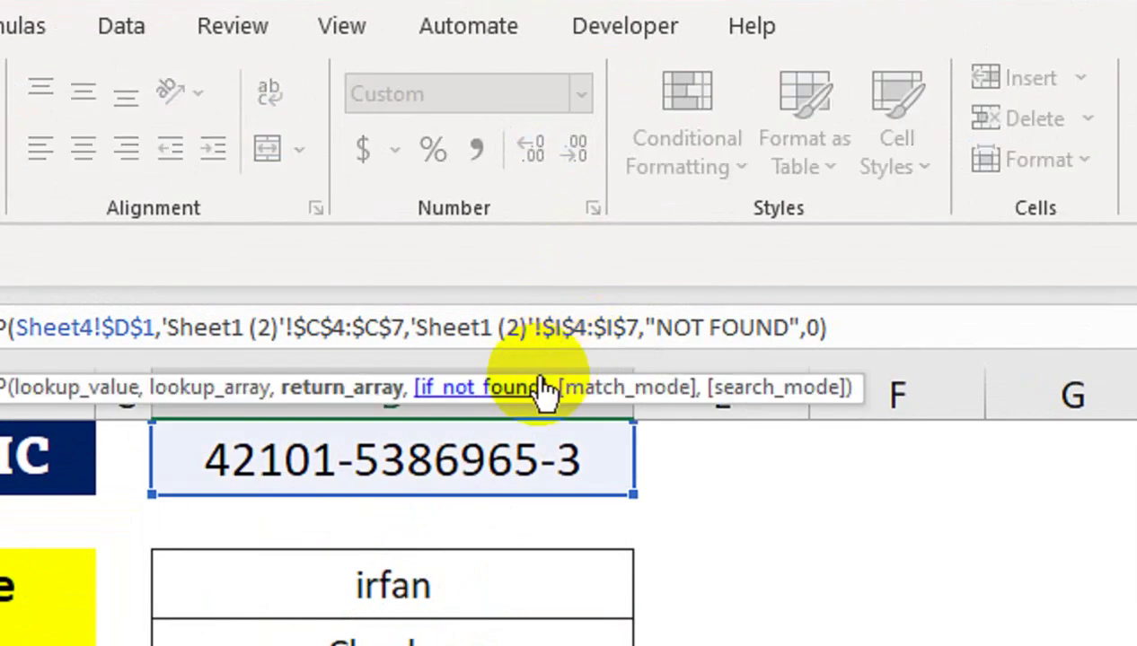
{"action": "type", "text": "H"}
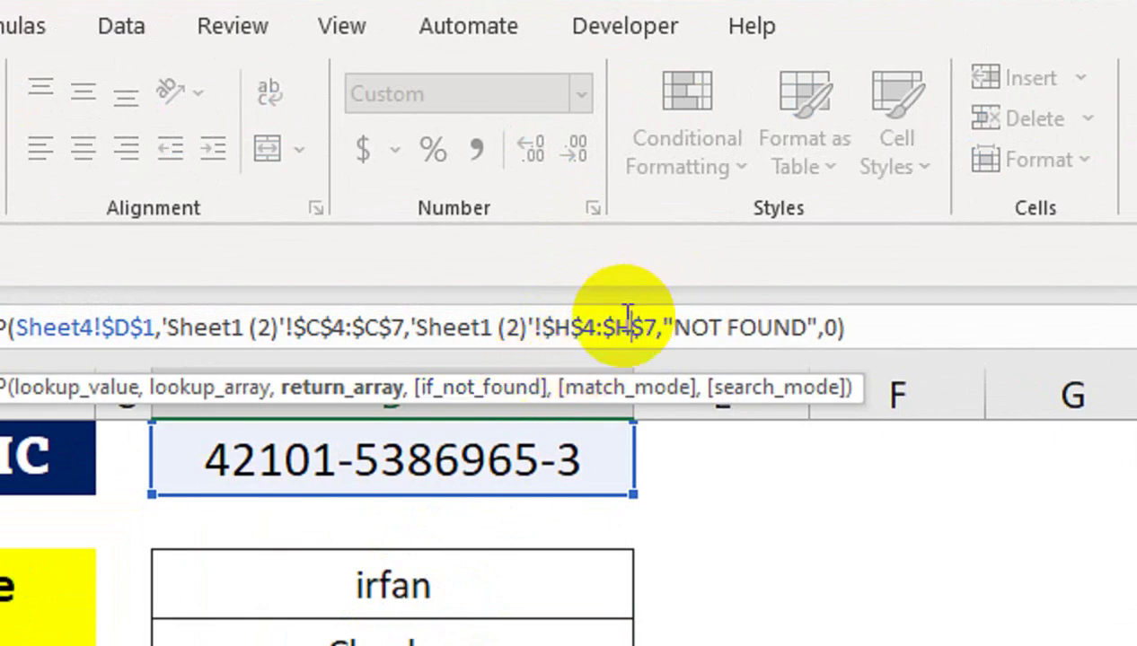
{"action": "key", "text": "Return"}
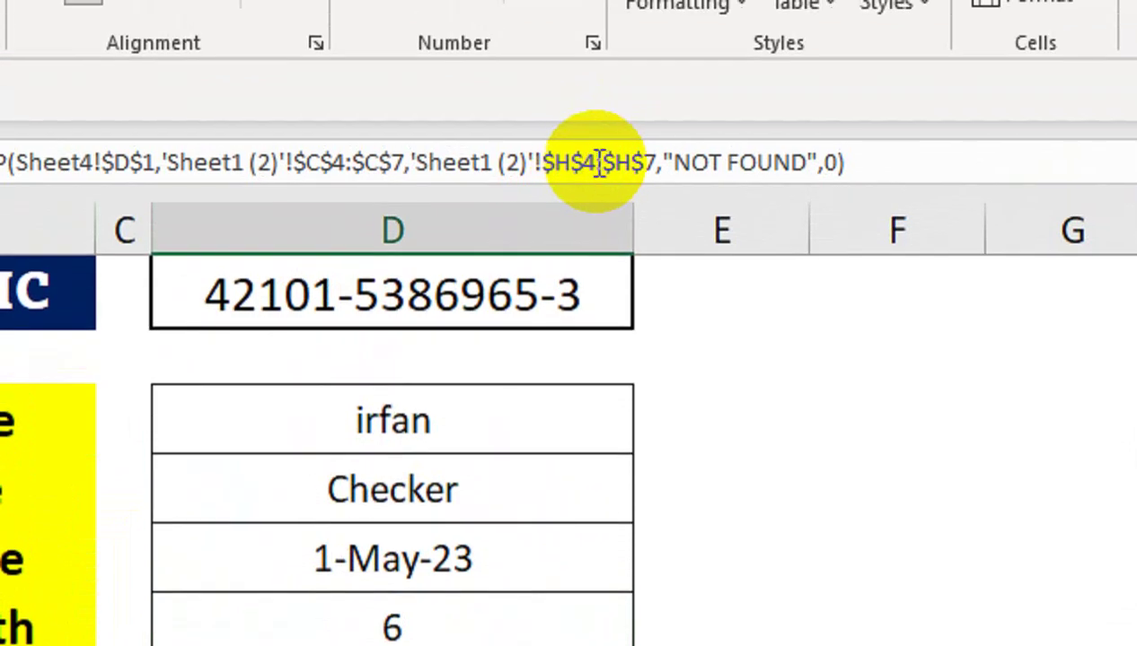
- Change the Contract Renewal lookup's return column to I so it shows 1-Feb-24
{"action": "left_click", "coordinate": [563, 23]}
{"action": "key", "text": "BackSpace"}
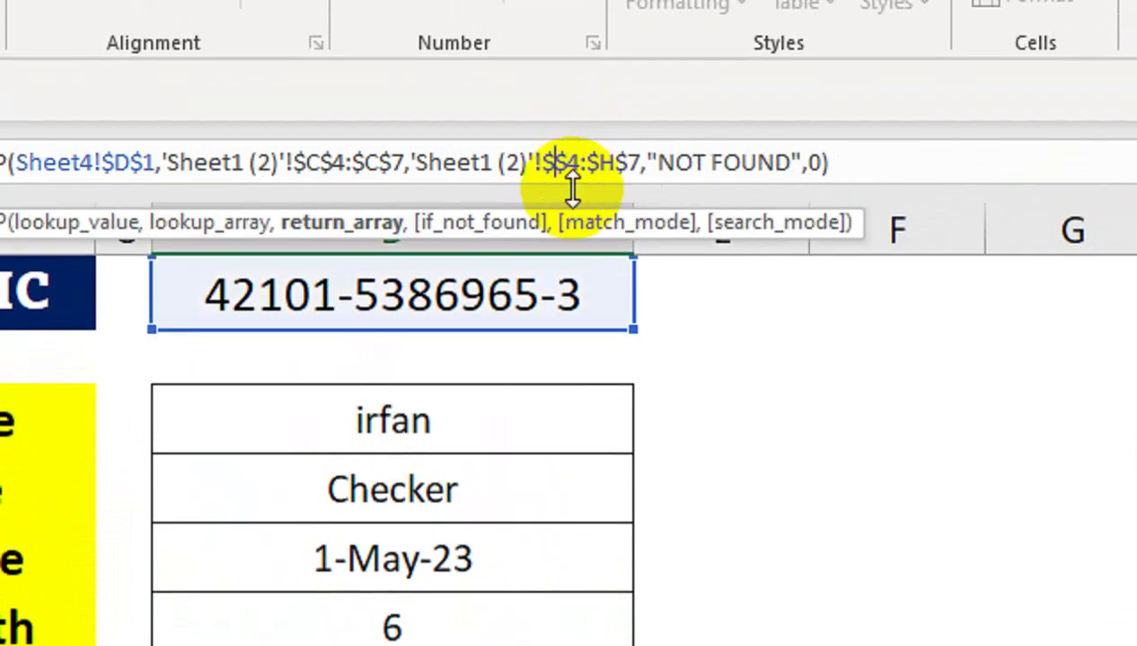
{"action": "type", "text": "I"}
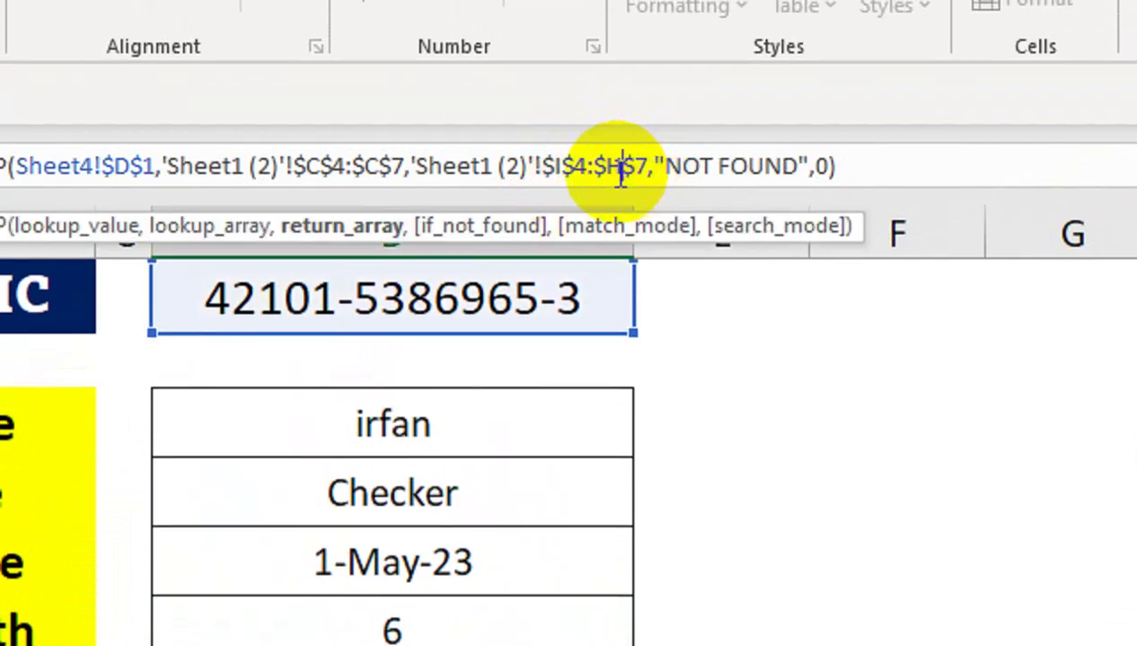
{"action": "key", "text": "Return"}
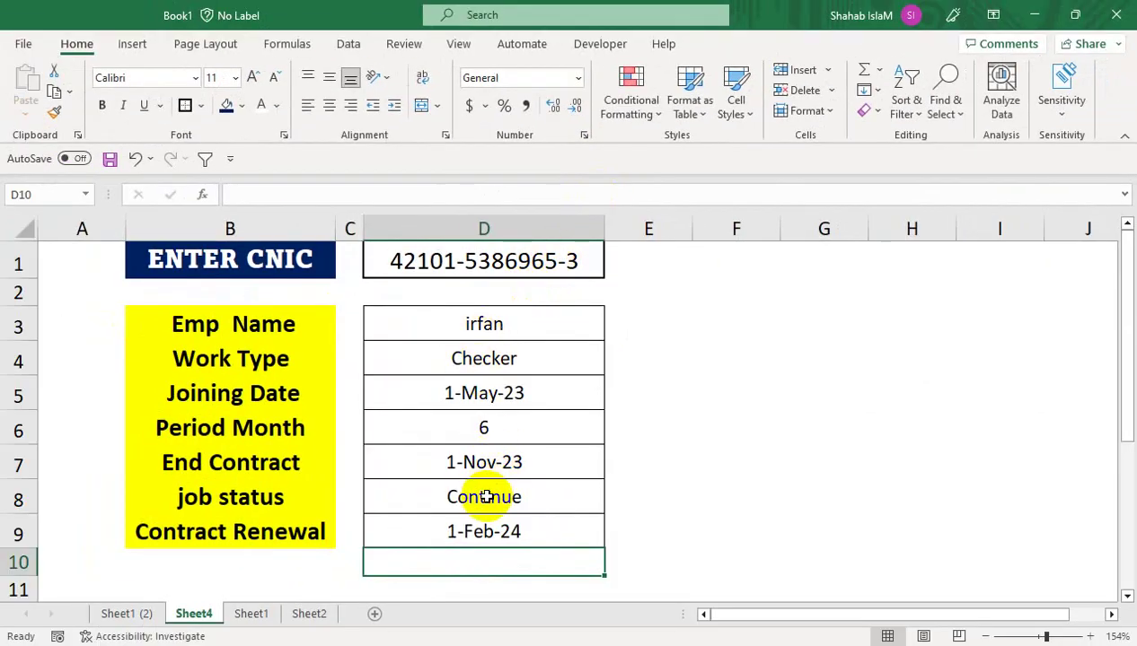
{"action": "left_click", "coordinate": [486, 496]}
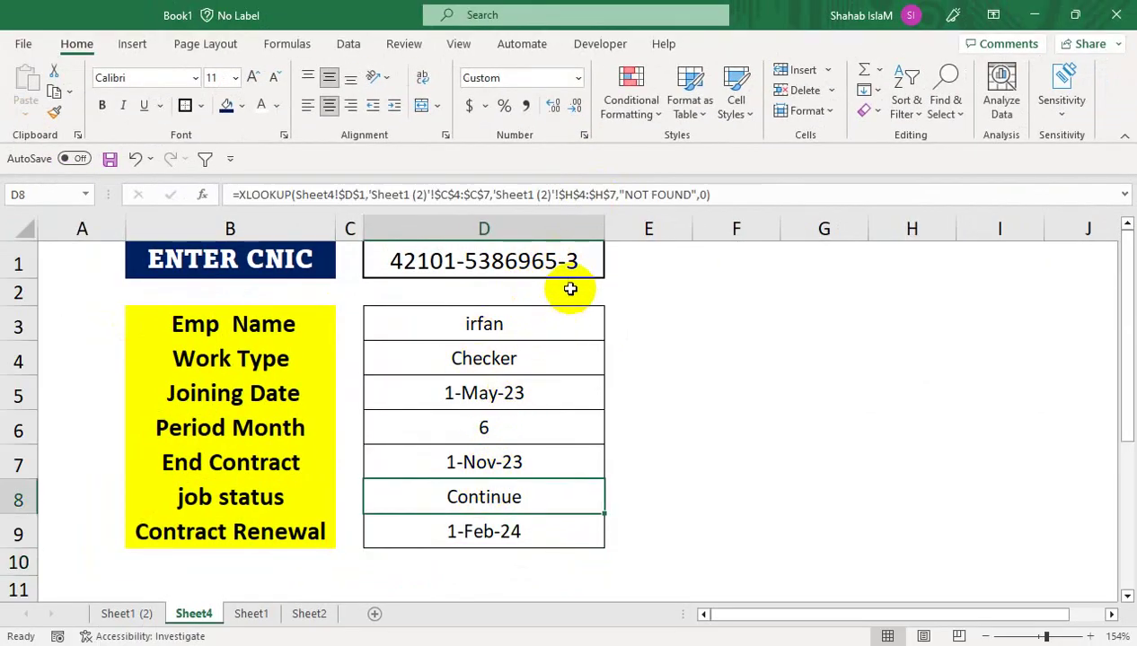
- Change the CNIC's last digit to 4 to show the helper record, then view Sheet1 (2)
{"action": "left_click", "coordinate": [584, 261]}
{"action": "double_click", "coordinate": [588, 262]}
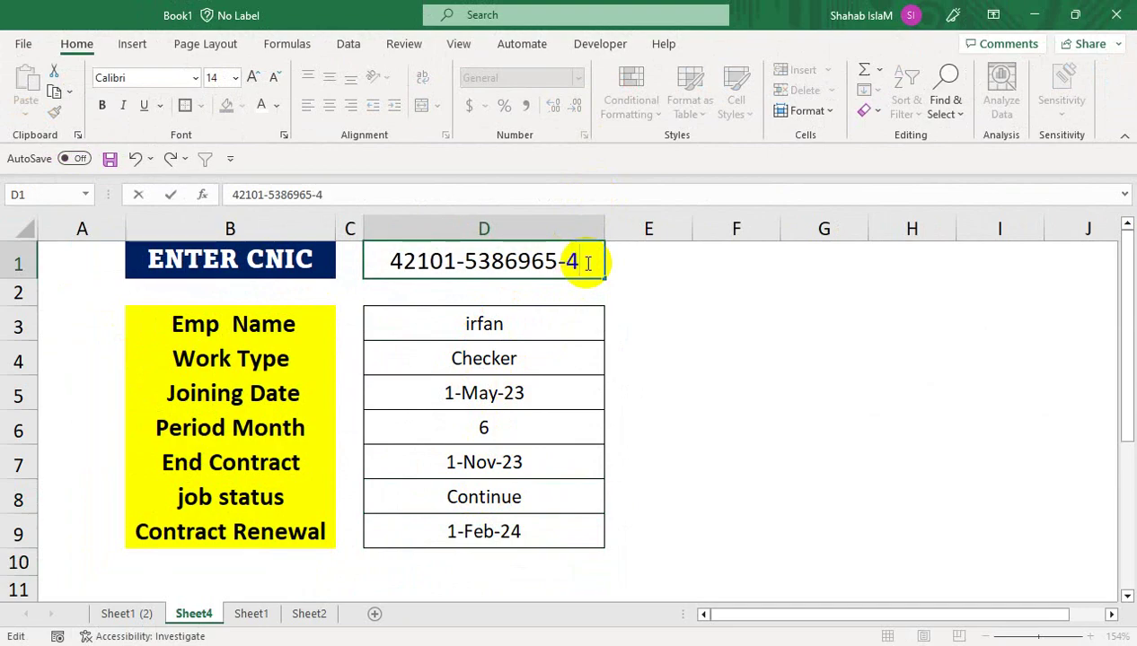
{"action": "key", "text": "Return"}
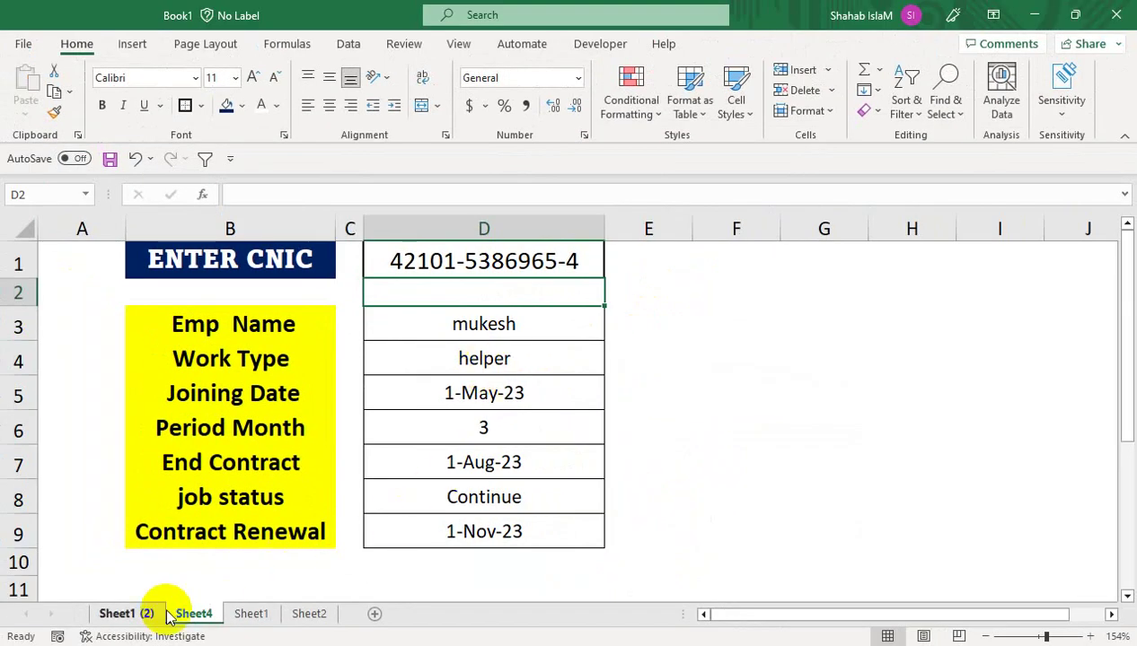
{"action": "left_click", "coordinate": [126, 614]}
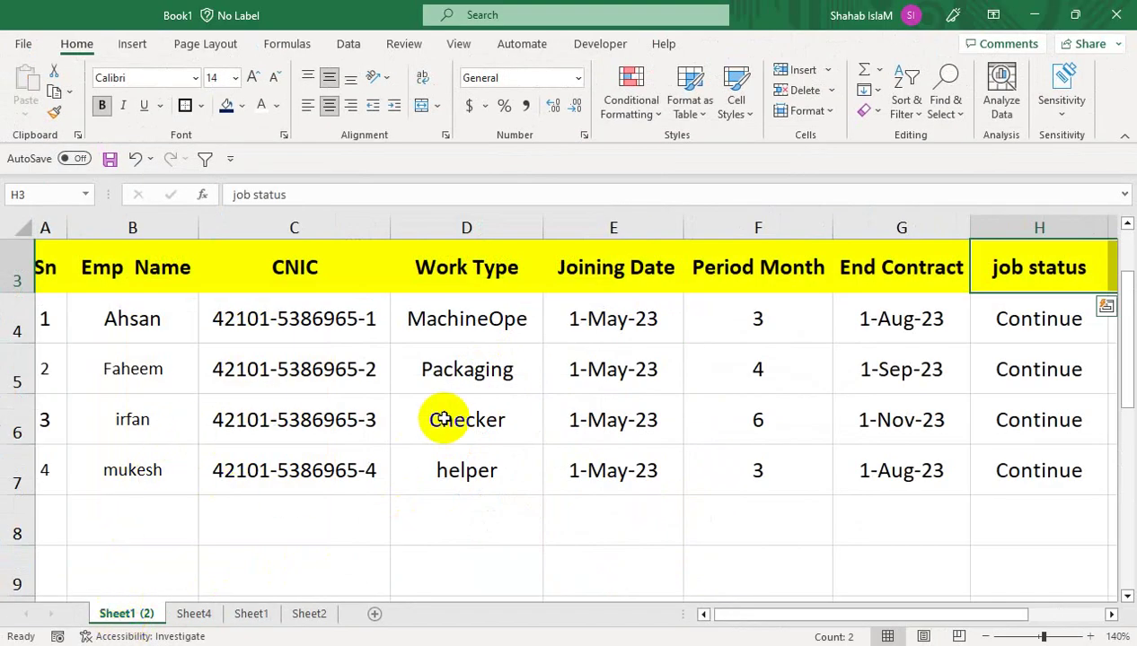
- Shade the Sheet4 CNIC entry cell D1 grey, then go back to the Sheet1 (2) table
{"action": "left_click_drag", "start_coordinate": [550, 386], "coordinate": [490, 248]}
{"action": "left_click", "coordinate": [404, 405]}
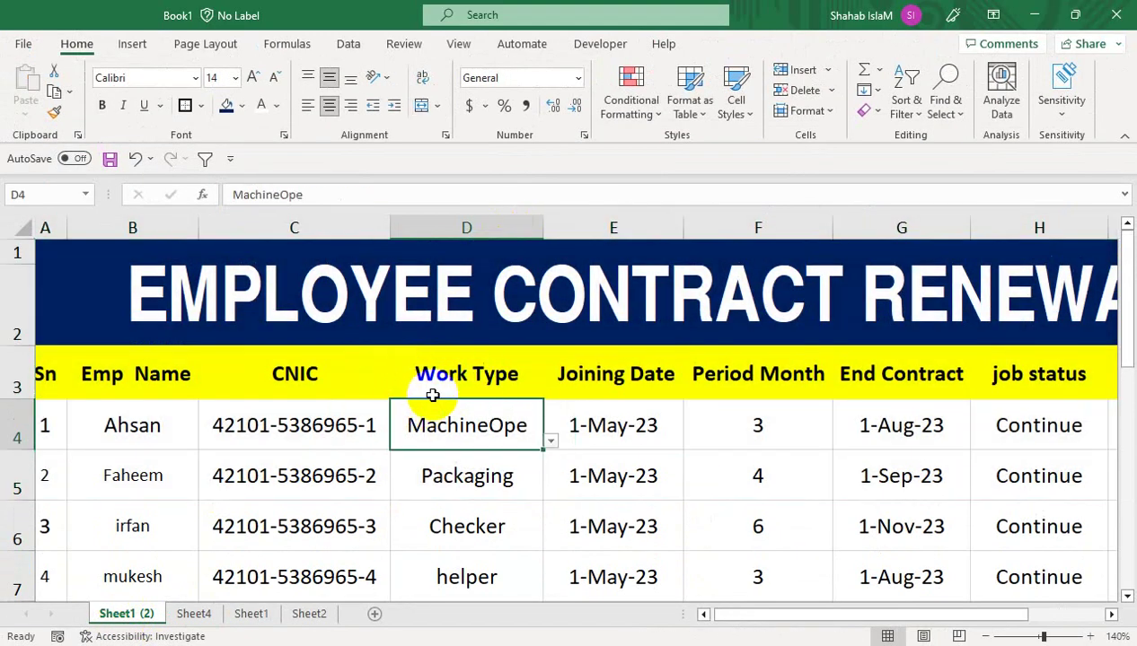
{"action": "left_click", "coordinate": [193, 614]}
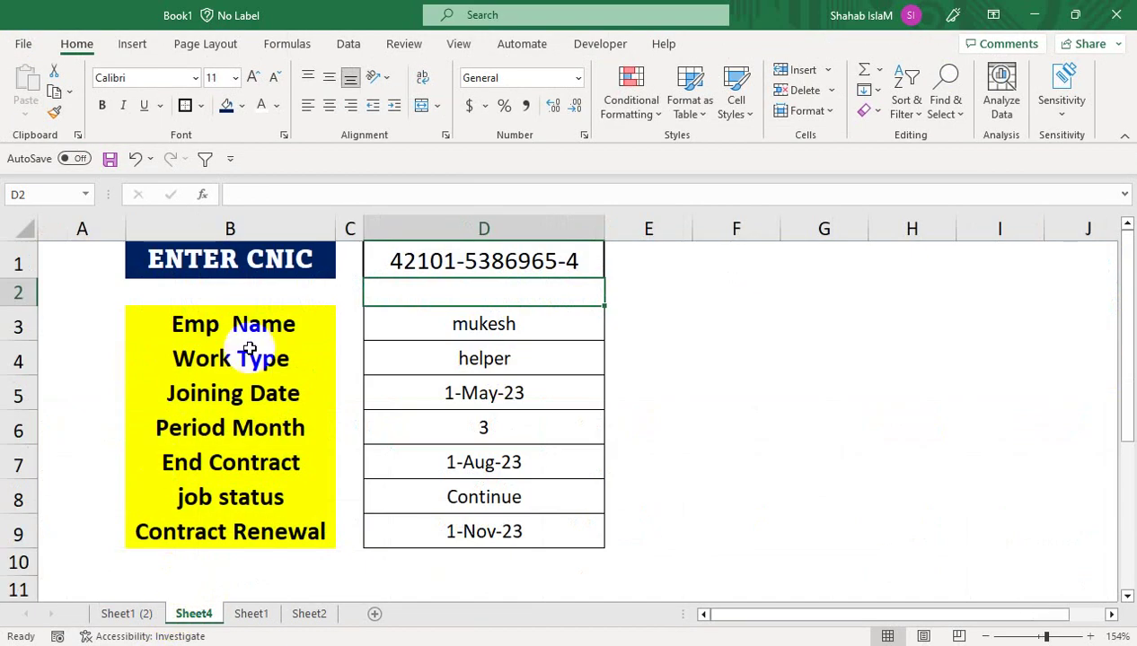
{"action": "left_click", "coordinate": [484, 260]}
{"action": "left_click", "coordinate": [240, 105]}
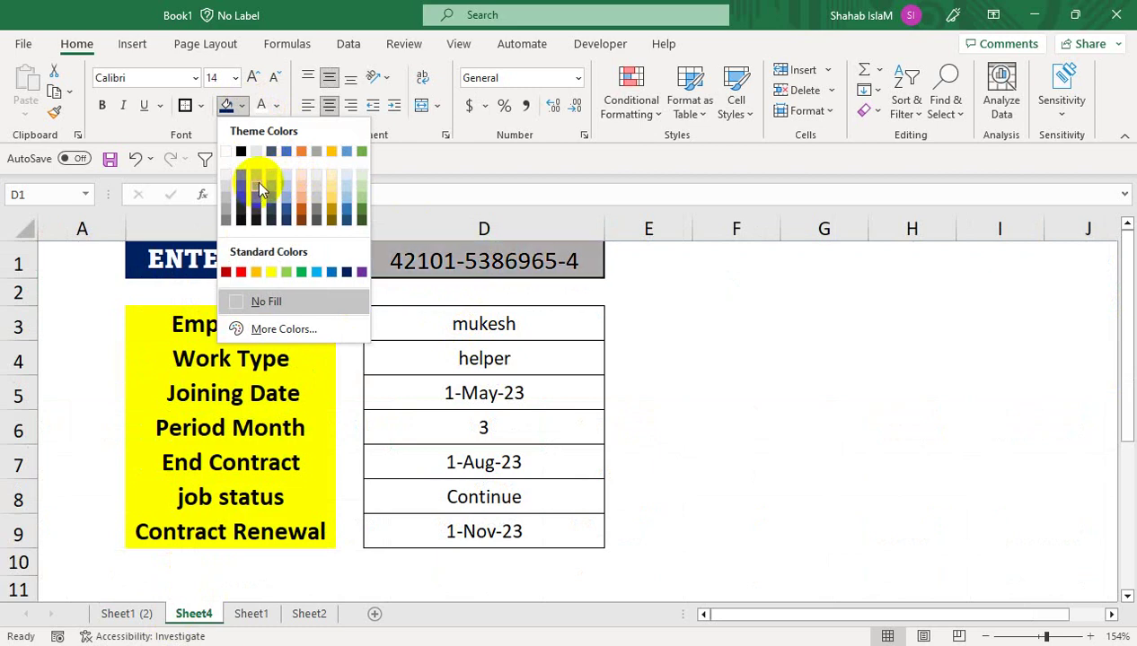
{"action": "left_click", "coordinate": [256, 151]}
{"action": "left_click", "coordinate": [387, 354]}
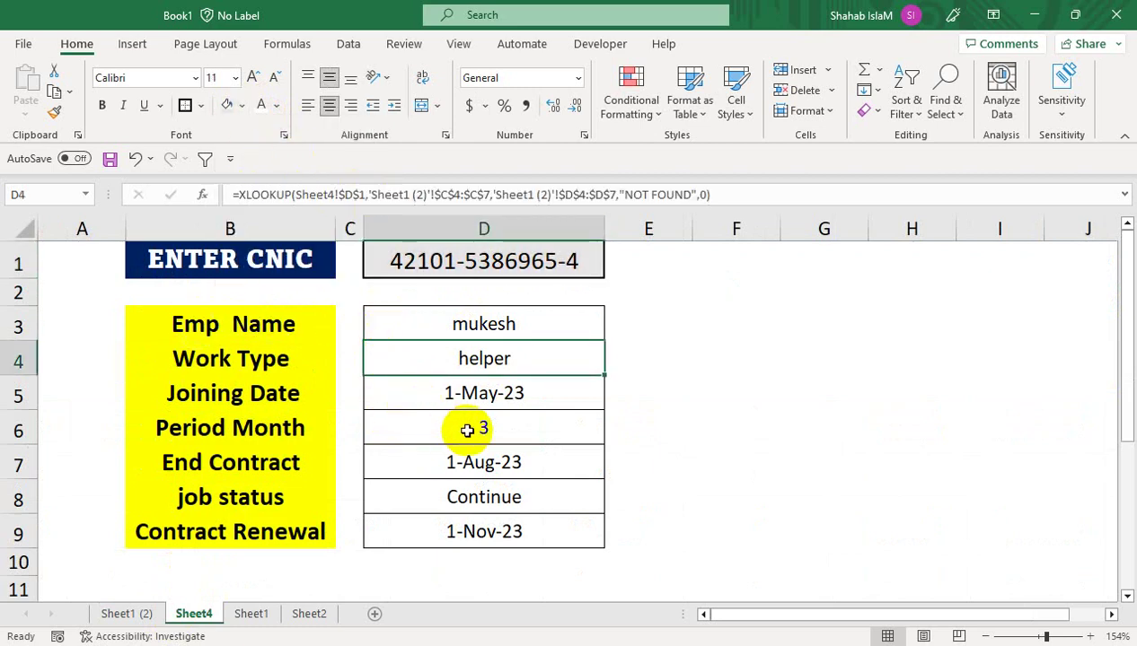
{"action": "left_click", "coordinate": [126, 614]}
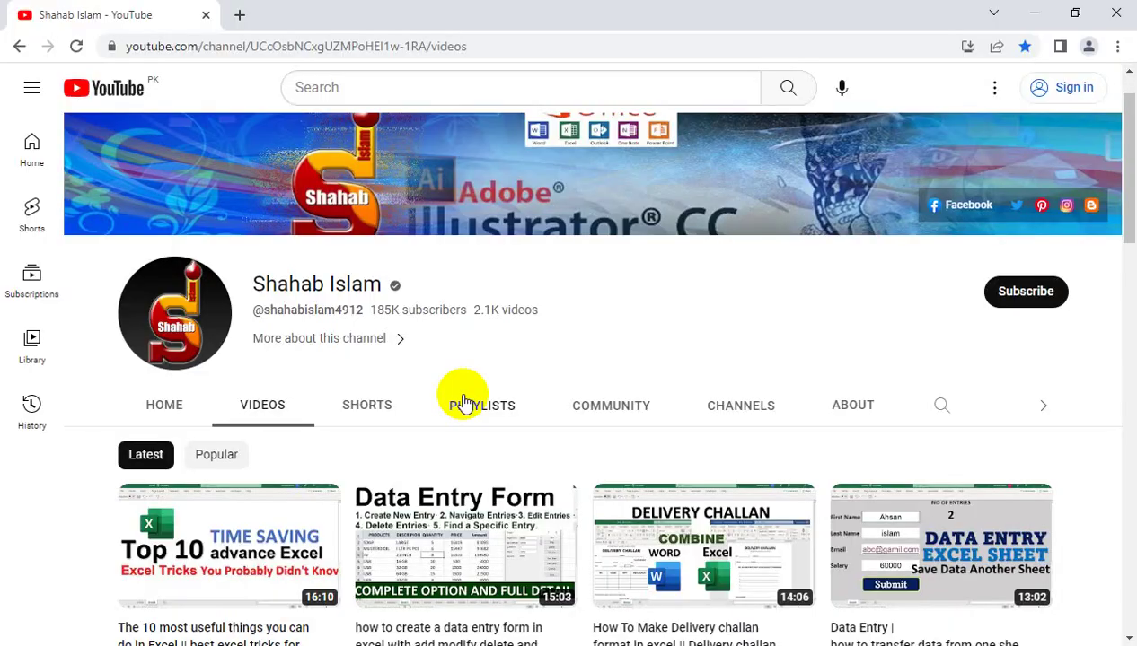